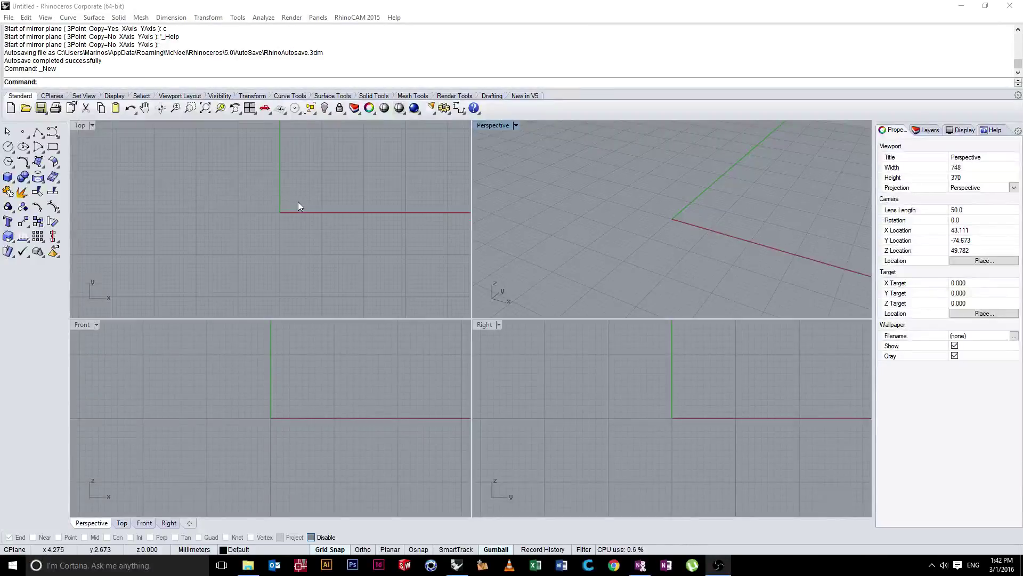
# - Zoom out and pan the Top and Perspective views so the origin sits well inside each
pyautogui.scroll(-4, 299, 205)
pyautogui.scroll(-4, 634, 212)
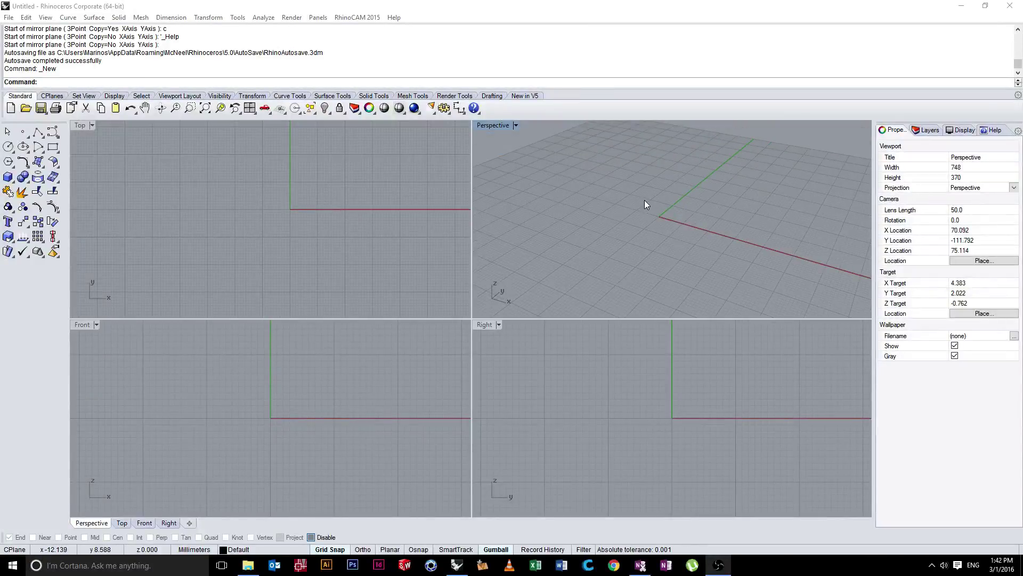
pyautogui.keyDown('shift'); pyautogui.moveTo(645, 202); pyautogui.dragTo(655, 224, button='right'); pyautogui.keyUp('shift')
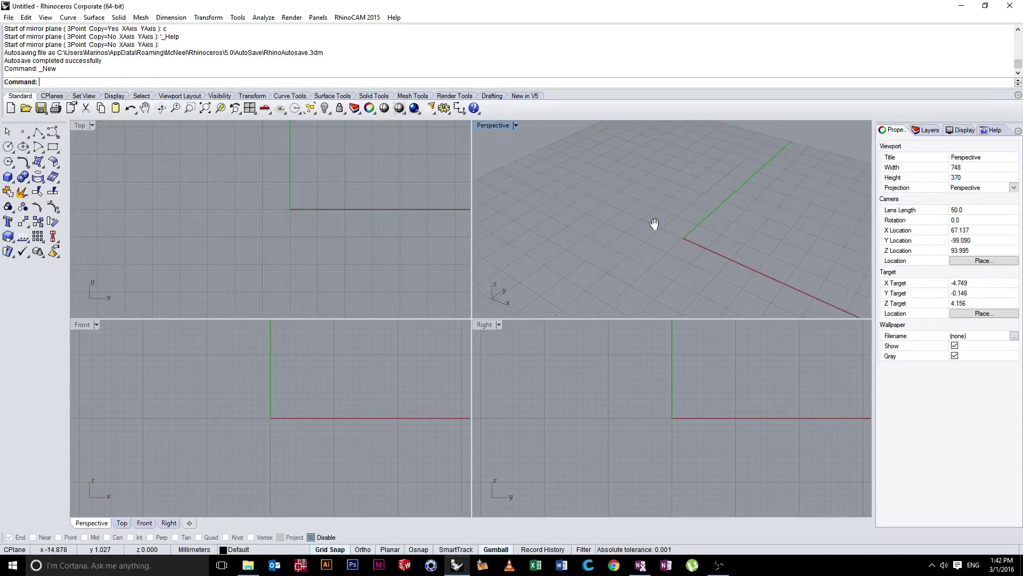
pyautogui.moveTo(365, 210); pyautogui.dragTo(352, 224, button='right')
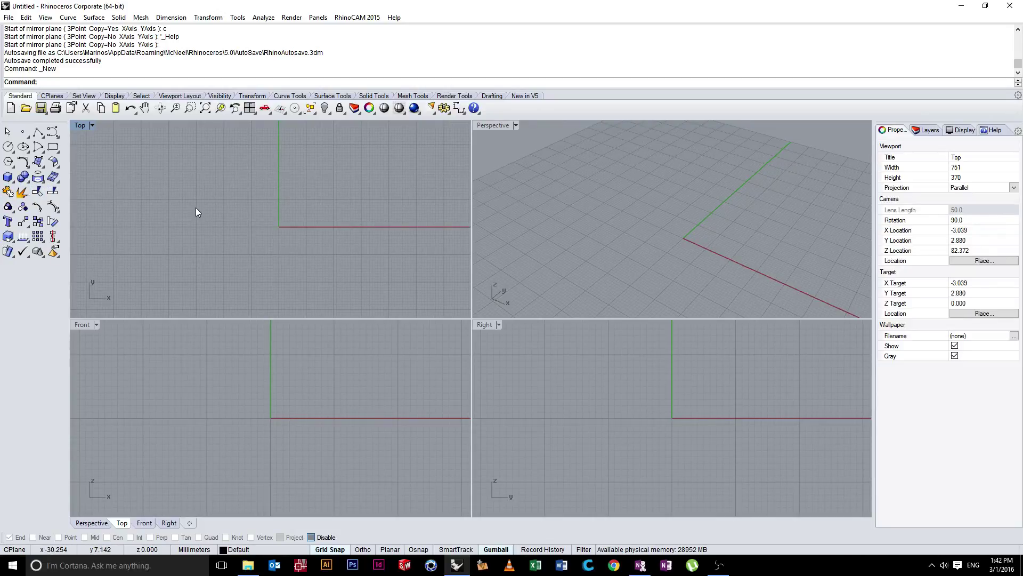
# - Draw a trial box from the origin with a picked opposite corner and height
pyautogui.click(14, 179)
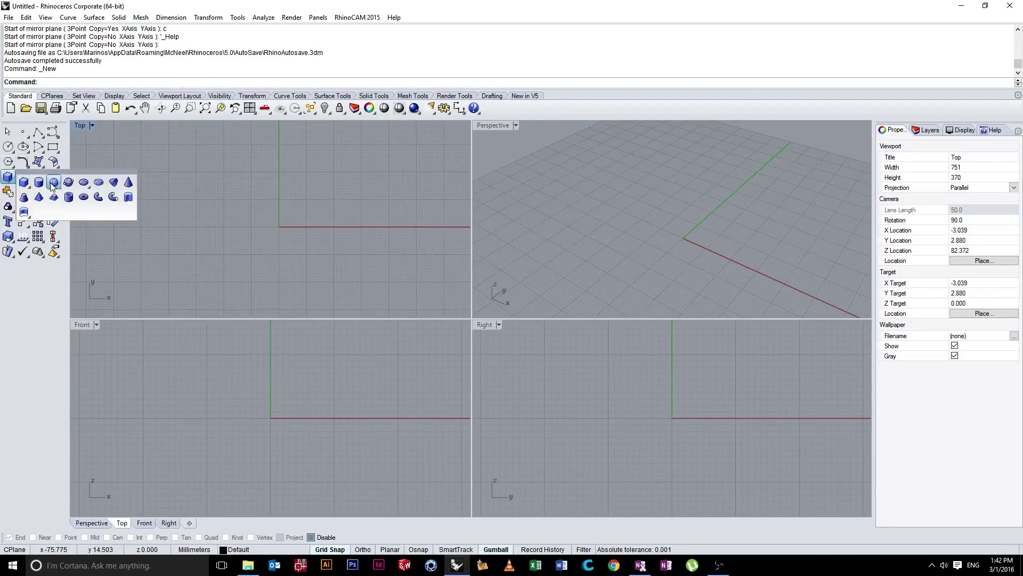
pyautogui.click(9, 180)
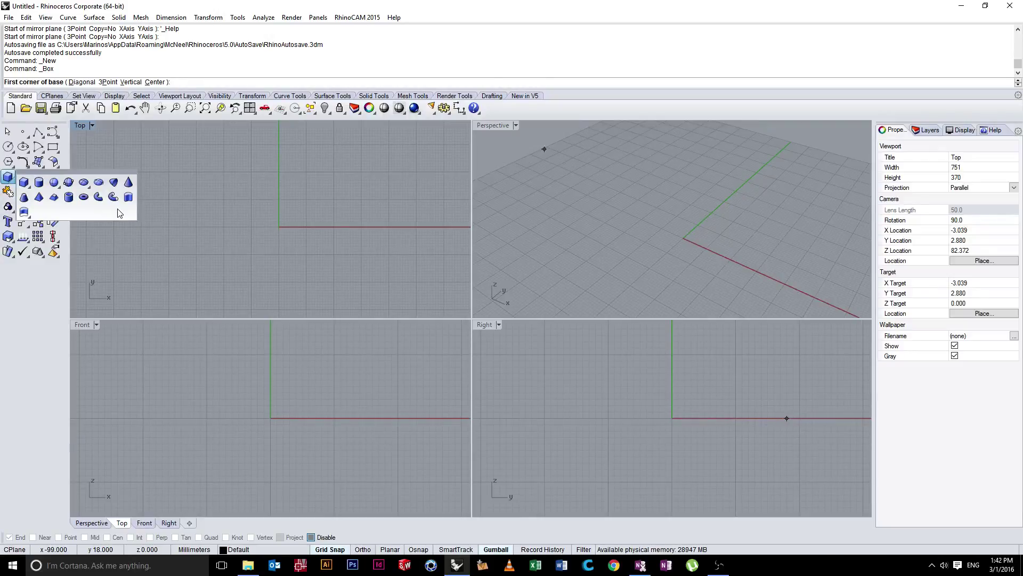
pyautogui.click(24, 183)
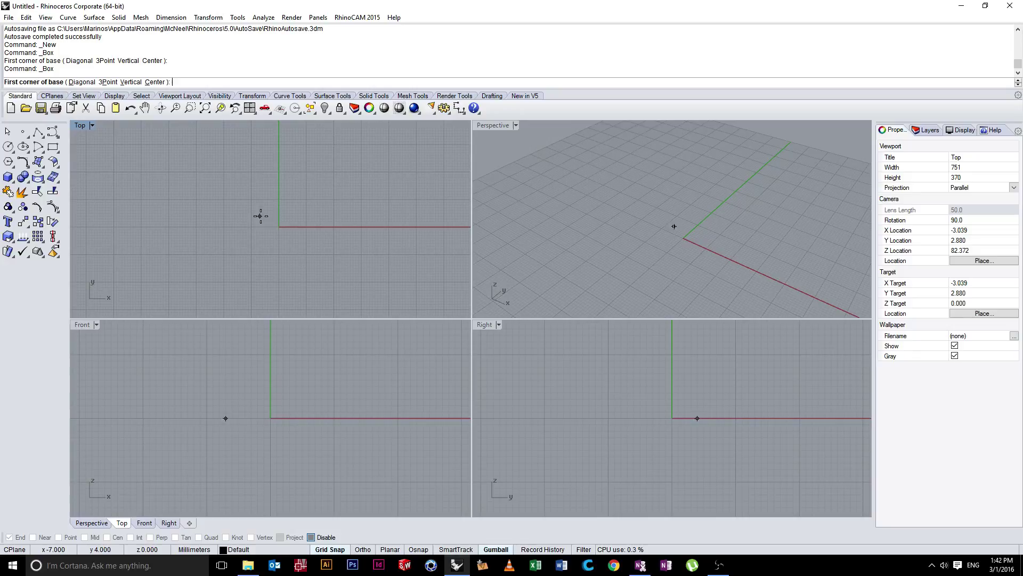
pyautogui.click(279, 227)
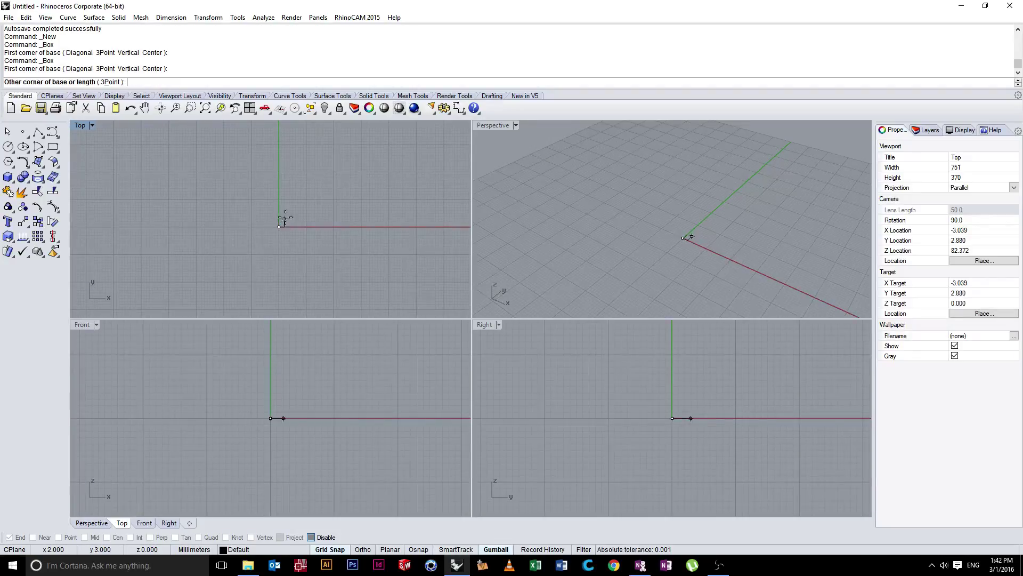
pyautogui.click(307, 199)
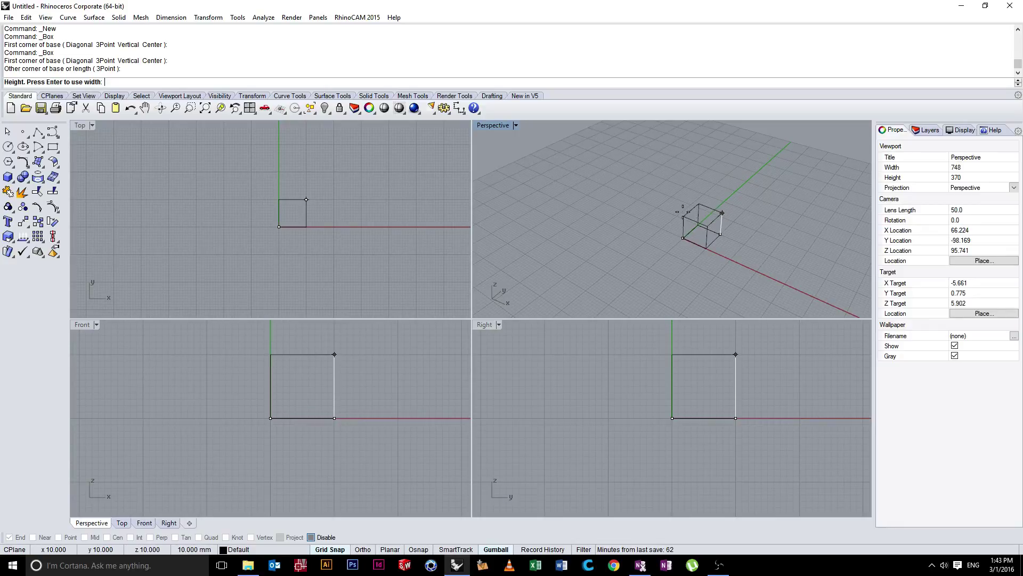
pyautogui.click(685, 178)
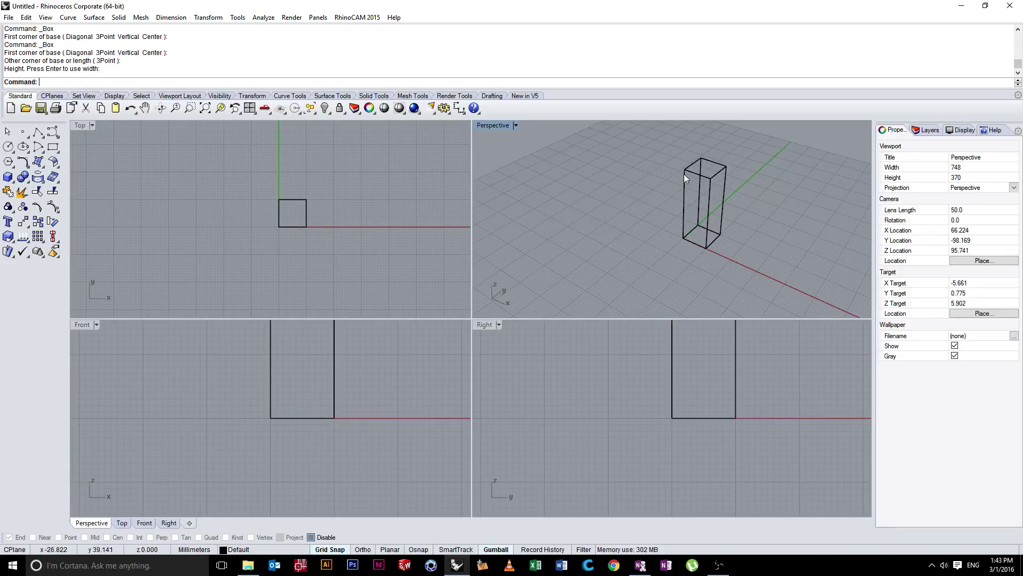
# - Switch the Perspective view to Shaded display and select the box
pyautogui.click(517, 125)
pyautogui.click(536, 165)
pyautogui.moveTo(536, 167)
pyautogui.mouseDown(button='right')
pyautogui.moveTo(607, 190)
pyautogui.moveTo(506, 165)
pyautogui.moveTo(689, 208)
pyautogui.moveTo(598, 208)
pyautogui.moveTo(646, 205)
pyautogui.mouseUp(button='right')
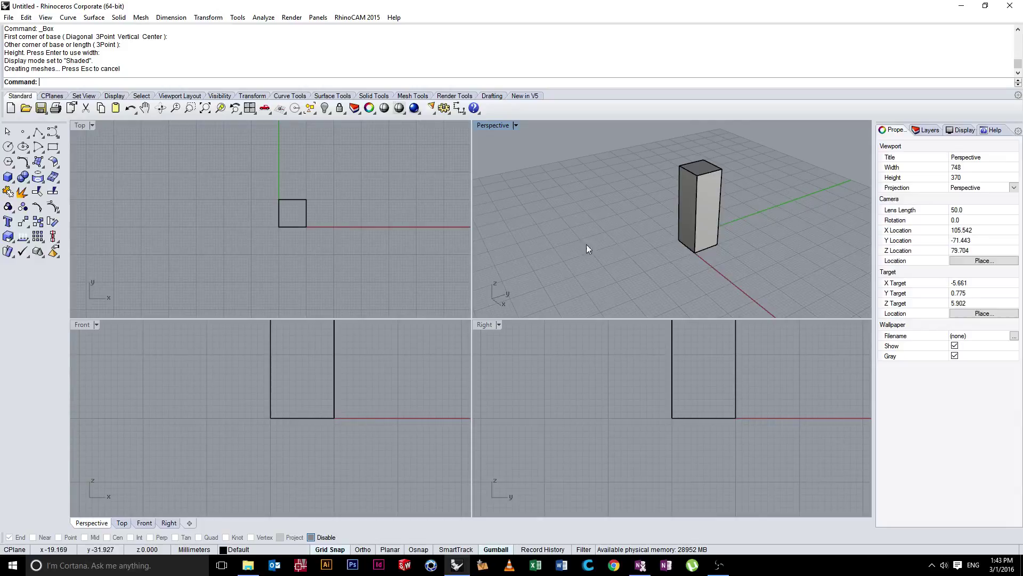
pyautogui.click(701, 207)
# - Delete the trial box and dismiss the Solid tools without picking one
pyautogui.press('Delete')
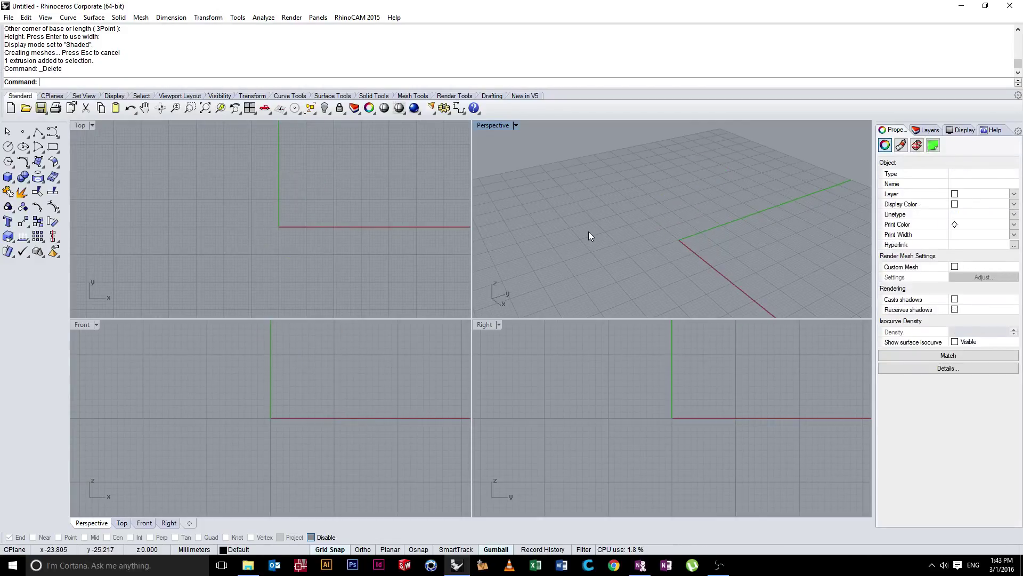
pyautogui.click(11, 184)
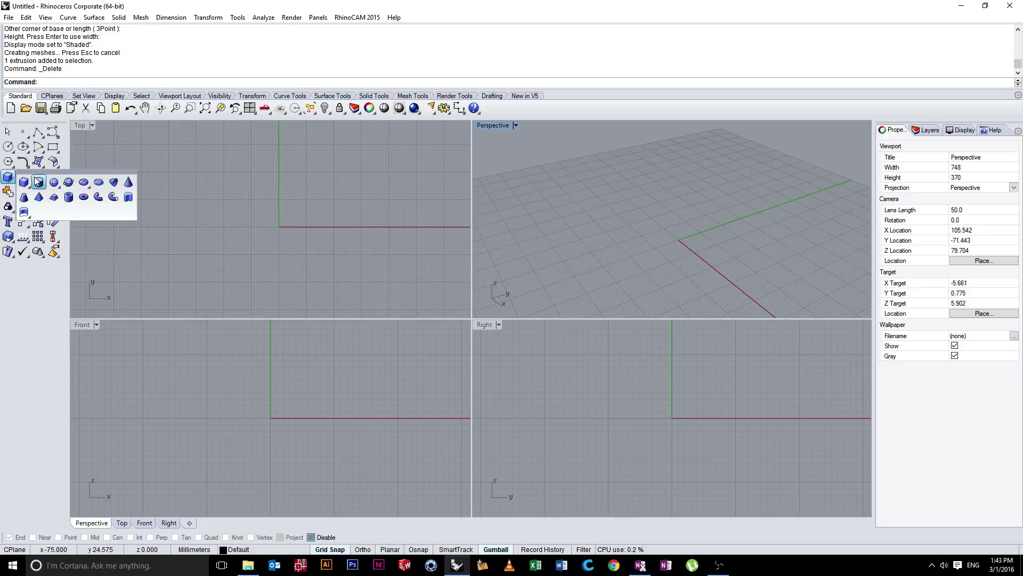
pyautogui.click(495, 149)
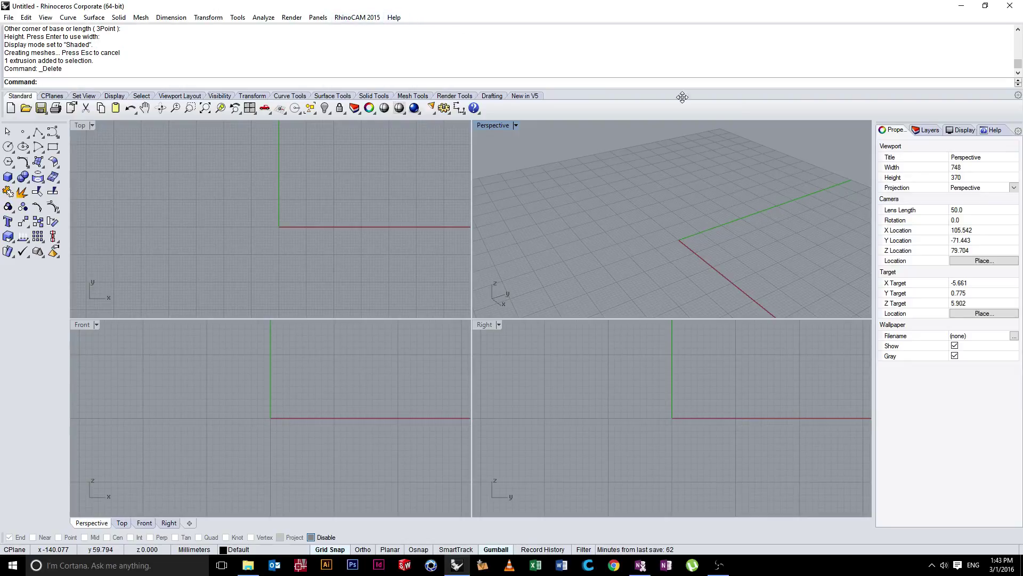
# - Float out the Help side-panel tab and close it, leaving the Layers list showing
pyautogui.click(990, 130)
pyautogui.moveTo(989, 130); pyautogui.dragTo(798, 166)
pyautogui.click(999, 163)
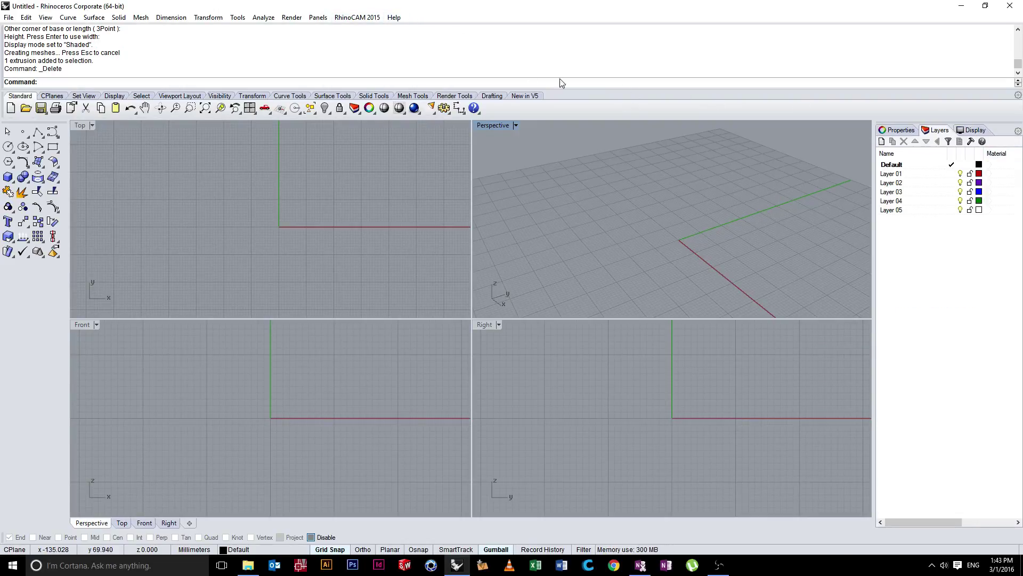
pyautogui.click(395, 17)
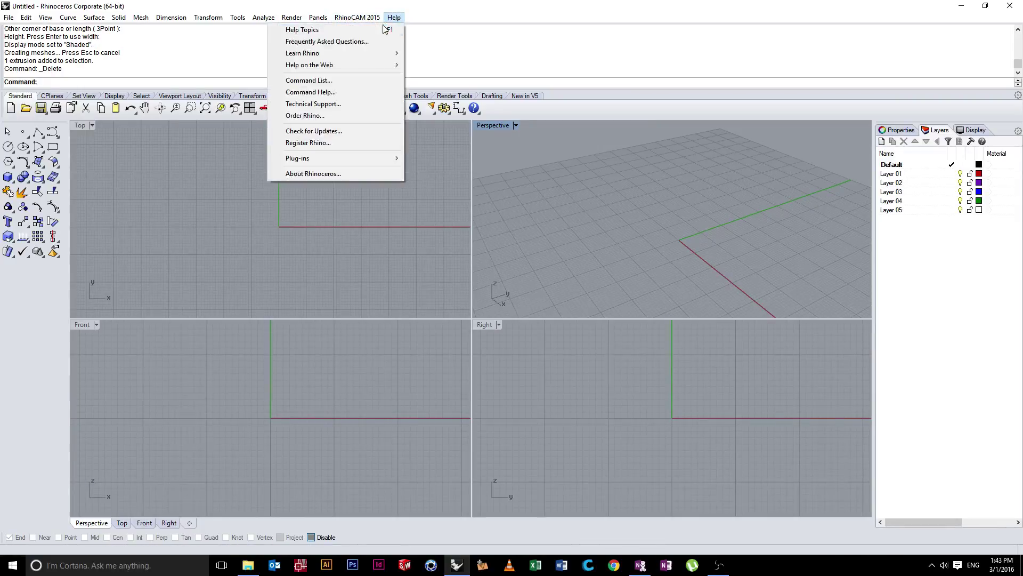
pyautogui.click(384, 29)
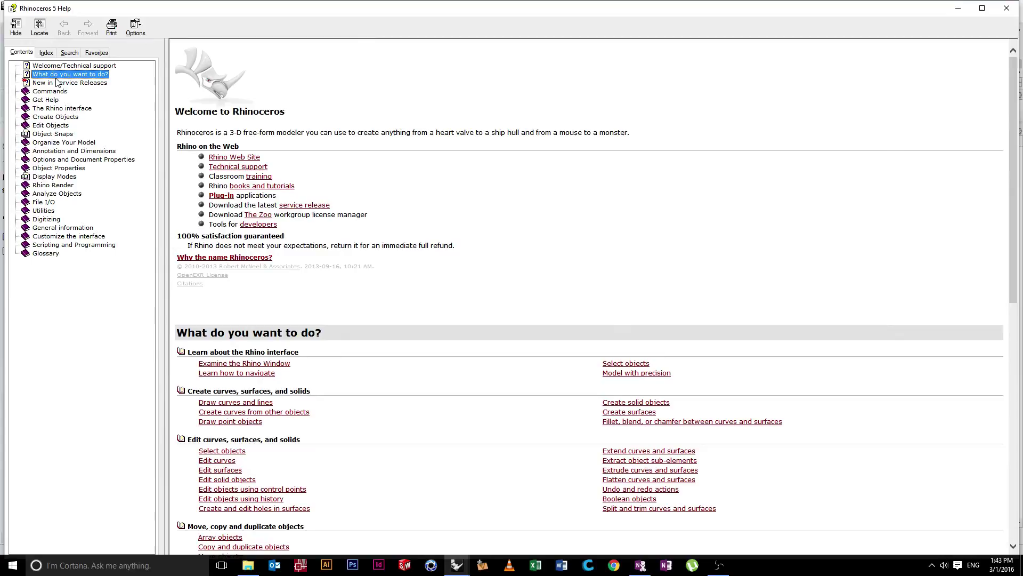
pyautogui.click(42, 117)
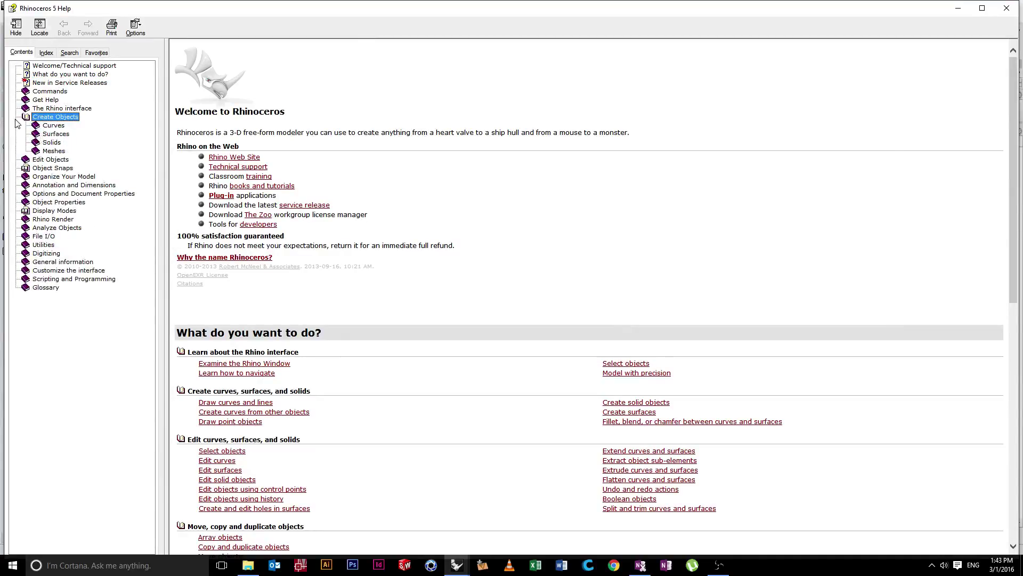
pyautogui.click(44, 118)
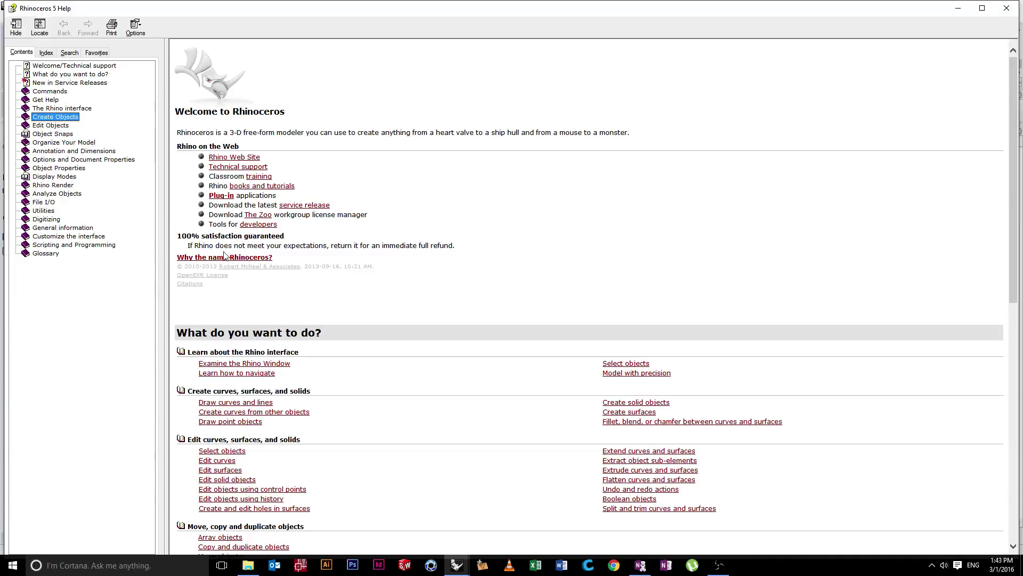
pyautogui.scroll(-6, 224, 255)
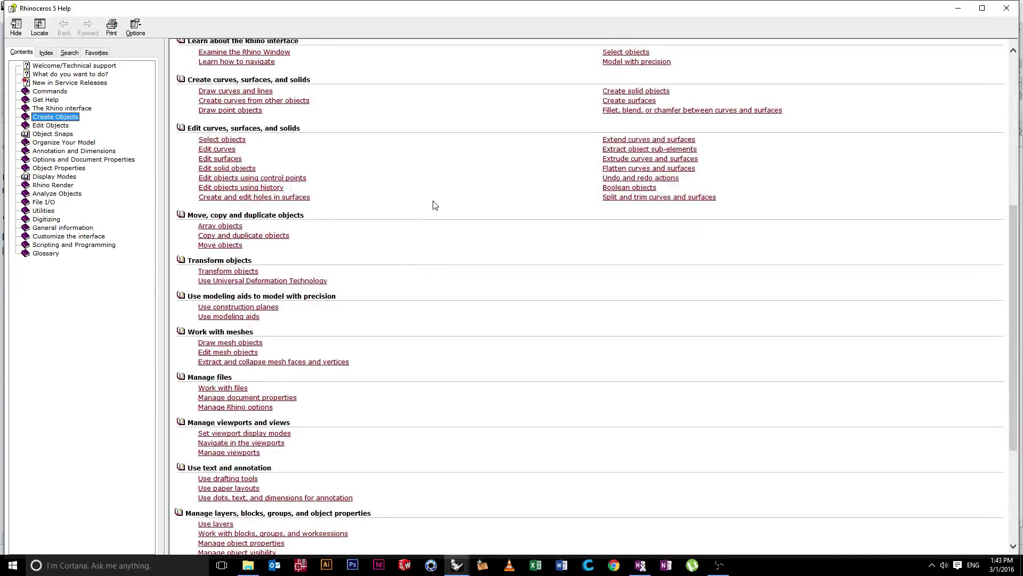
# - Close the Rhino help window and open Help > Command Help
pyautogui.click(1006, 8)
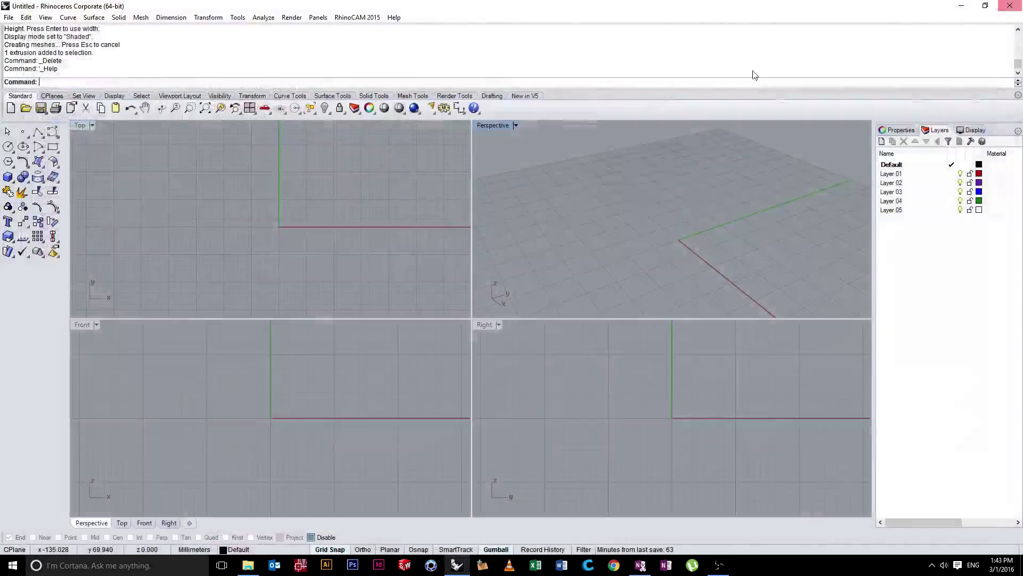
pyautogui.click(394, 17)
pyautogui.moveTo(372, 56)
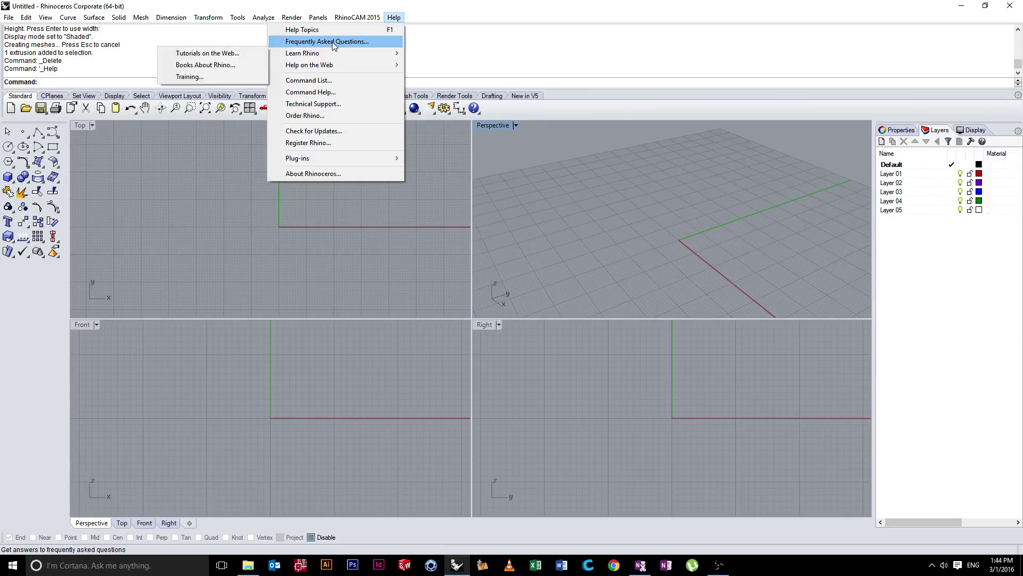
pyautogui.click(343, 94)
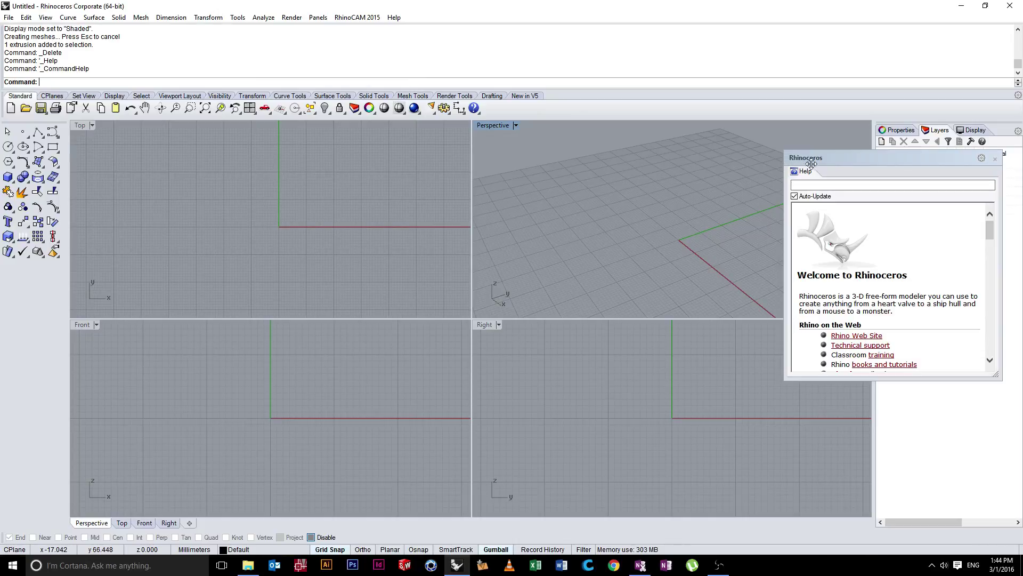
# - Dock the floating Command Help panel as a tab in the right side panel
pyautogui.moveTo(830, 173); pyautogui.dragTo(660, 179)
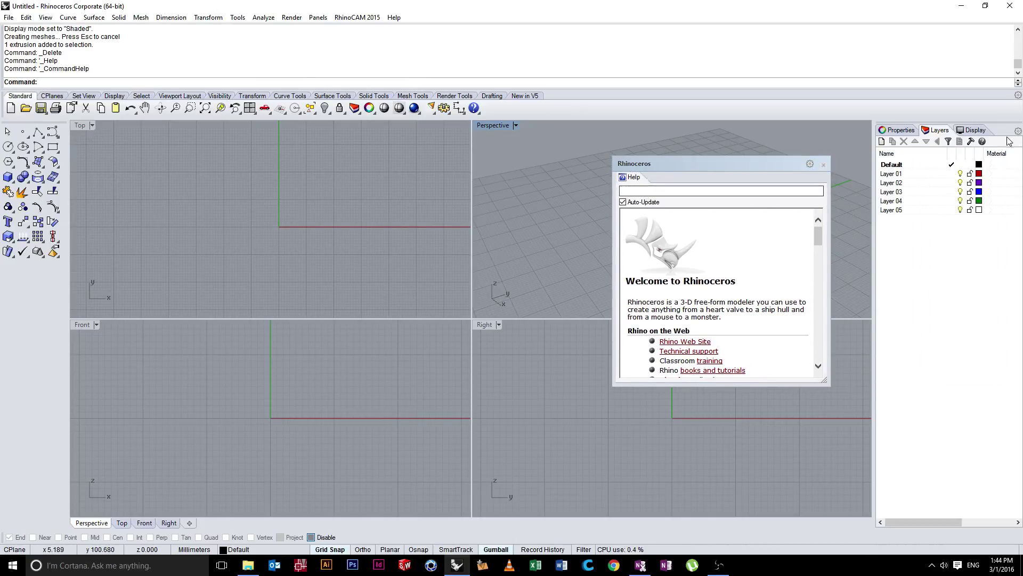
pyautogui.moveTo(633, 179); pyautogui.dragTo(989, 131)
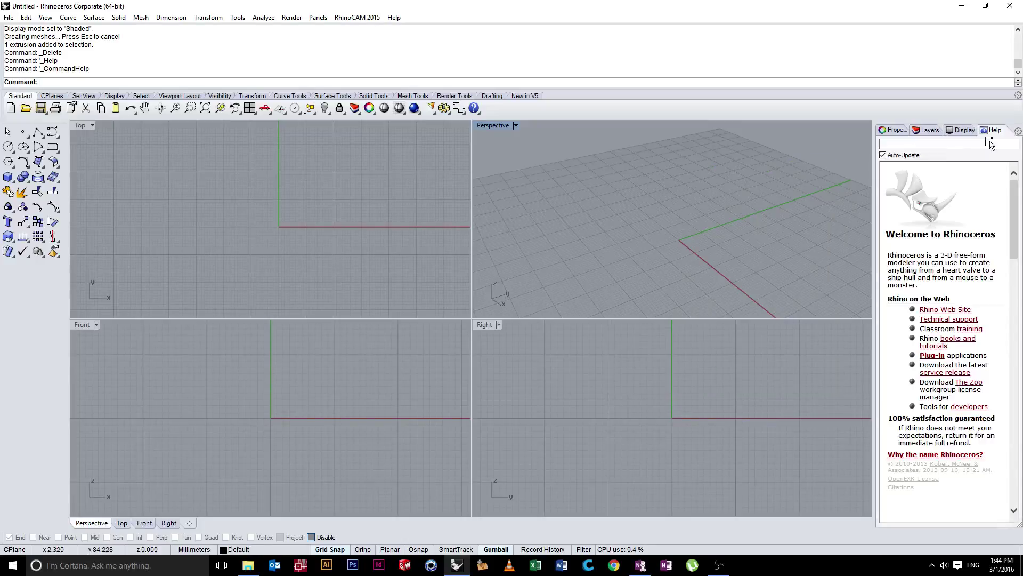
pyautogui.moveTo(725, 200)
pyautogui.mouseDown()
pyautogui.moveTo(744, 197)
pyautogui.moveTo(711, 174)
pyautogui.moveTo(709, 190)
pyautogui.mouseUp()
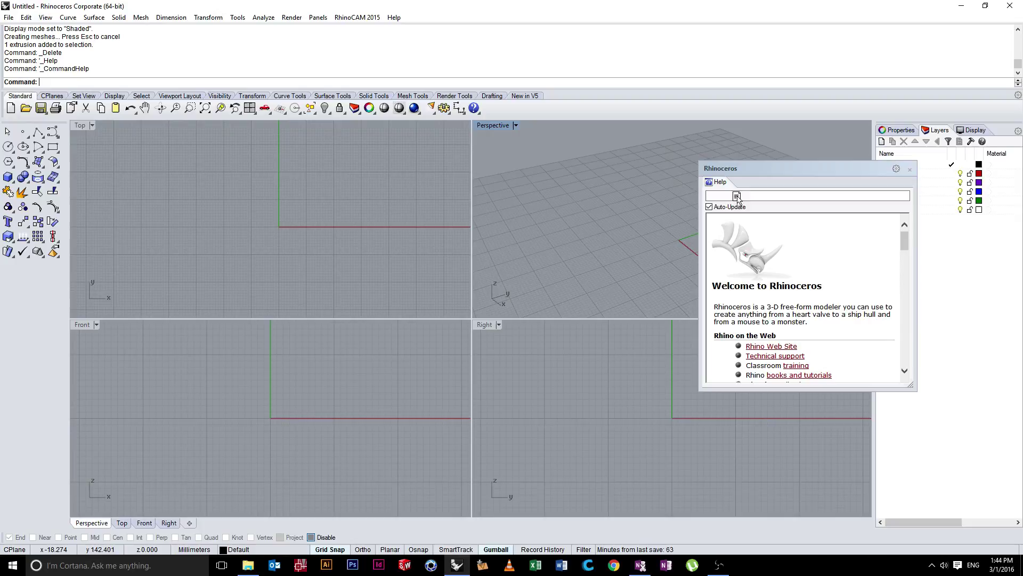
pyautogui.moveTo(808, 185); pyautogui.dragTo(997, 137)
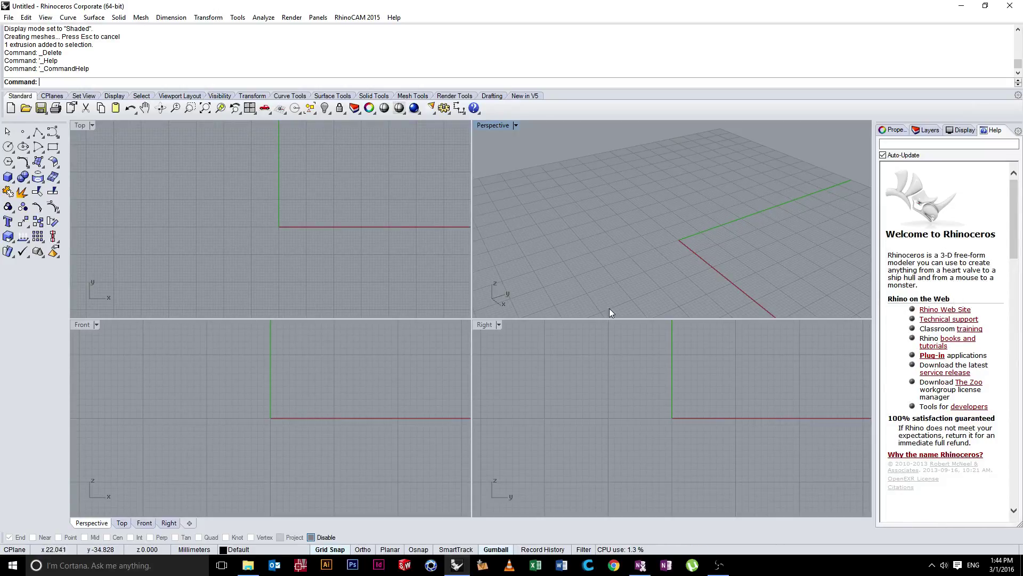
# - Start the Cylinder command from the Solid tools and scroll through its Help page
pyautogui.click(11, 187)
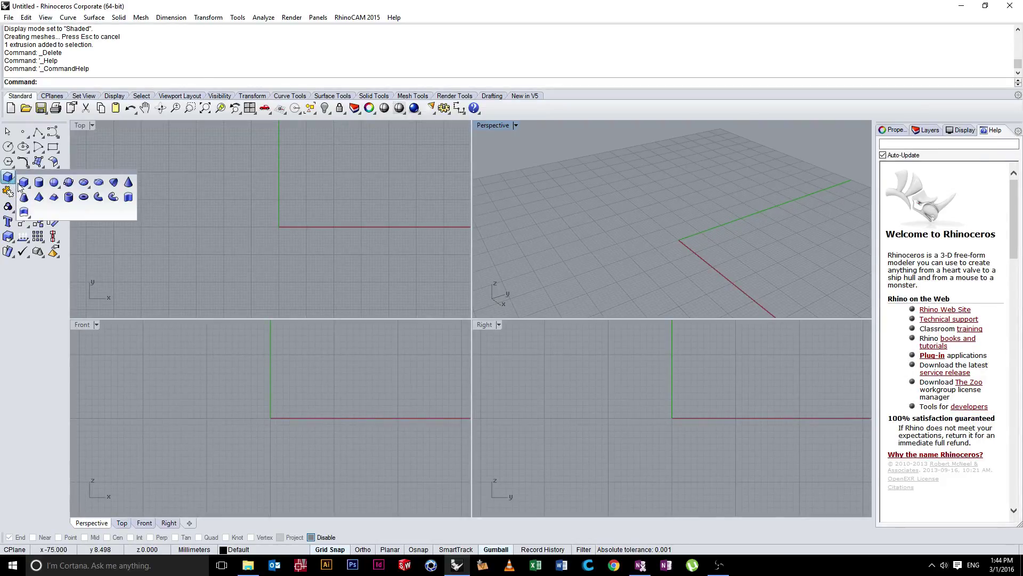
pyautogui.click(39, 182)
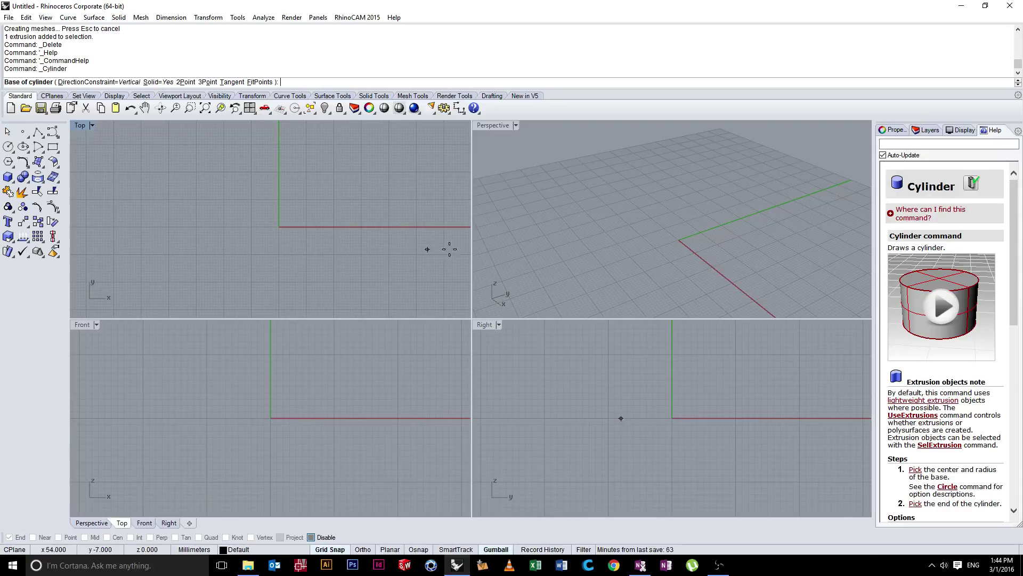
pyautogui.moveTo(1014, 254)
pyautogui.mouseDown()
pyautogui.moveTo(1019, 410)
pyautogui.moveTo(1015, 251)
pyautogui.mouseUp()
pyautogui.scroll(-5, 959, 312)
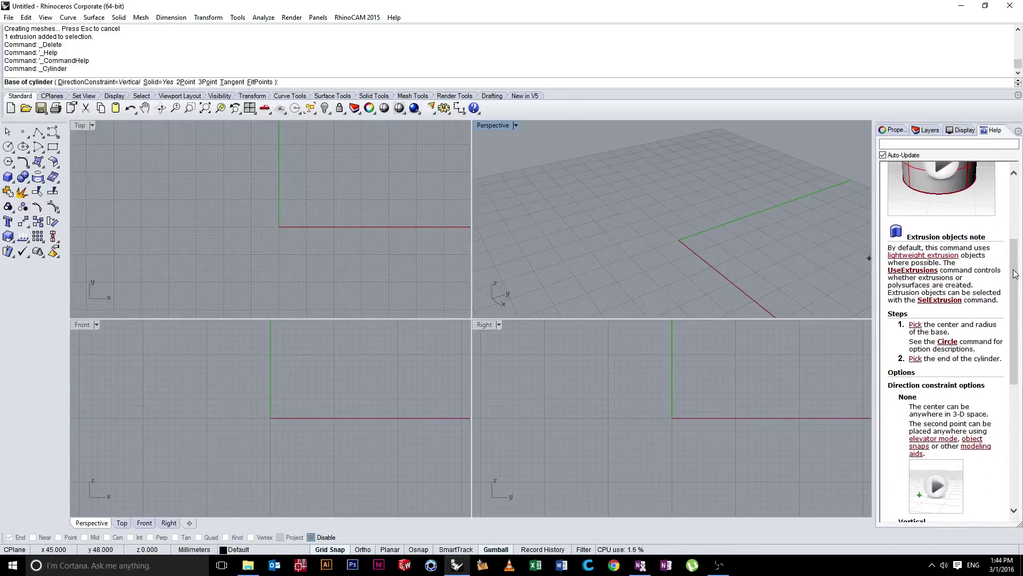
pyautogui.moveTo(1014, 279); pyautogui.dragTo(1015, 221)
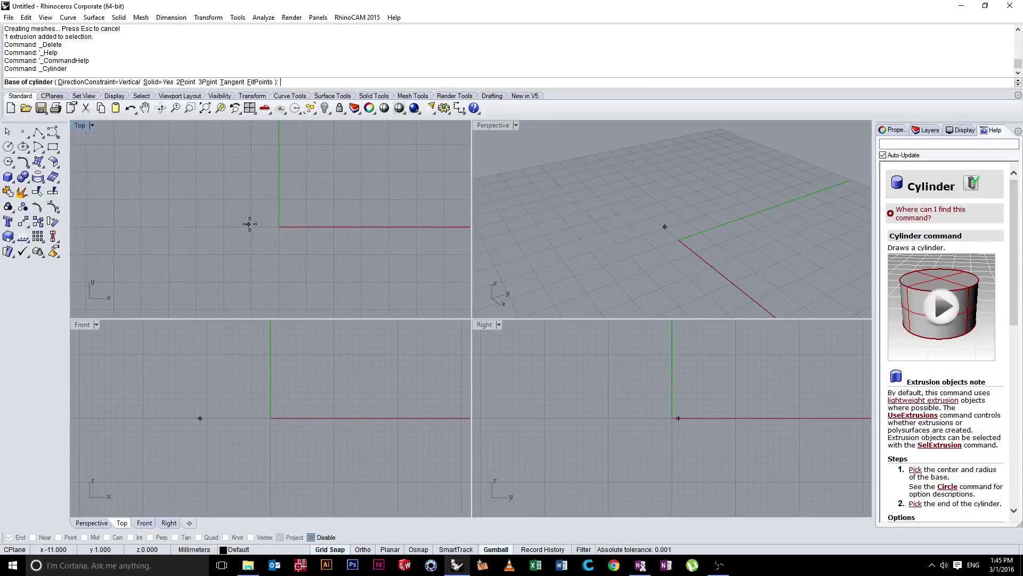
# - Build a cylinder of diameter 10 on the origin, picking a height of 9
pyautogui.press('Return')
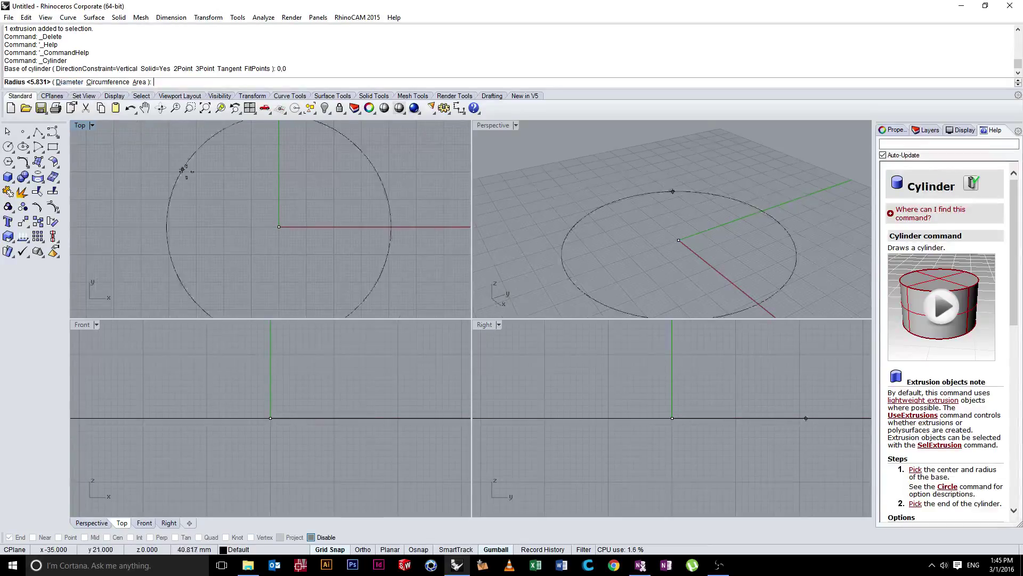
pyautogui.click(79, 82)
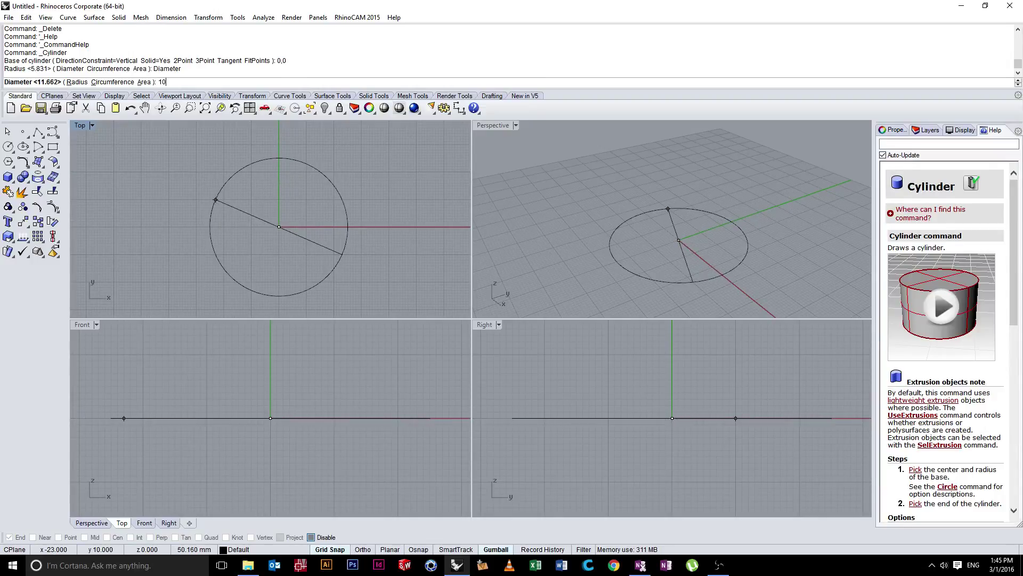
pyautogui.write('10')
pyautogui.press('Return')
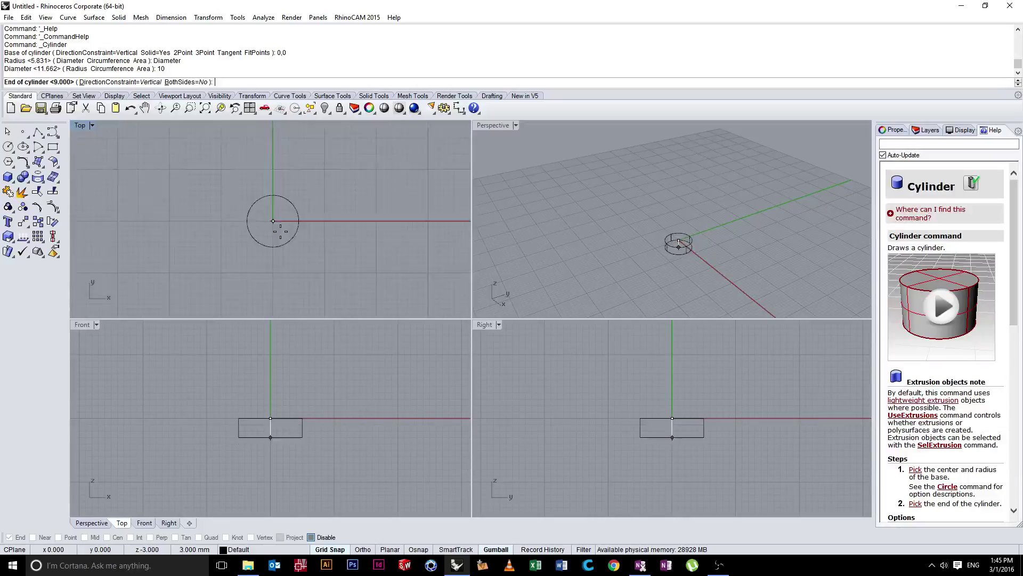
pyautogui.scroll(4, 277, 229)
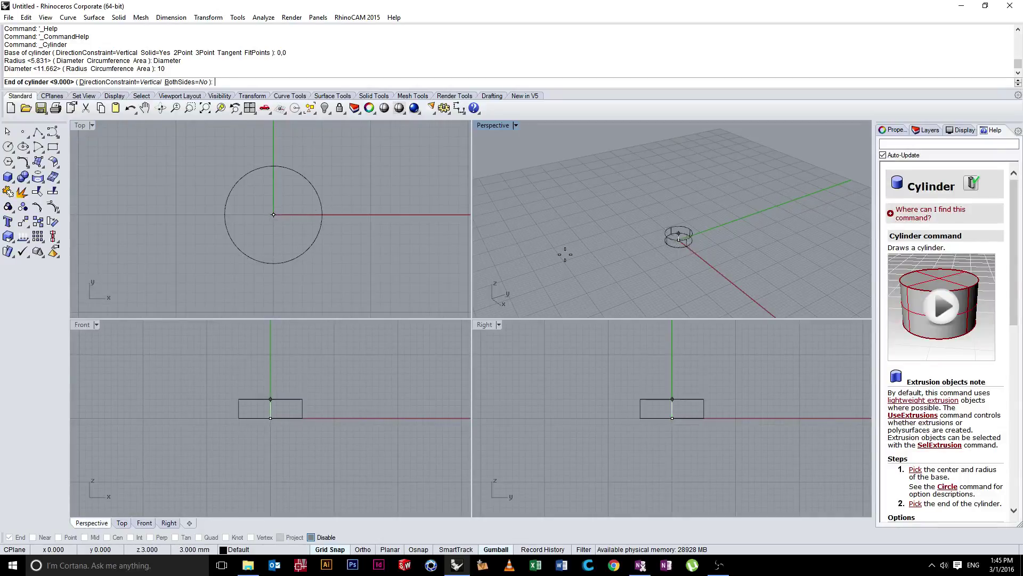
pyautogui.click(677, 191)
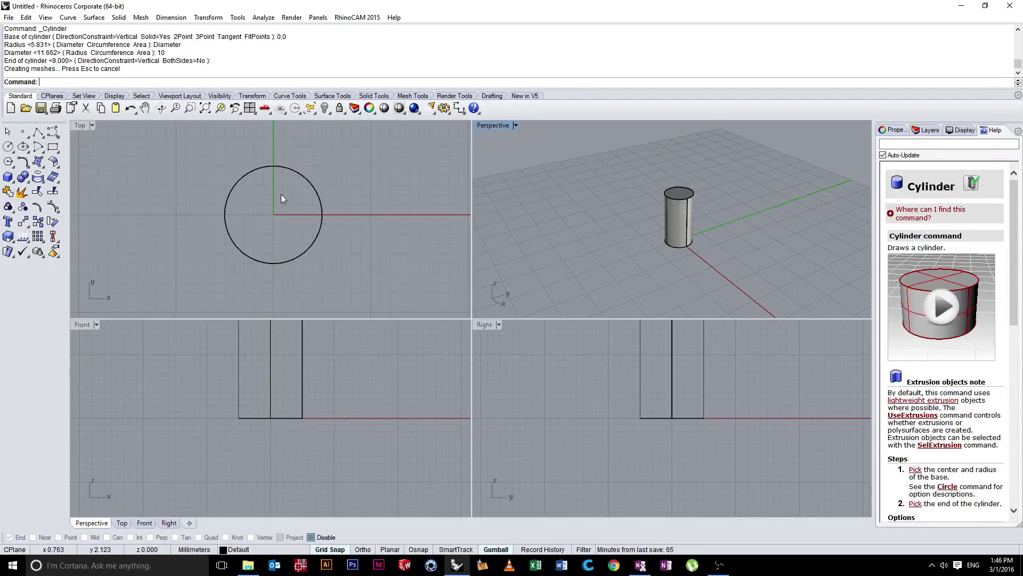
# - Delete the cylinder and start a new one with its base at the origin
pyautogui.click(685, 221)
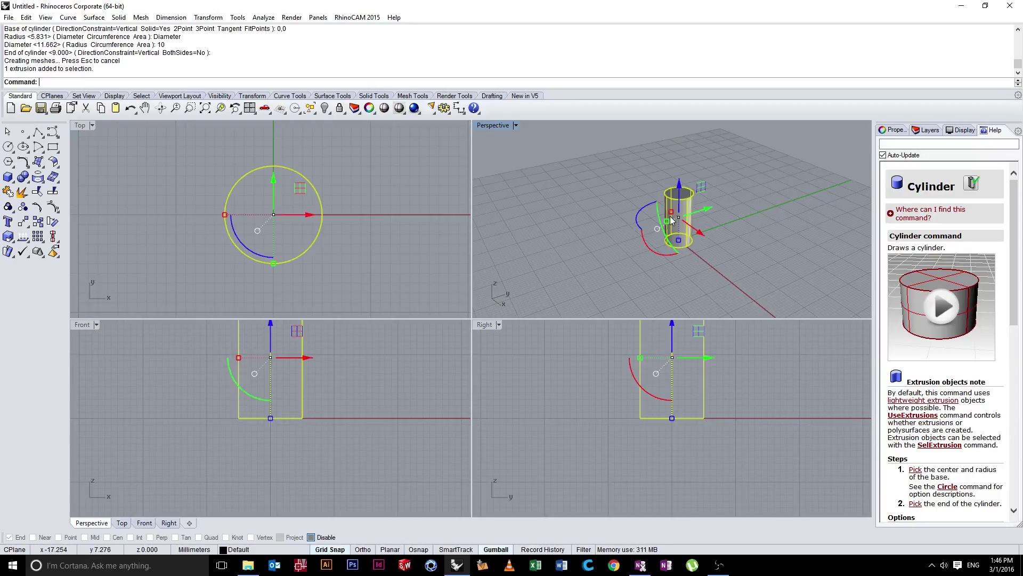
pyautogui.press('Delete')
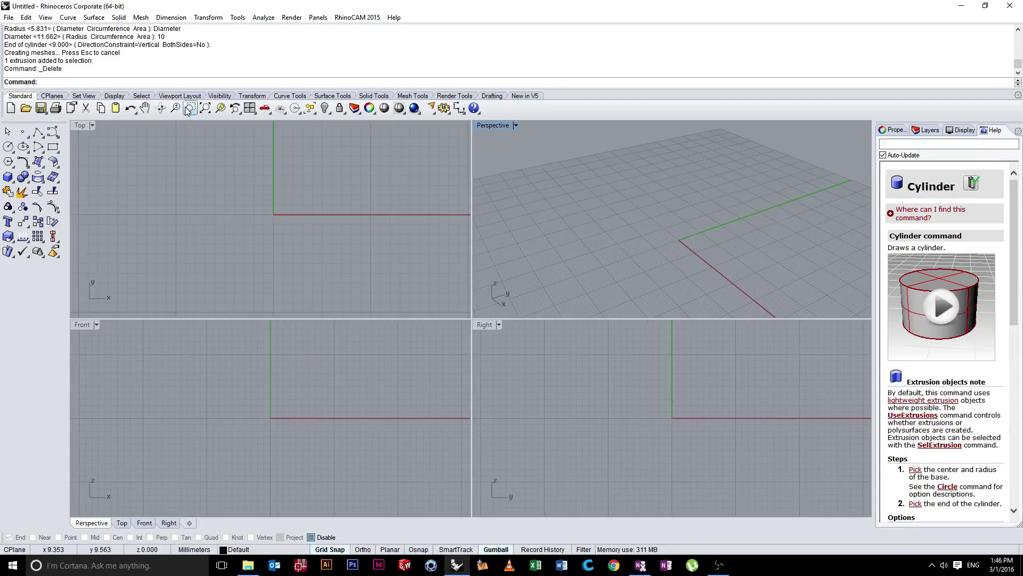
pyautogui.click(8, 177)
pyautogui.click(12, 181)
pyautogui.click(39, 182)
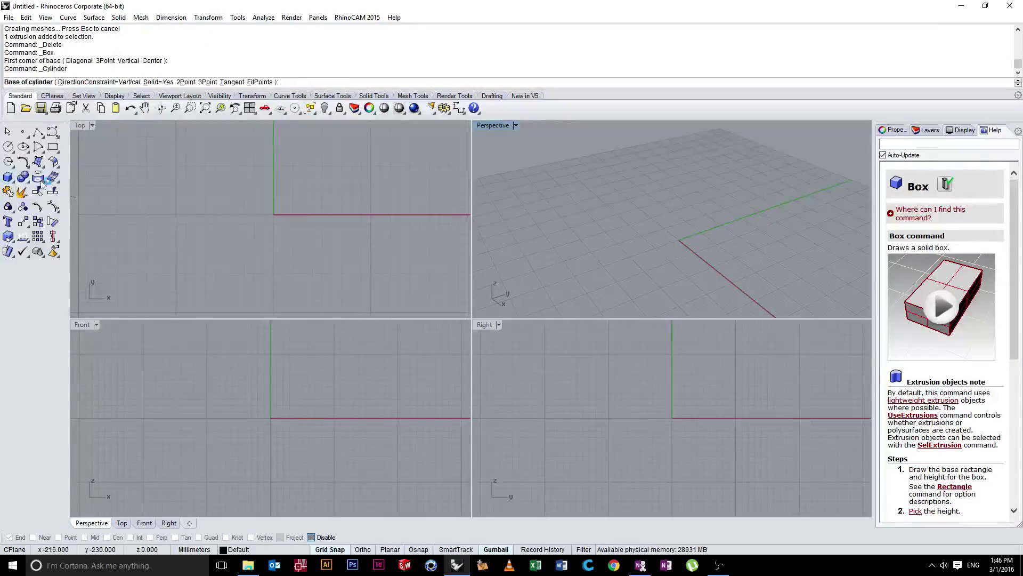
pyautogui.click(273, 214)
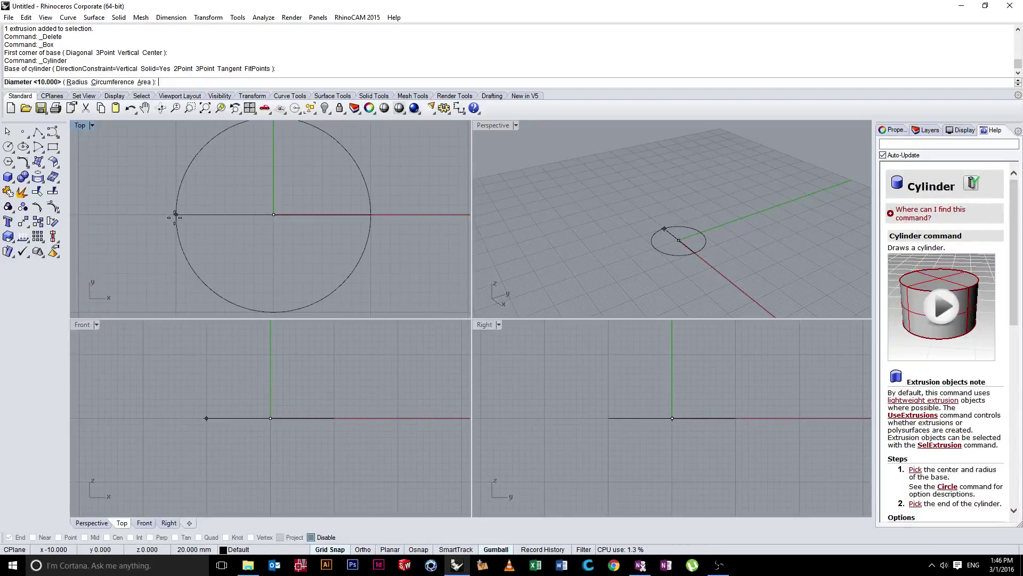
# - Give the new cylinder radius 10 and height 10, then select it
pyautogui.click(76, 83)
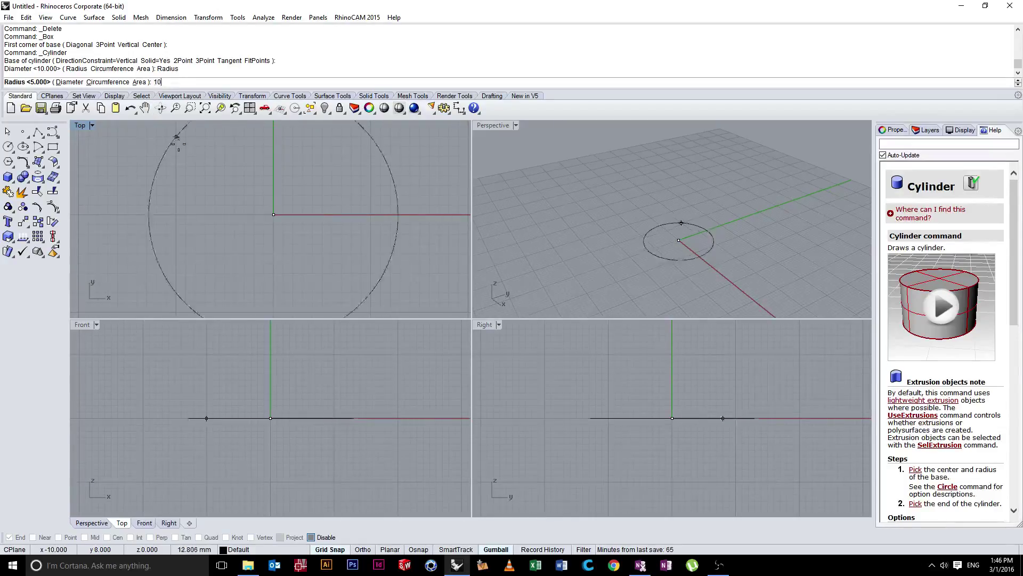
pyautogui.press('Return')
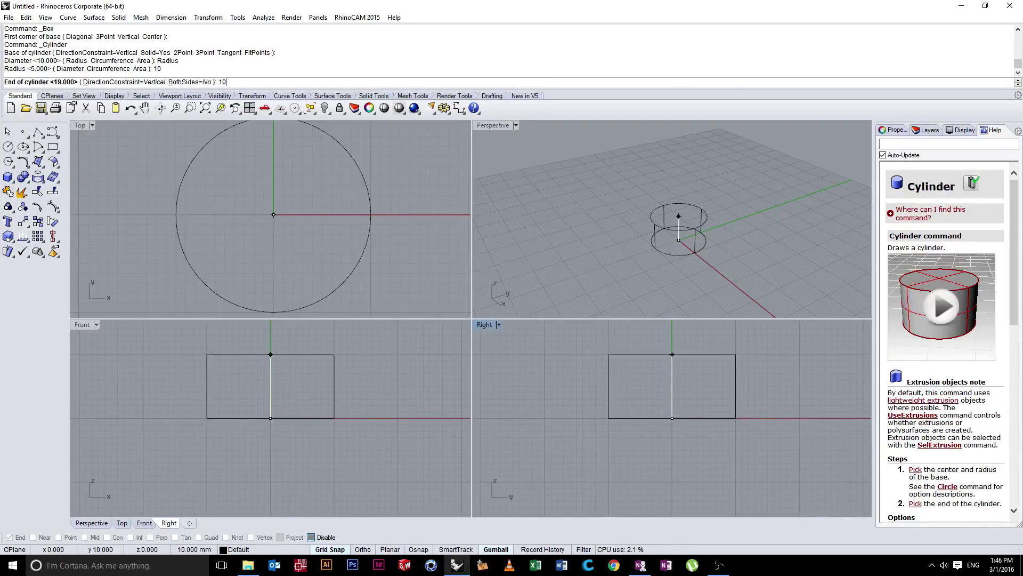
pyautogui.press('Return')
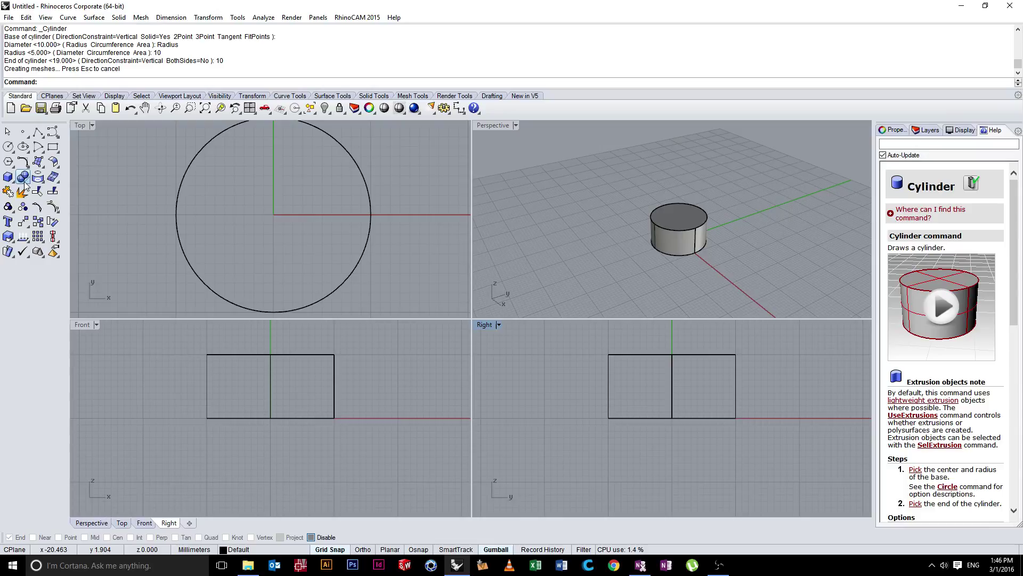
pyautogui.scroll(-5, 193, 181)
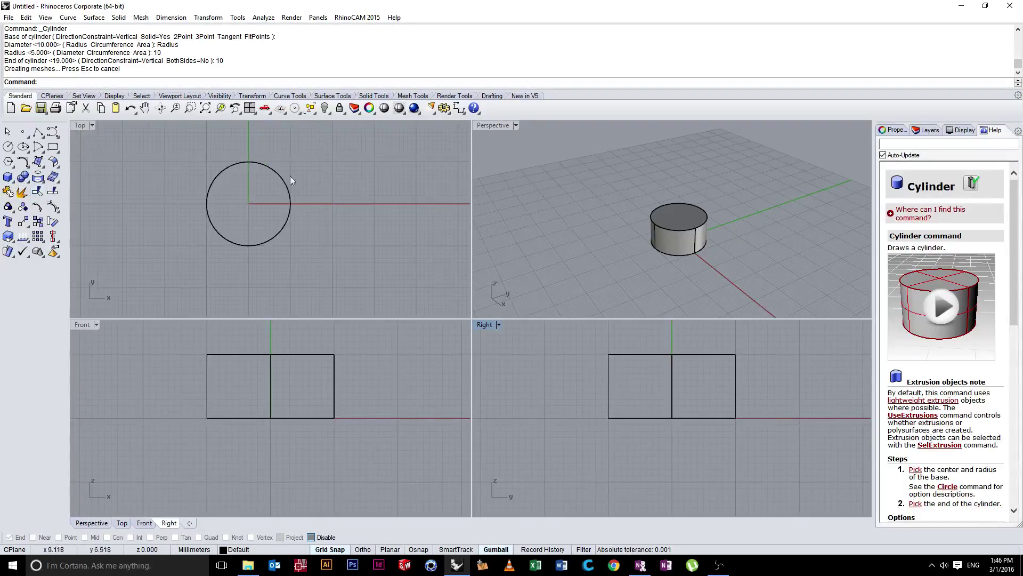
pyautogui.moveTo(289, 176); pyautogui.dragTo(290, 206, button='right')
pyautogui.click(289, 205)
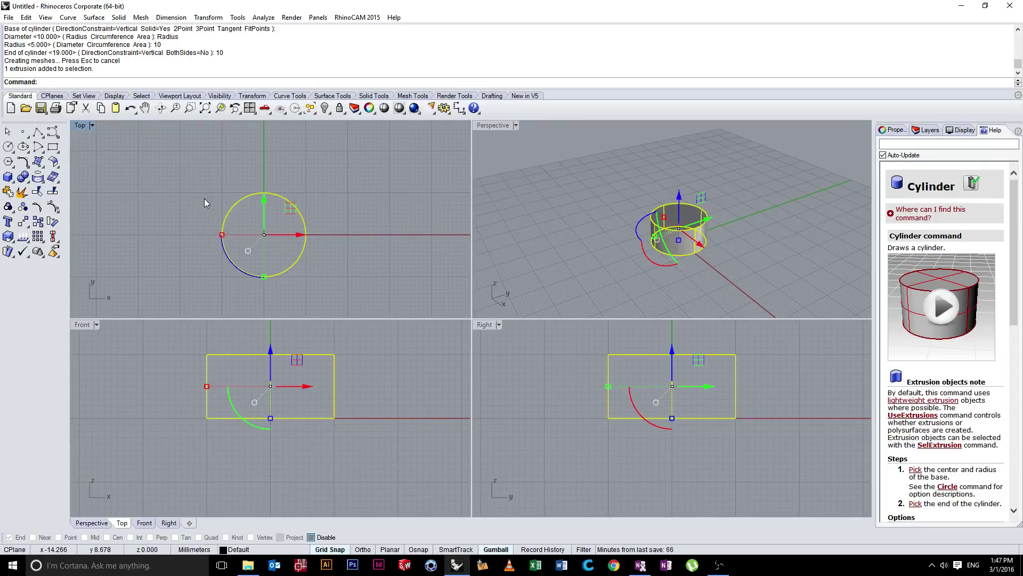
# - Drag the cylinder right along the X axis with the gumball, then deselect it
pyautogui.click(162, 169)
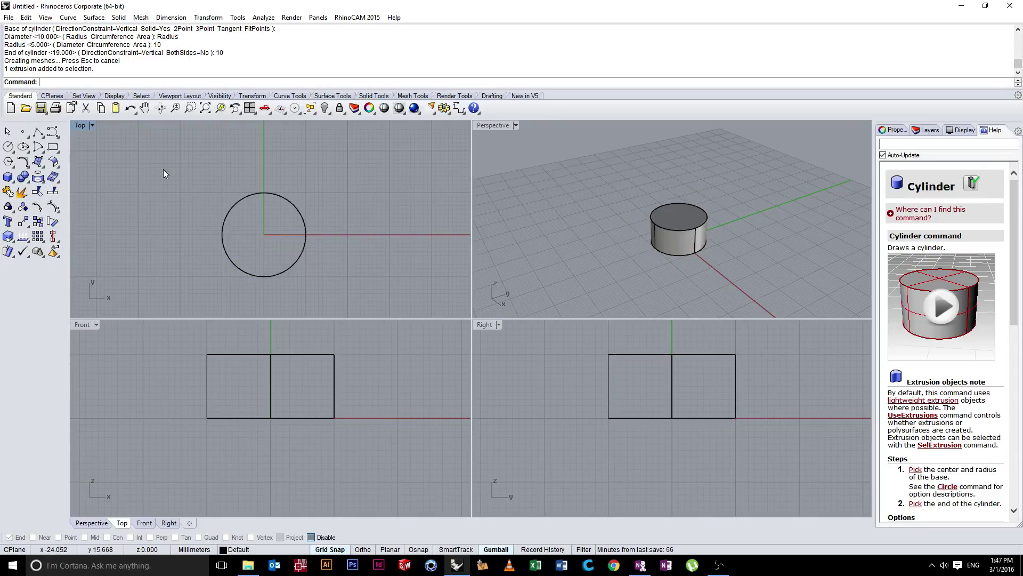
pyautogui.click(300, 212)
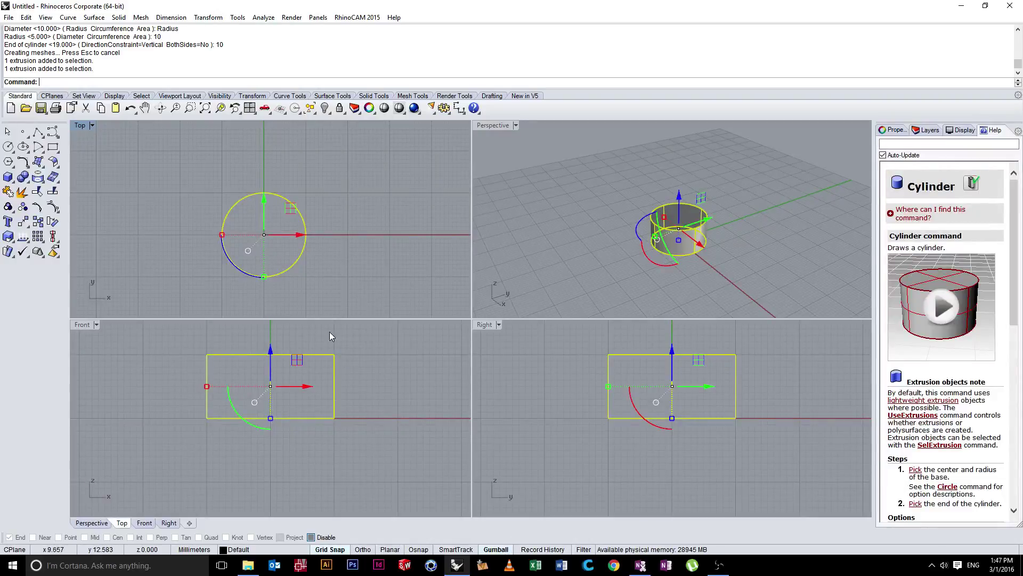
pyautogui.moveTo(301, 236); pyautogui.dragTo(468, 229)
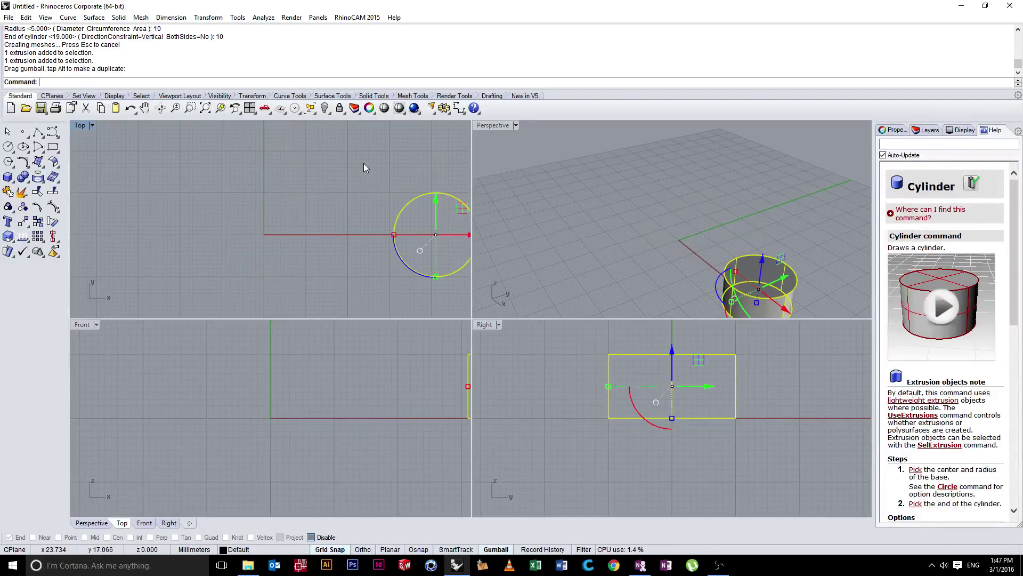
pyautogui.click(284, 184)
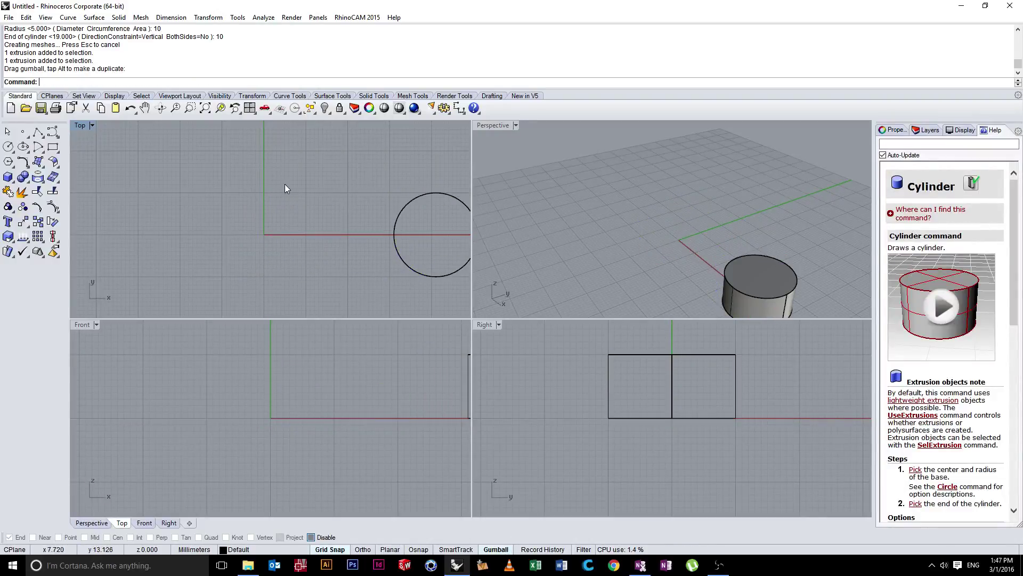
# - Draw a sphere of radius 20 centred on the origin, then select it
pyautogui.click(12, 180)
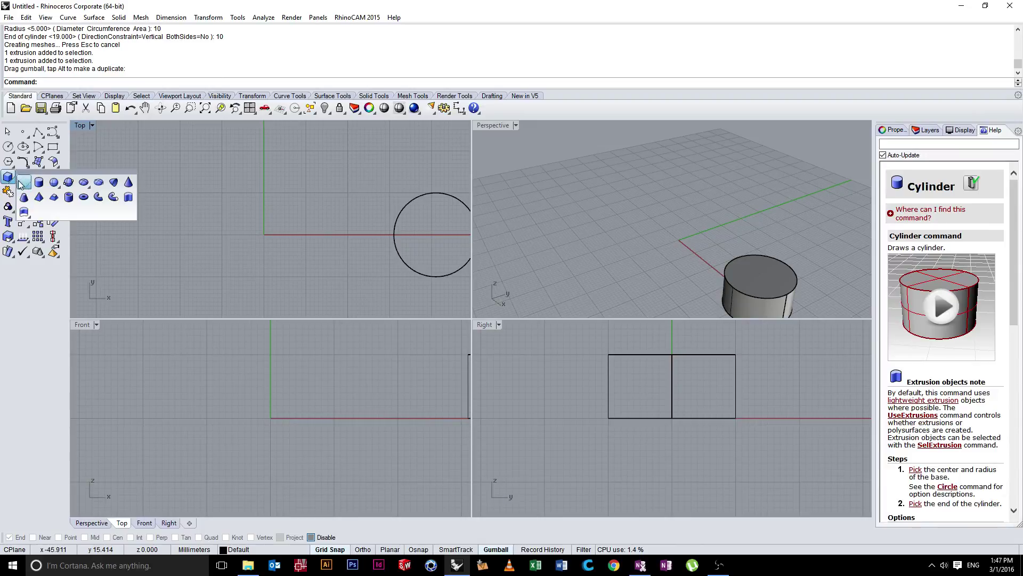
pyautogui.click(53, 184)
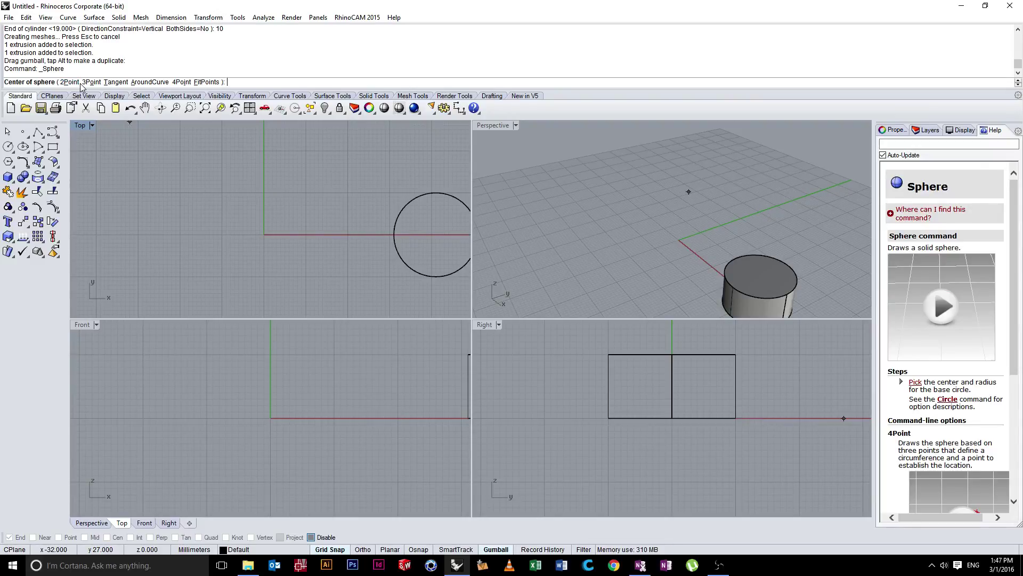
pyautogui.click(264, 235)
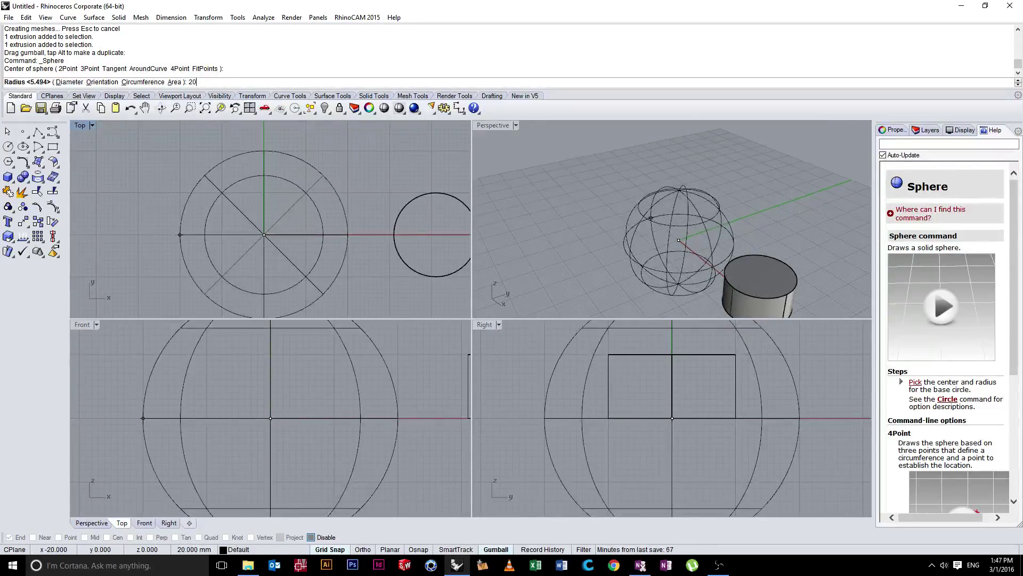
pyautogui.press('Return')
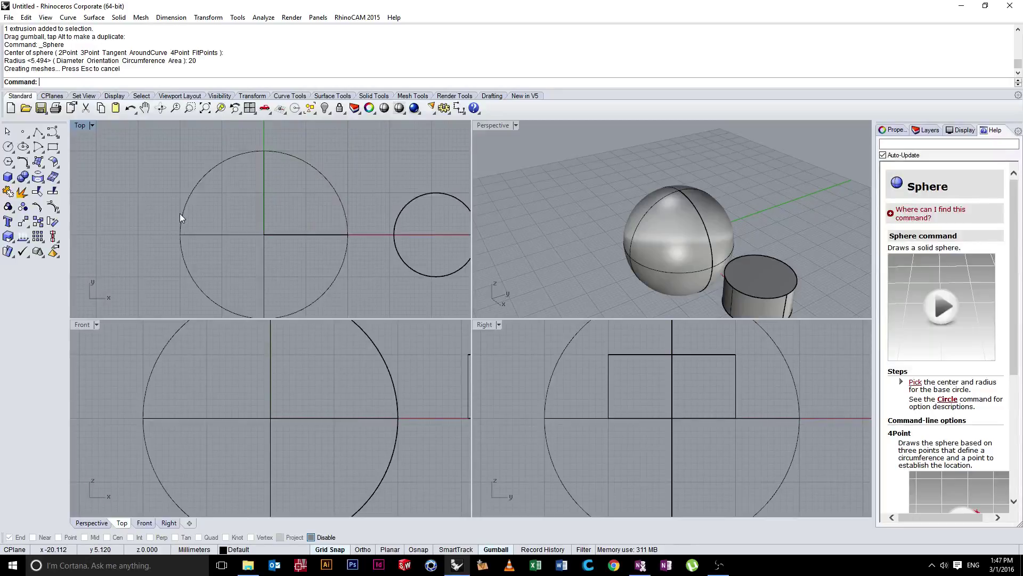
pyautogui.moveTo(643, 203)
pyautogui.mouseDown(button='right')
pyautogui.moveTo(737, 160)
pyautogui.moveTo(717, 153)
pyautogui.moveTo(701, 205)
pyautogui.moveTo(567, 218)
pyautogui.moveTo(655, 214)
pyautogui.mouseUp(button='right')
pyautogui.click(661, 227)
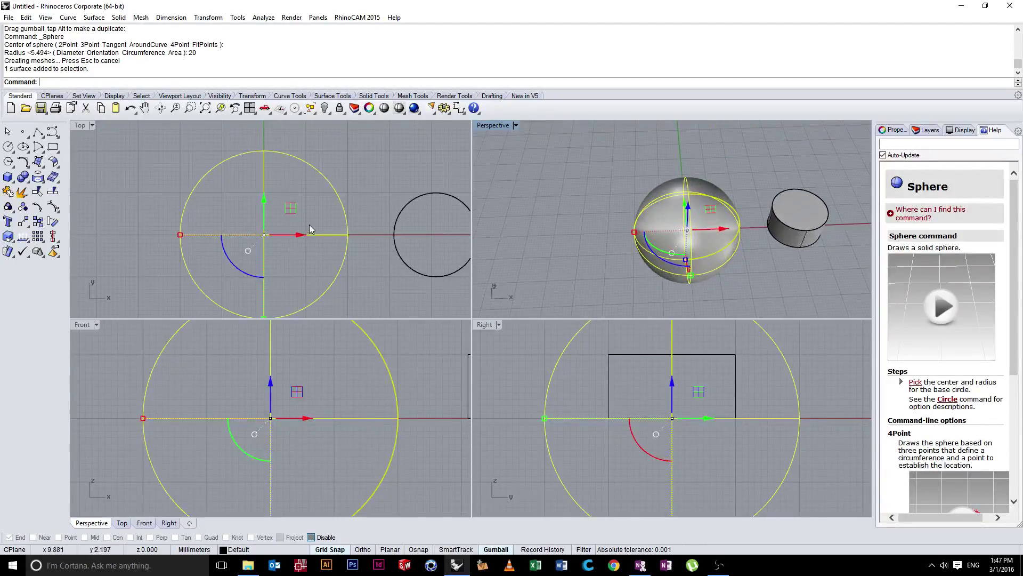
pyautogui.scroll(-3, 349, 216)
# - Drag the sphere left along the X axis opposite the cylinder, then deselect it
pyautogui.moveTo(356, 221); pyautogui.dragTo(544, 228)
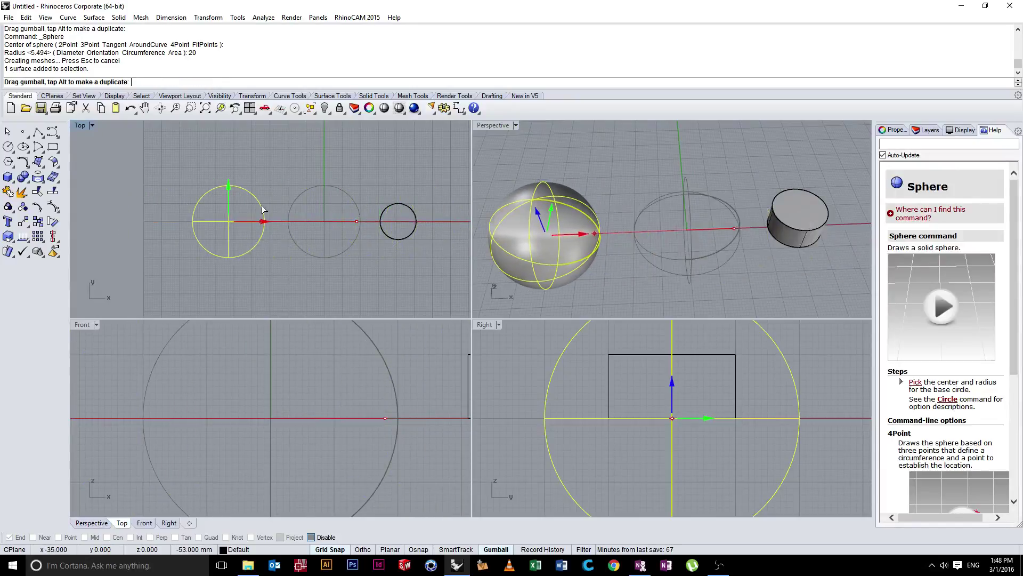
pyautogui.click(343, 183)
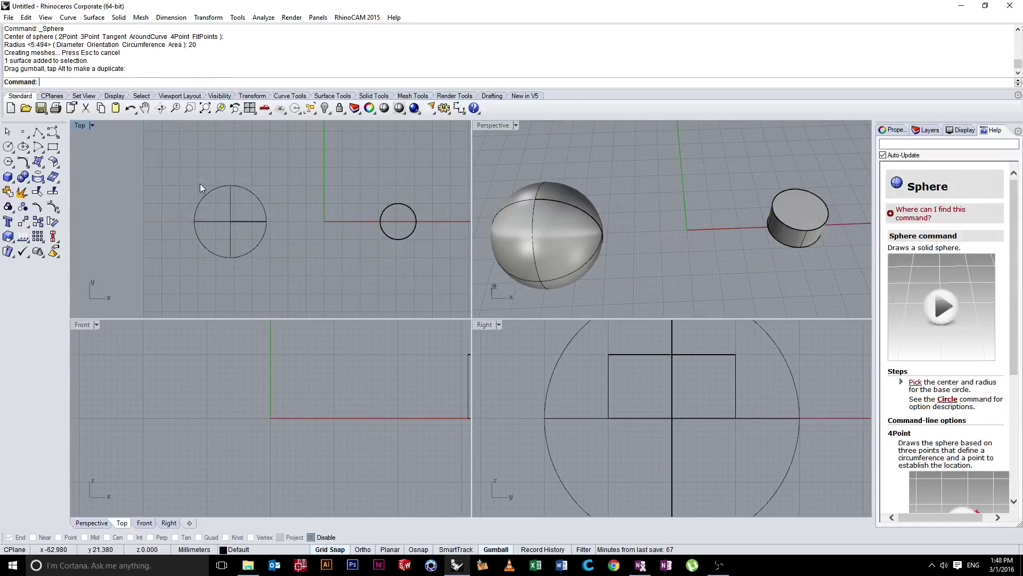
pyautogui.click(13, 180)
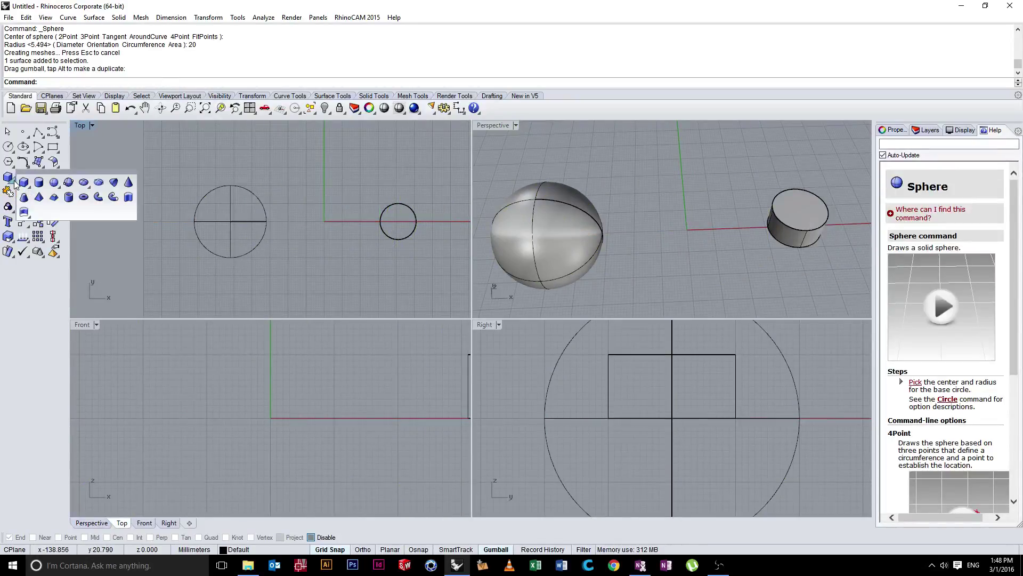
# - Start an ellipsoid centred at 0,0 with its first axis ending at the sphere's edge
pyautogui.click(84, 182)
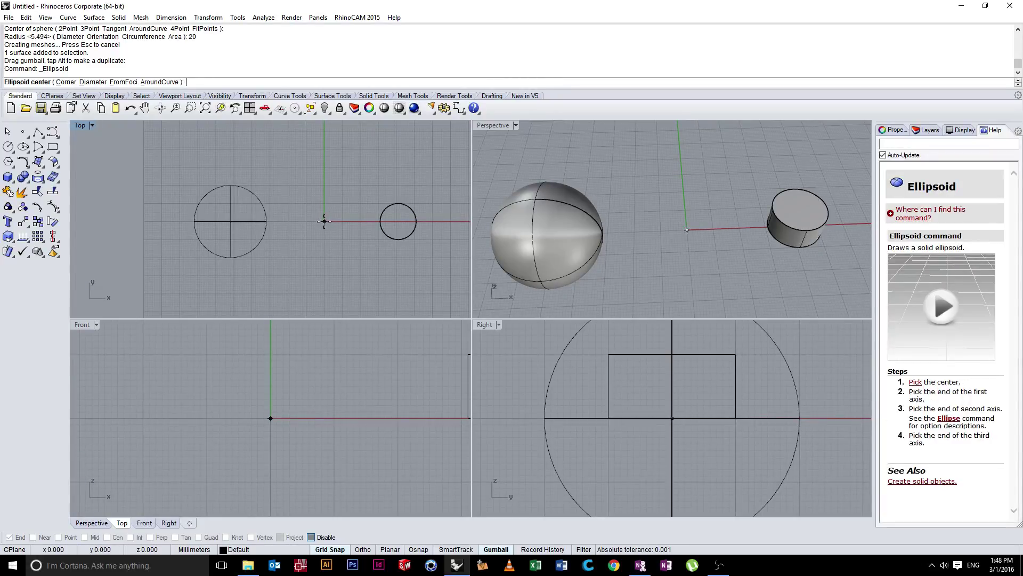
pyautogui.scroll(3, 324, 221)
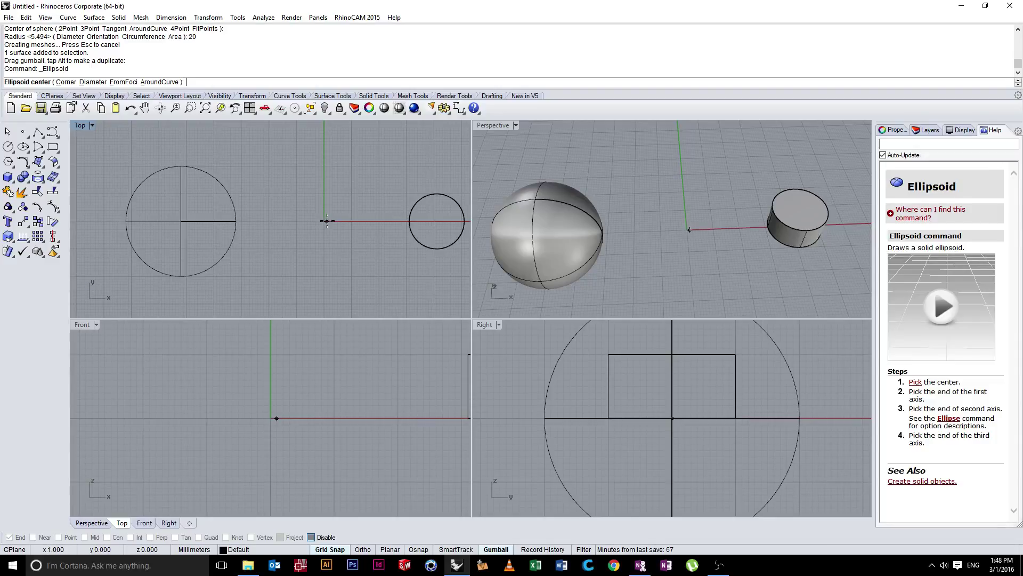
pyautogui.write('0')
pyautogui.press('Return')
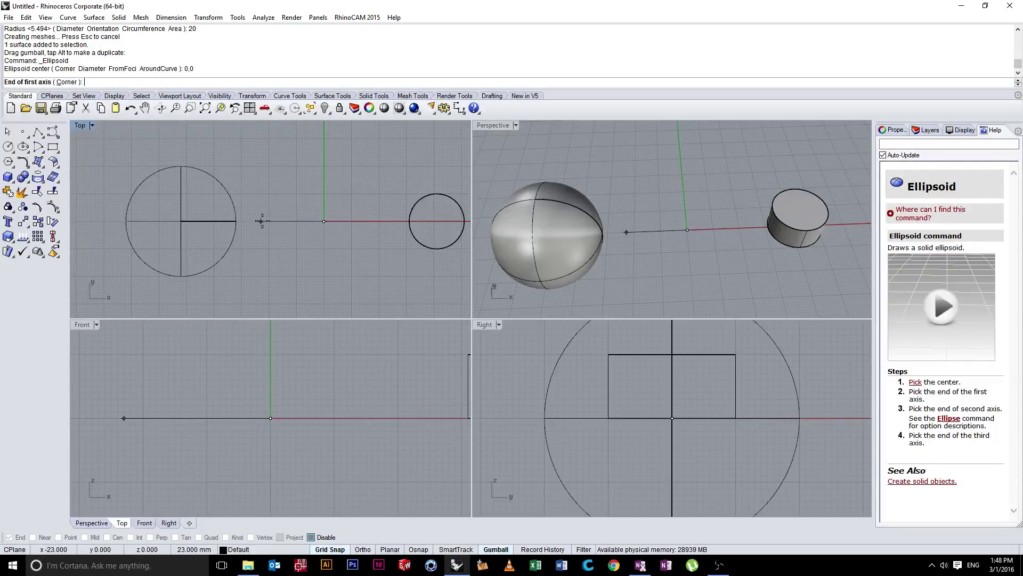
pyautogui.scroll(3, 267, 221)
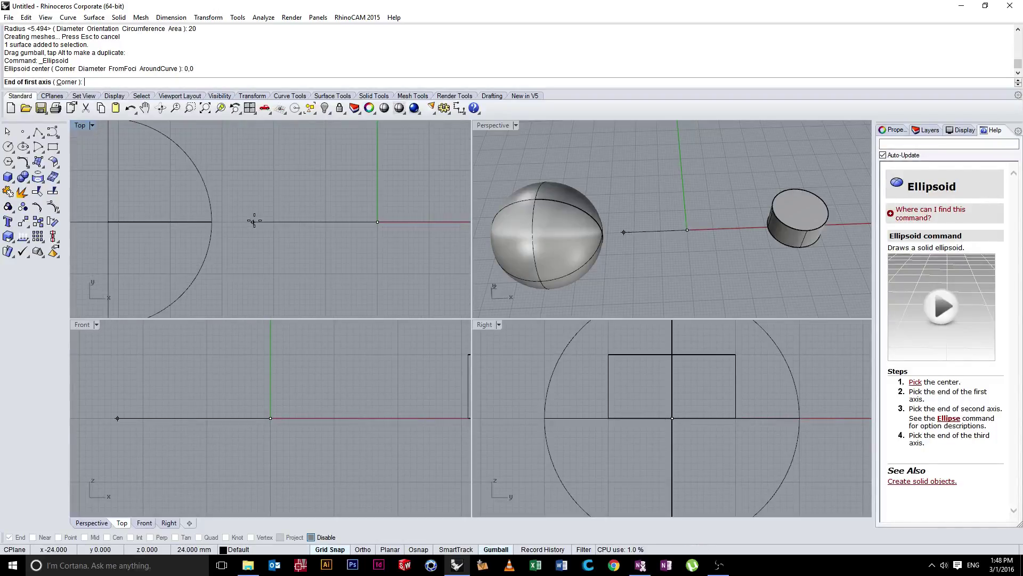
pyautogui.click(222, 221)
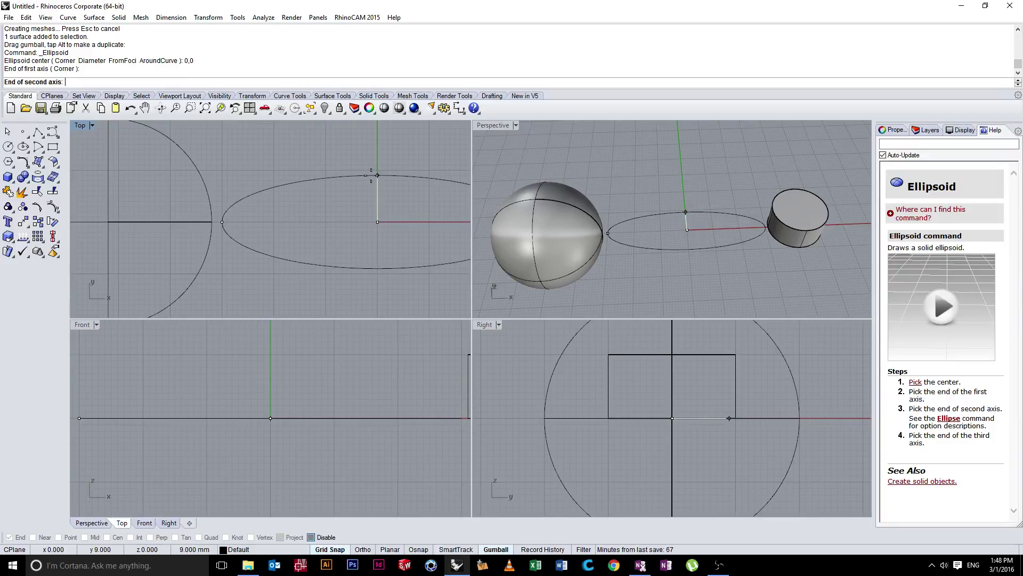
# - Give the ellipsoid a second axis of 10 and a third axis of 5
pyautogui.scroll(-3, 330, 205)
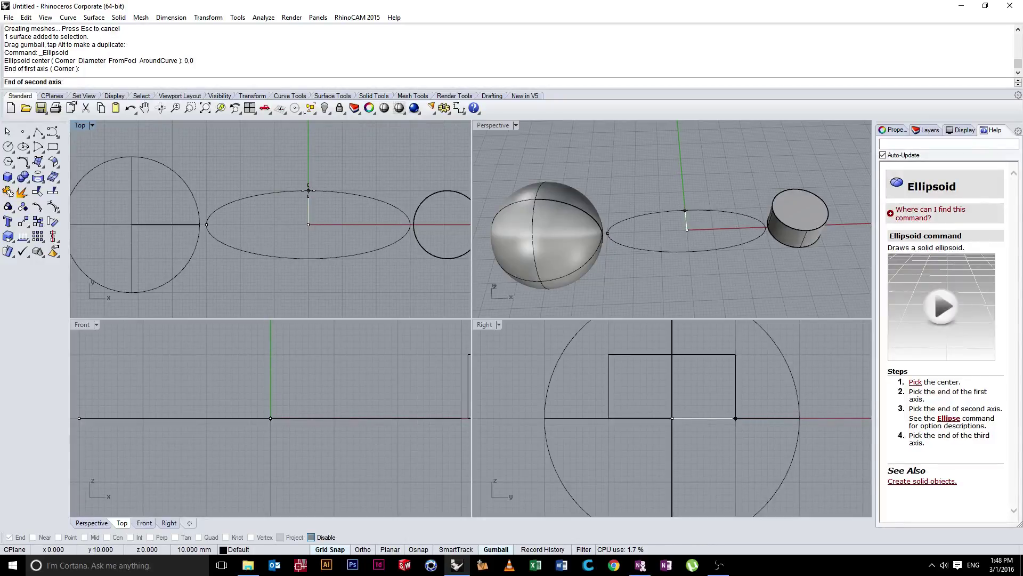
pyautogui.write('0')
pyautogui.press('Return')
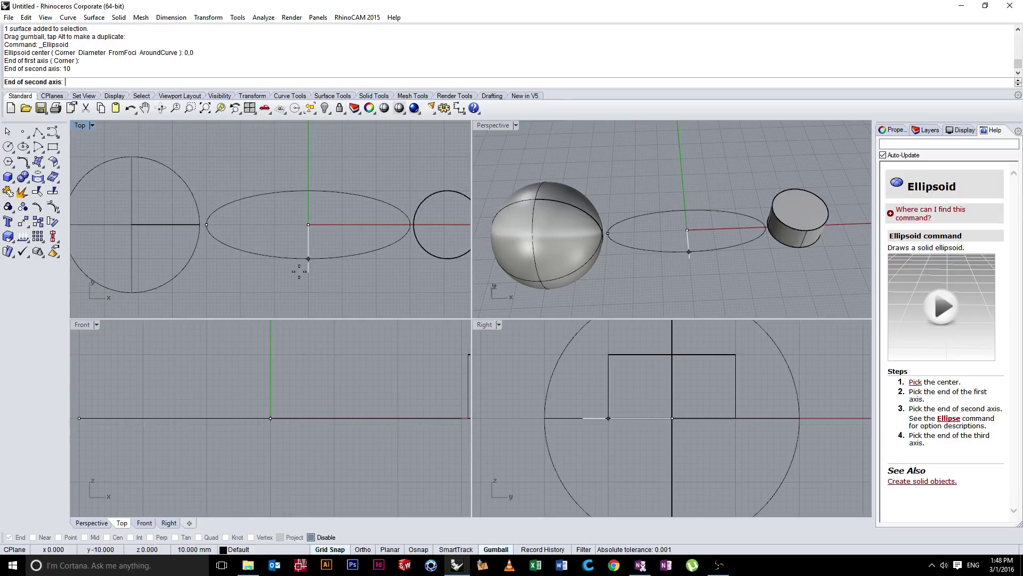
pyautogui.scroll(-8, 296, 333)
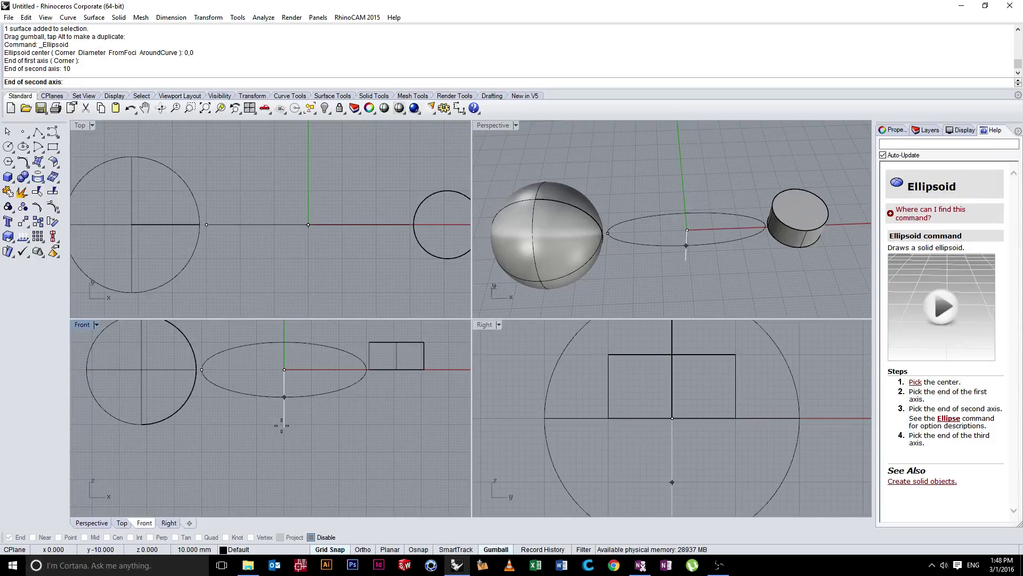
pyautogui.click(308, 190)
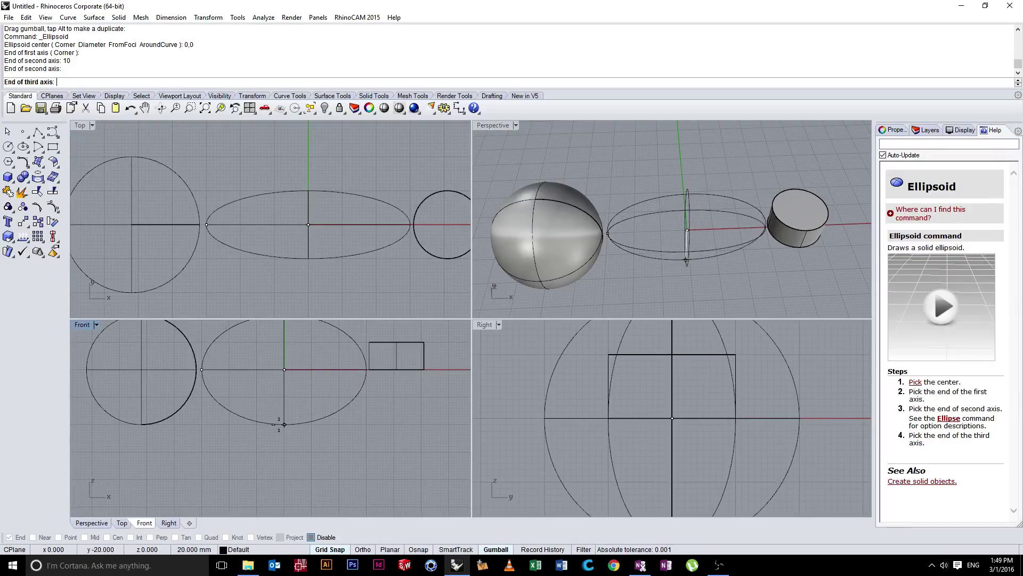
pyautogui.press('Return')
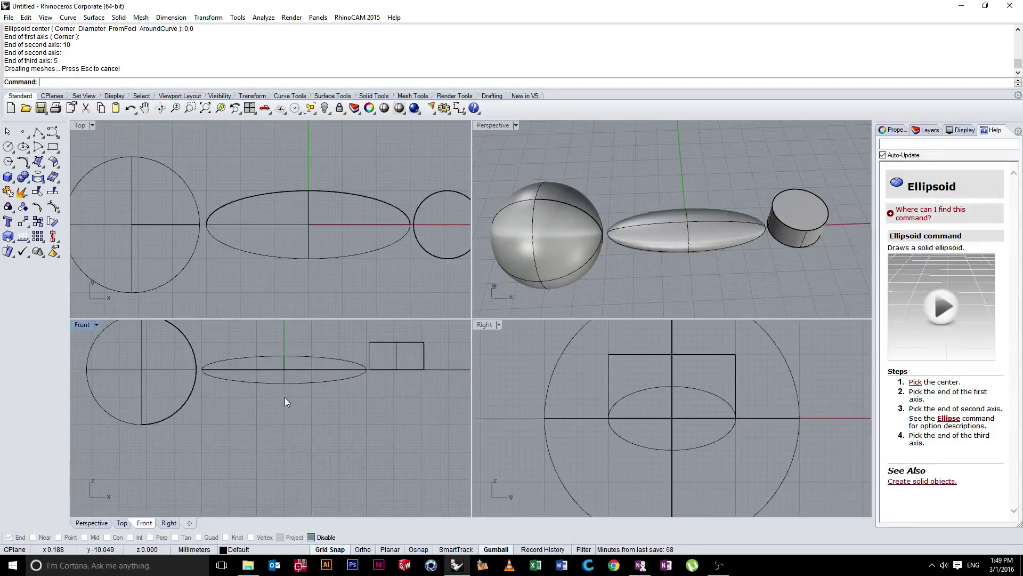
pyautogui.moveTo(673, 263); pyautogui.dragTo(683, 267, button='right')
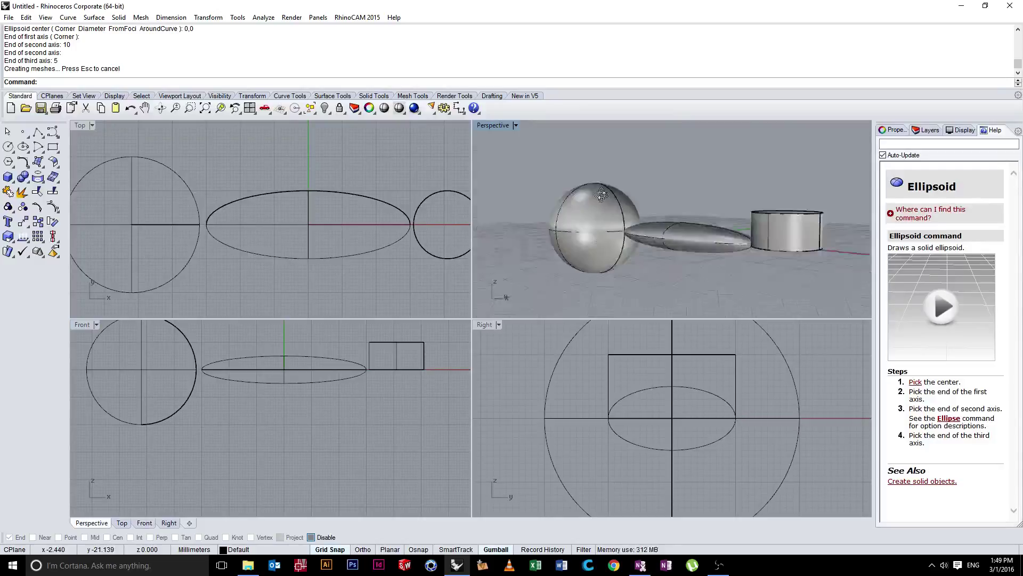
pyautogui.moveTo(601, 196); pyautogui.dragTo(661, 273, button='right')
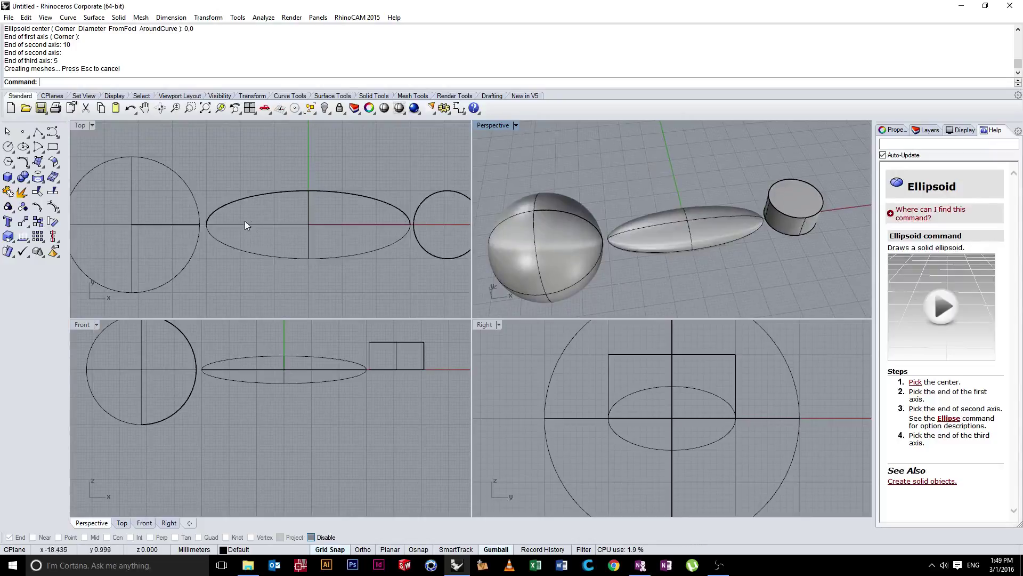
# - Slide the ellipsoid right along the X axis past the cylinder and deselect it
pyautogui.scroll(-2, 691, 219)
pyautogui.click(690, 223)
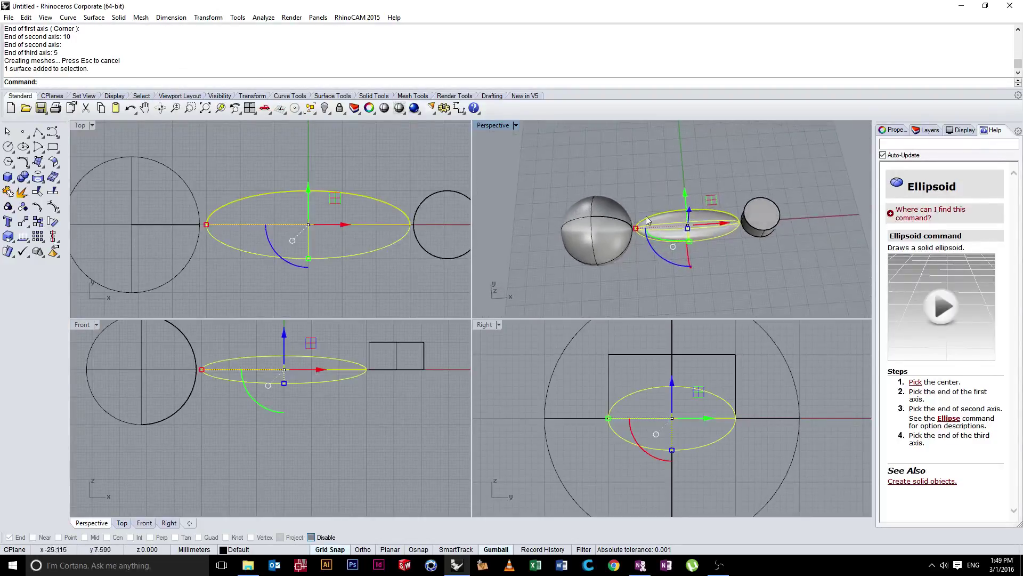
pyautogui.scroll(-3, 646, 215)
pyautogui.moveTo(741, 224); pyautogui.dragTo(811, 223)
pyautogui.click(481, 193)
pyautogui.click(12, 183)
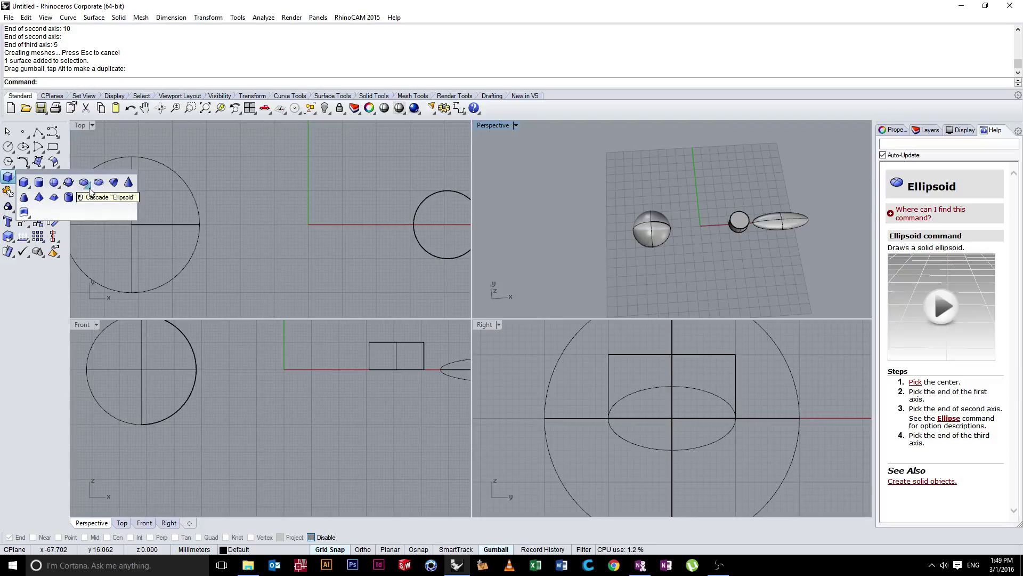
pyautogui.click(58, 186)
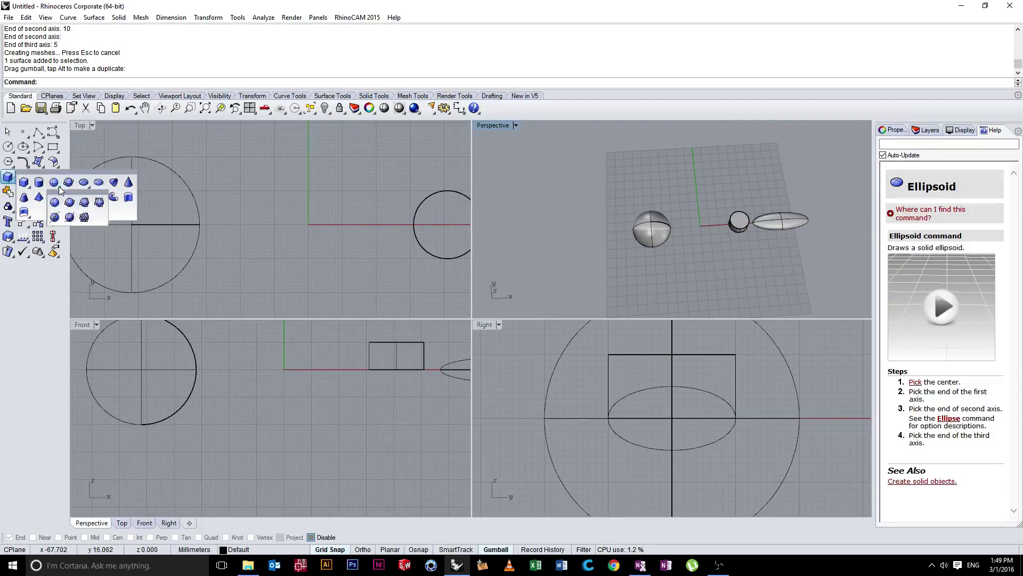
pyautogui.click(88, 188)
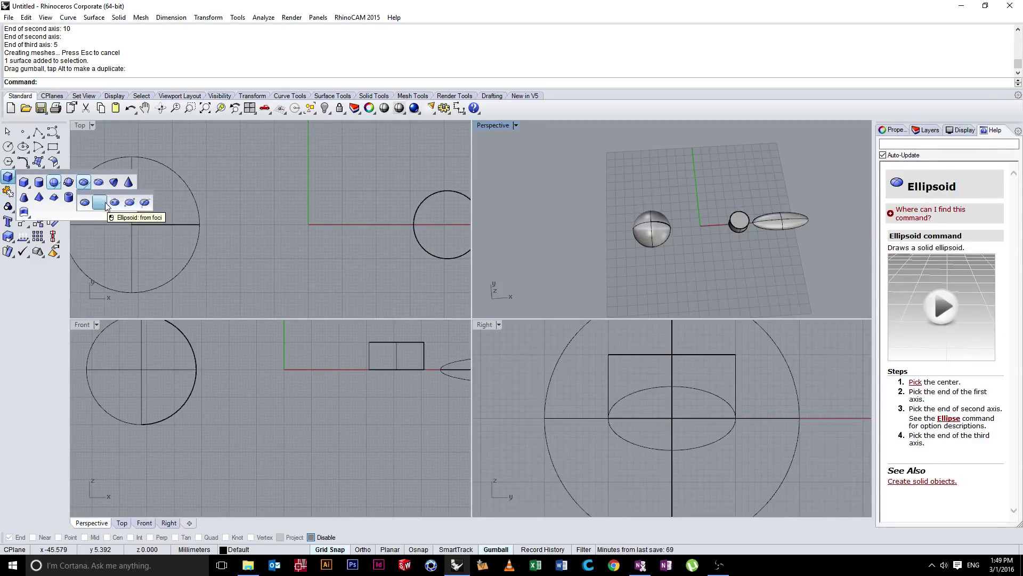
pyautogui.moveTo(55, 189)
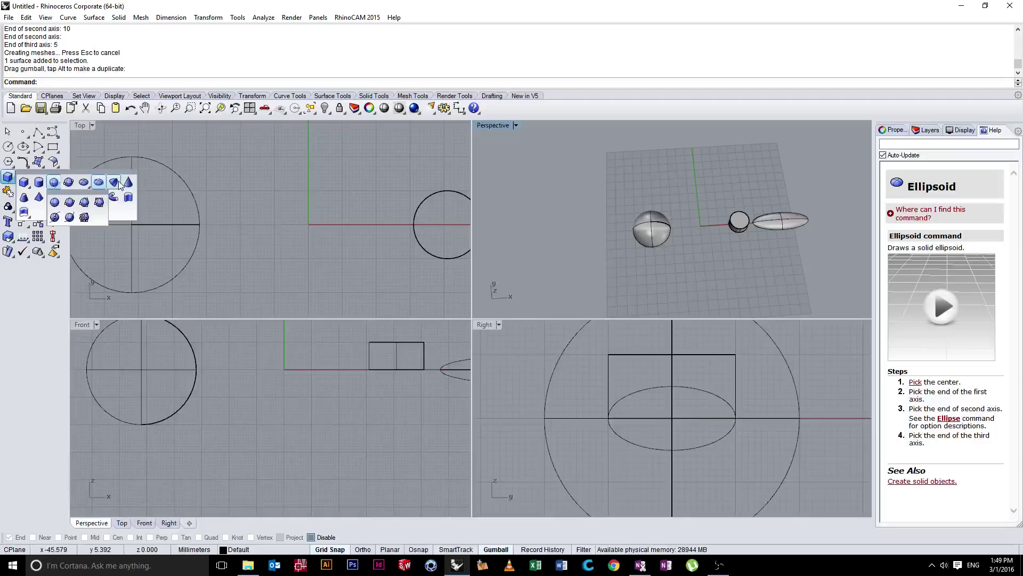
# - Draw a cone with its base centred at the origin and its apex picked in the Front view
pyautogui.click(127, 184)
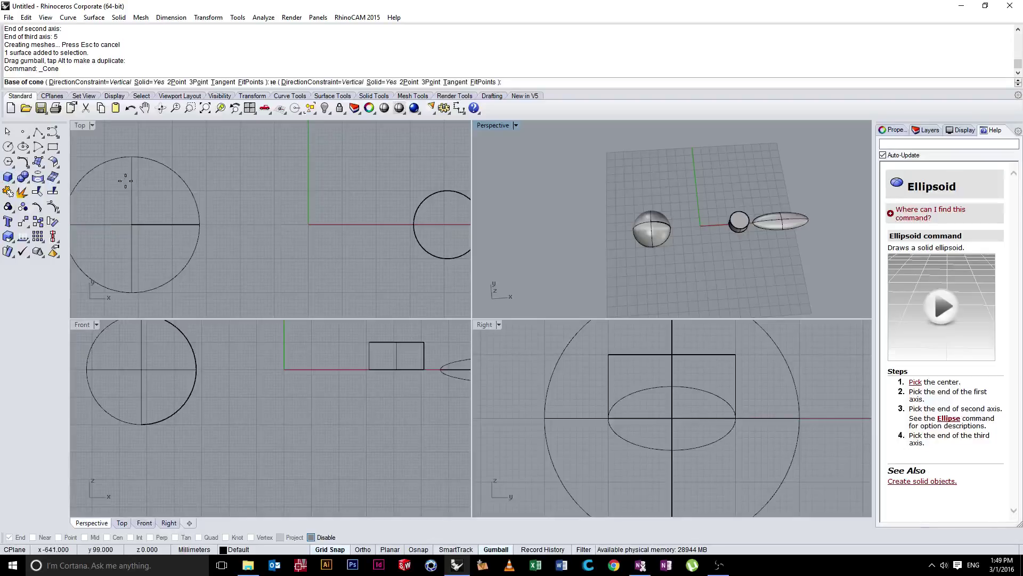
pyautogui.click(308, 224)
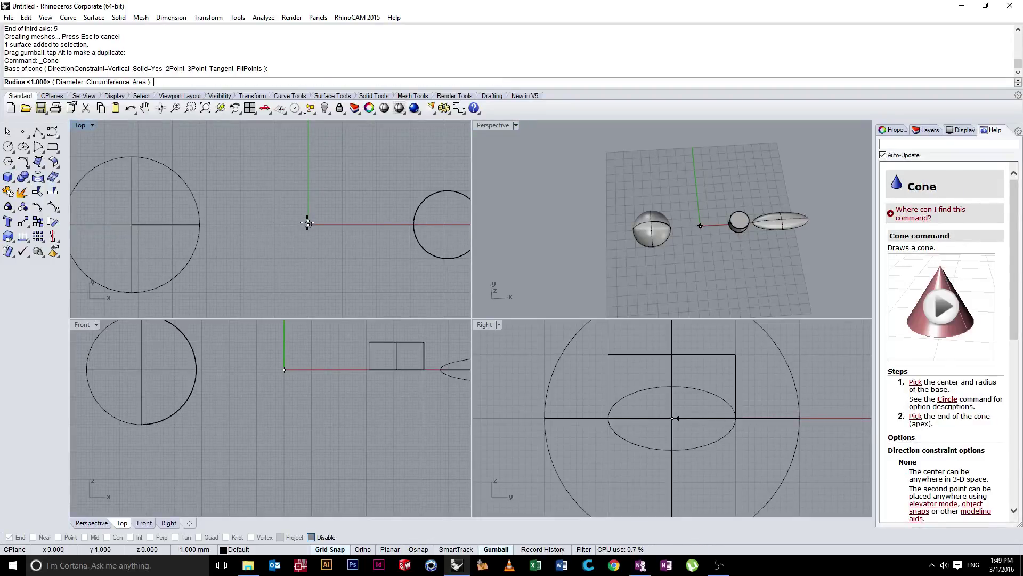
pyautogui.click(308, 157)
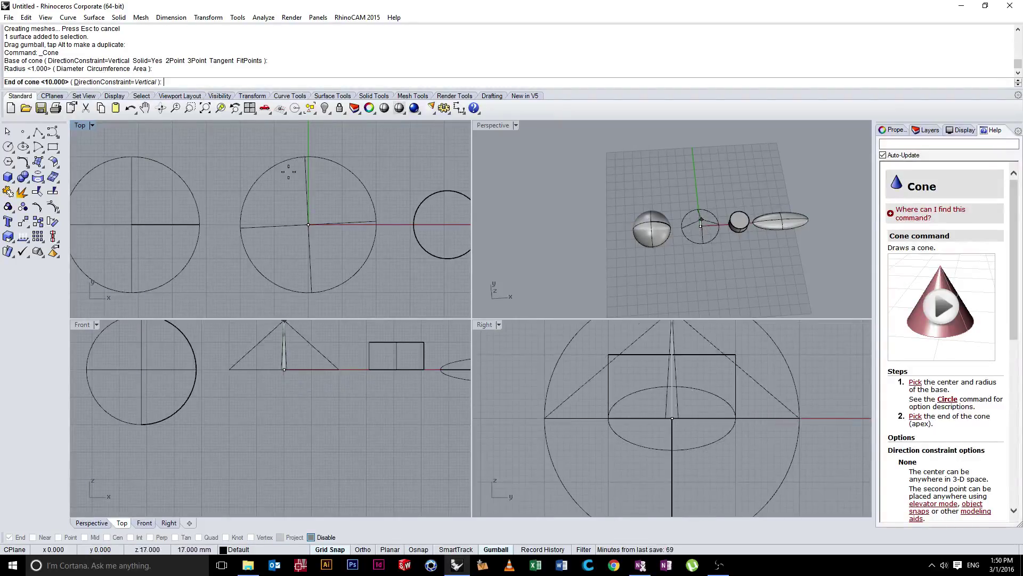
pyautogui.moveTo(288, 352); pyautogui.dragTo(277, 456, button='right')
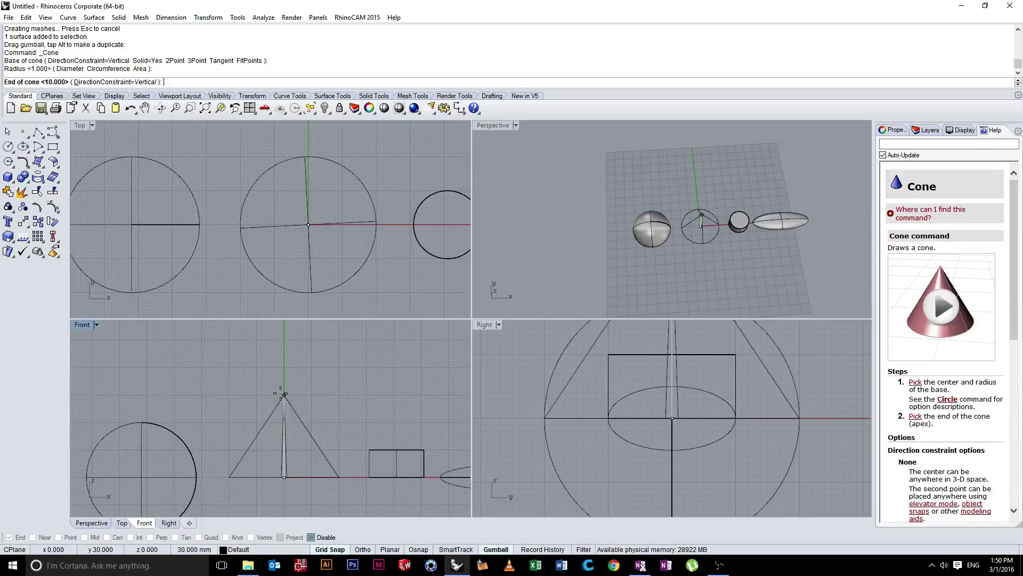
pyautogui.click(284, 340)
# - Move the cone left along the X axis so it sits left of the sphere
pyautogui.moveTo(629, 258); pyautogui.dragTo(692, 222, button='right')
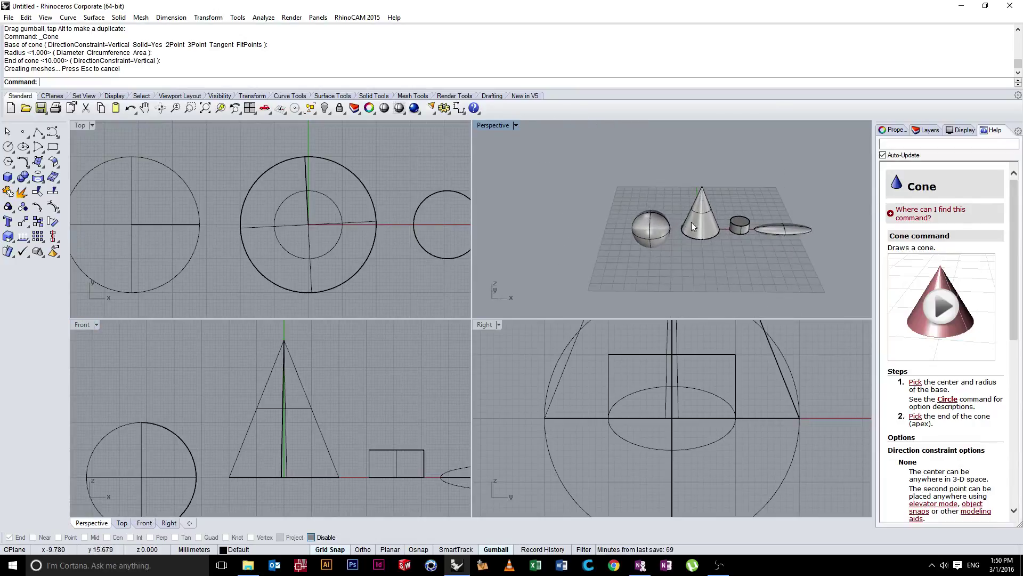
pyautogui.click(692, 222)
pyautogui.moveTo(738, 208); pyautogui.dragTo(637, 207)
pyautogui.click(649, 174)
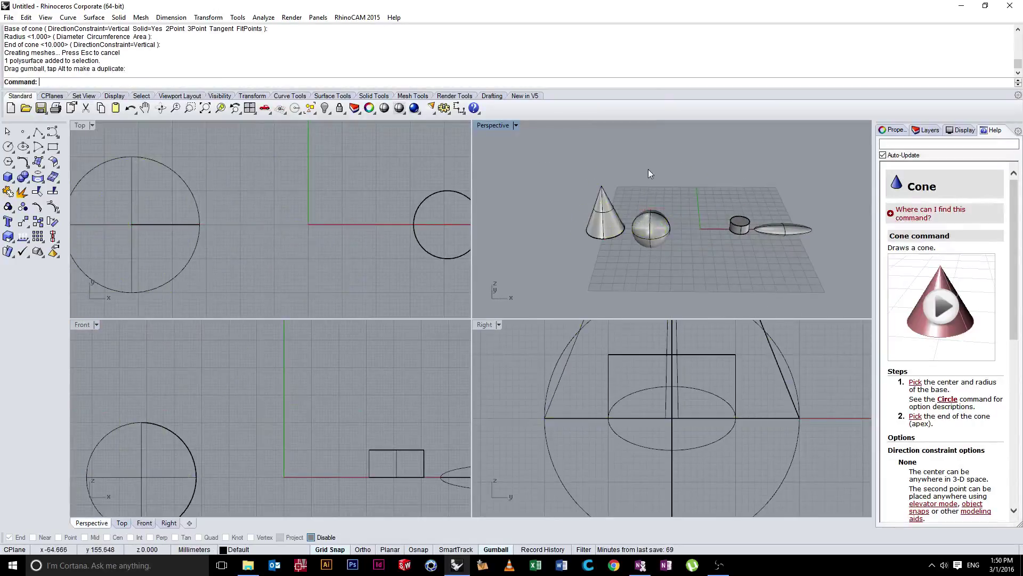
# - Draw a truncated cone based at the origin with a top radius of 2
pyautogui.click(28, 181)
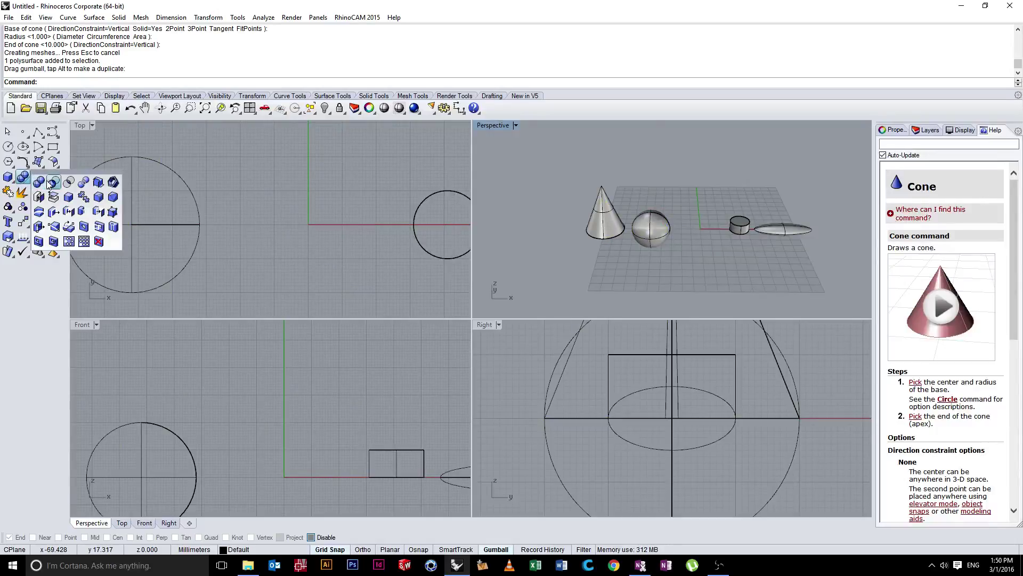
pyautogui.click(13, 181)
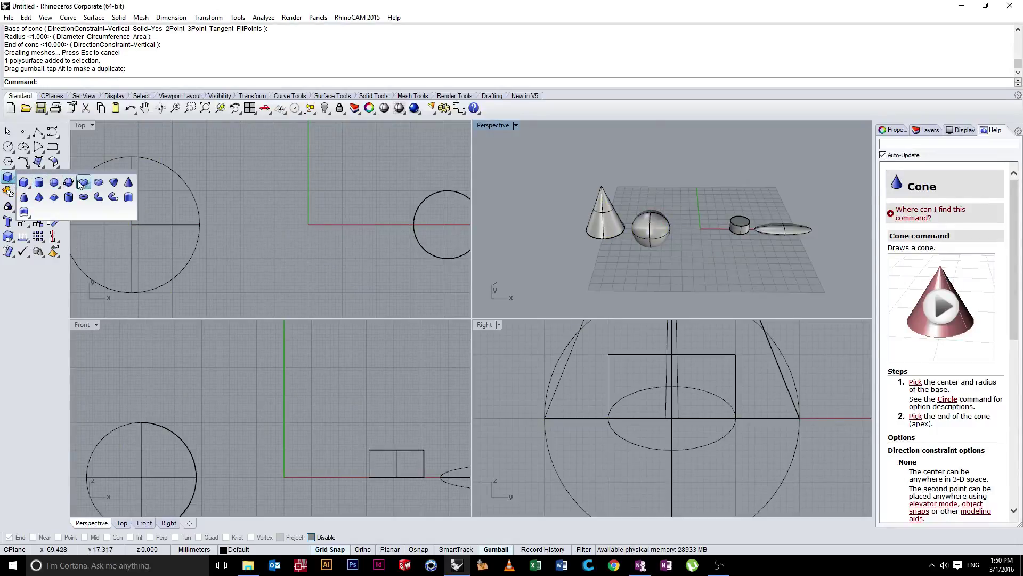
pyautogui.click(23, 198)
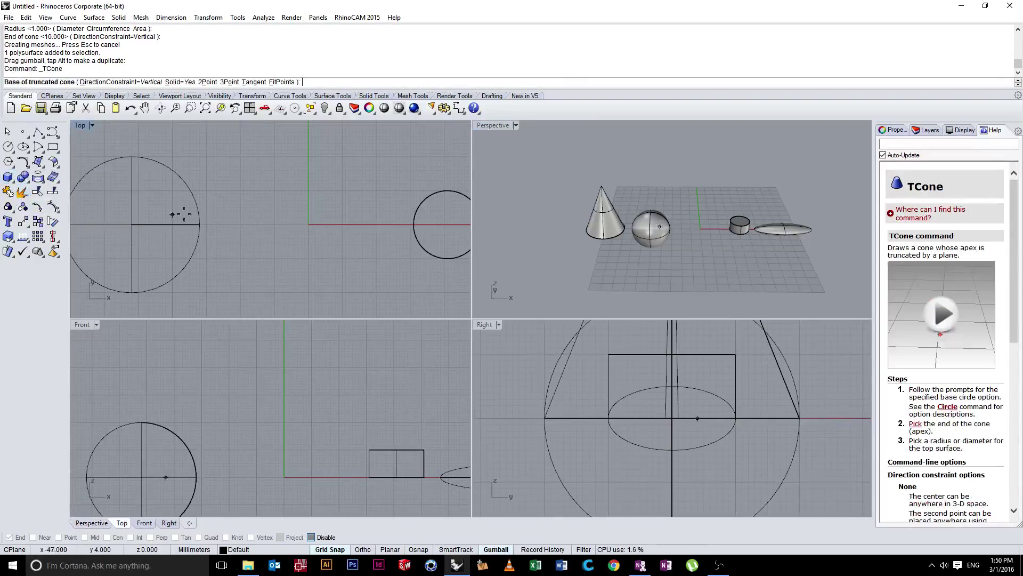
pyautogui.click(308, 224)
pyautogui.click(311, 157)
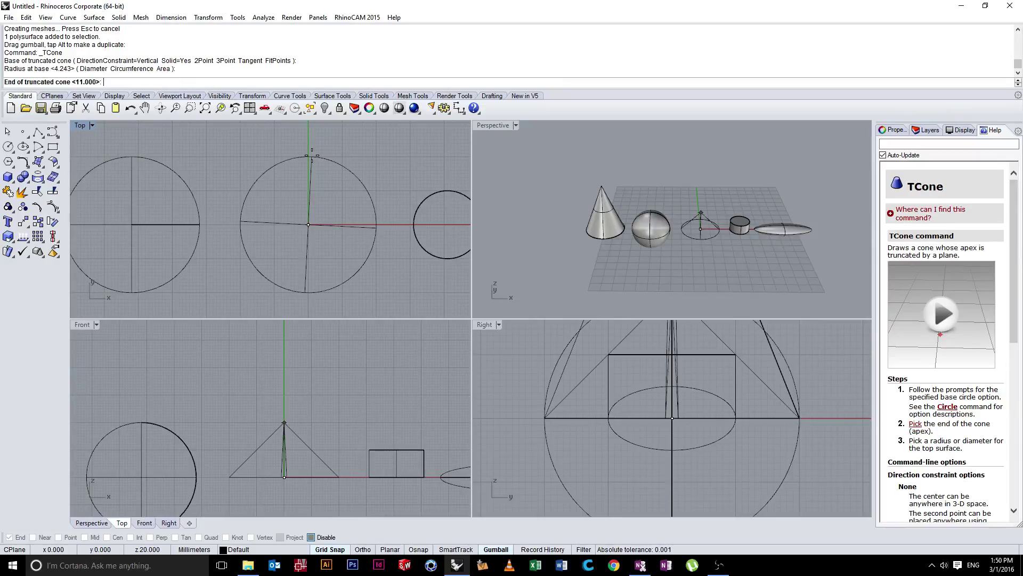
pyautogui.click(282, 342)
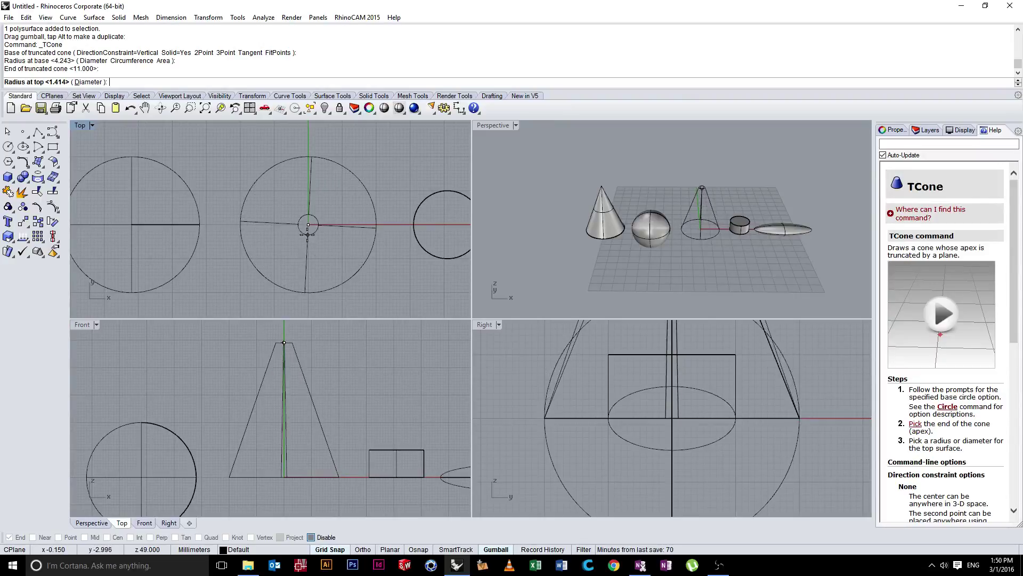
pyautogui.scroll(-5, 537, 349)
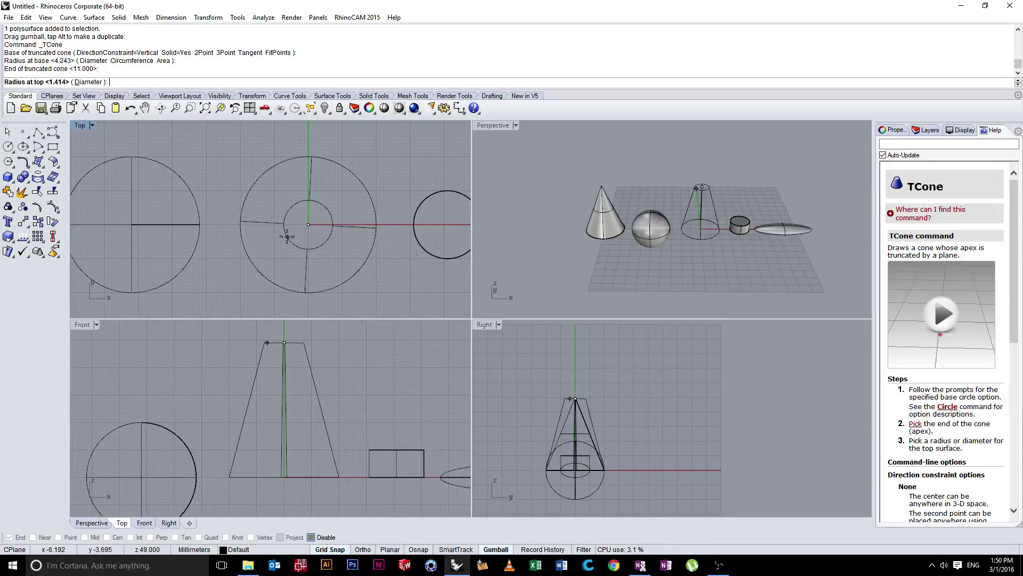
pyautogui.write('2')
pyautogui.press('Return')
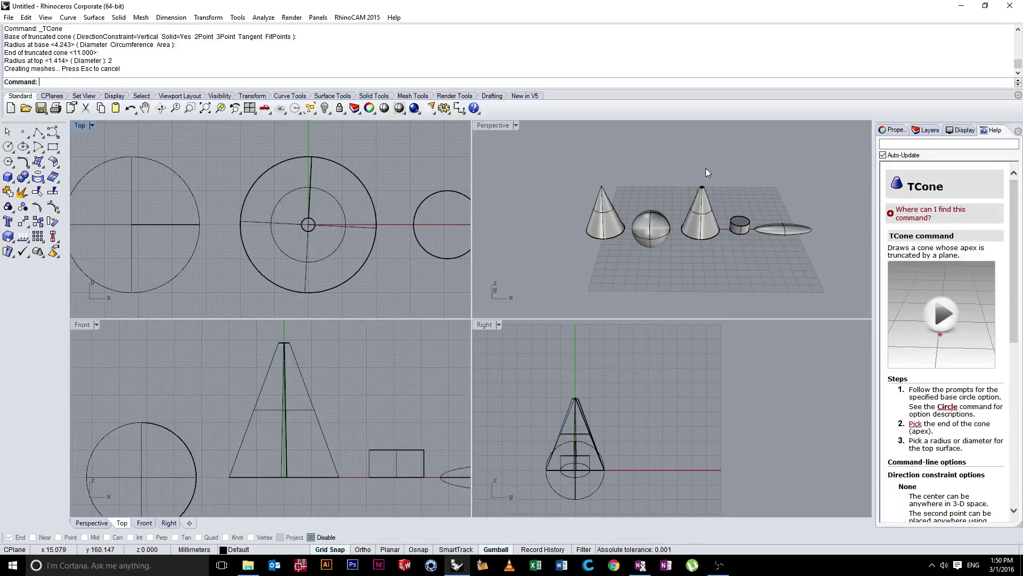
# - Move the truncated cone left along the X axis beside the first cone
pyautogui.scroll(6, 705, 168)
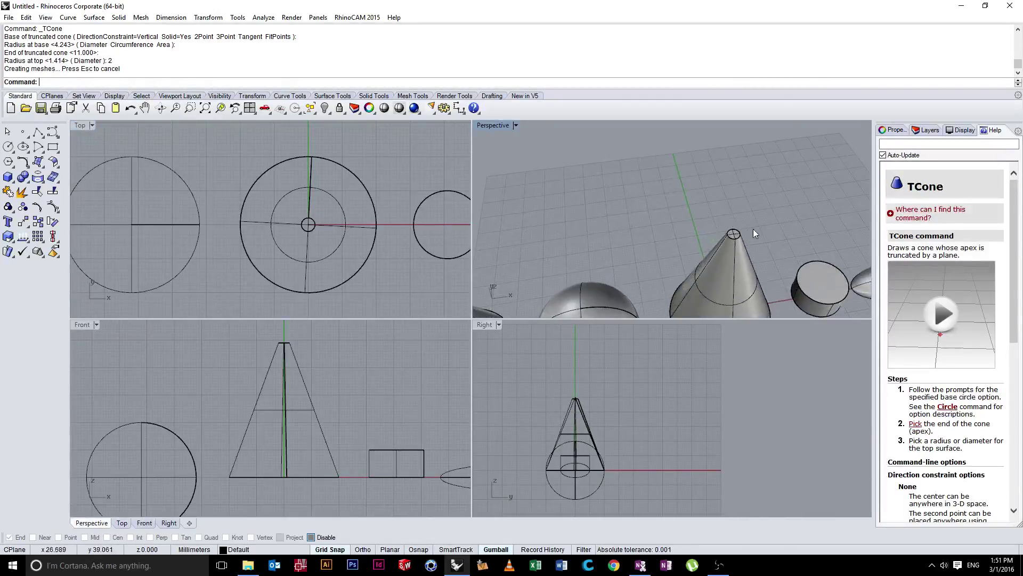
pyautogui.scroll(3, 753, 229)
pyautogui.scroll(-10, 708, 200)
pyautogui.click(732, 251)
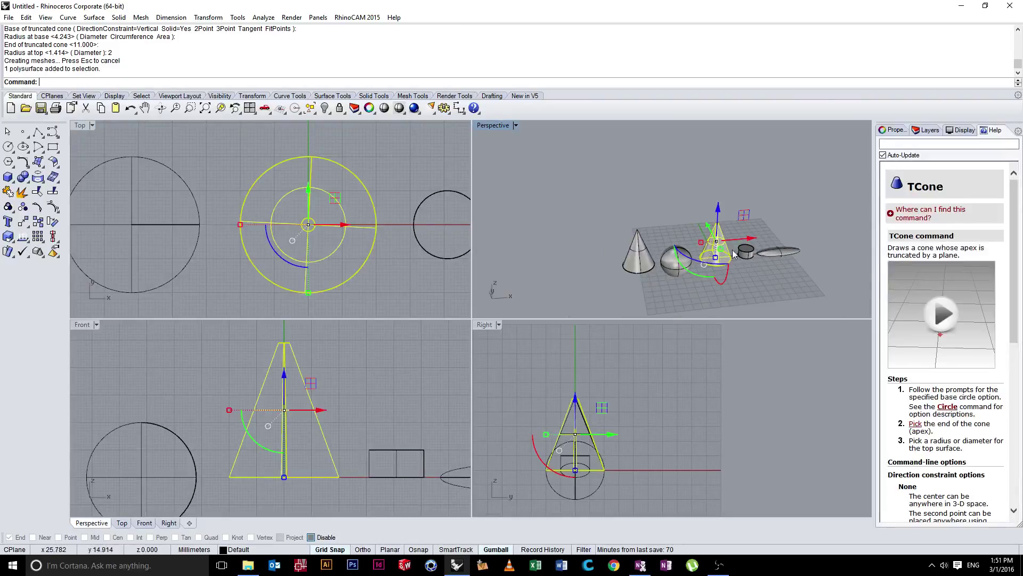
pyautogui.moveTo(751, 240); pyautogui.dragTo(629, 254)
pyautogui.click(515, 181)
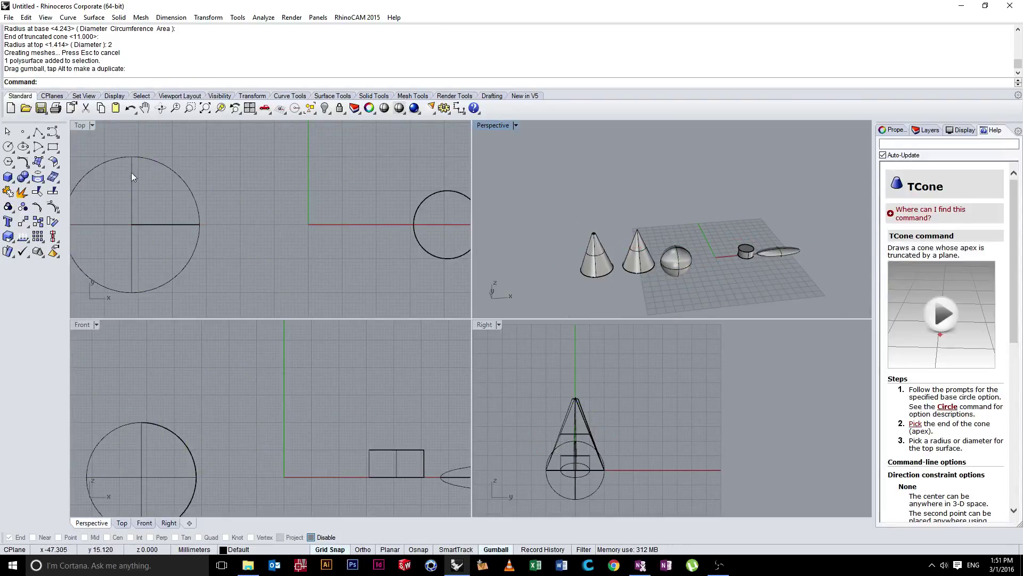
pyautogui.click(15, 184)
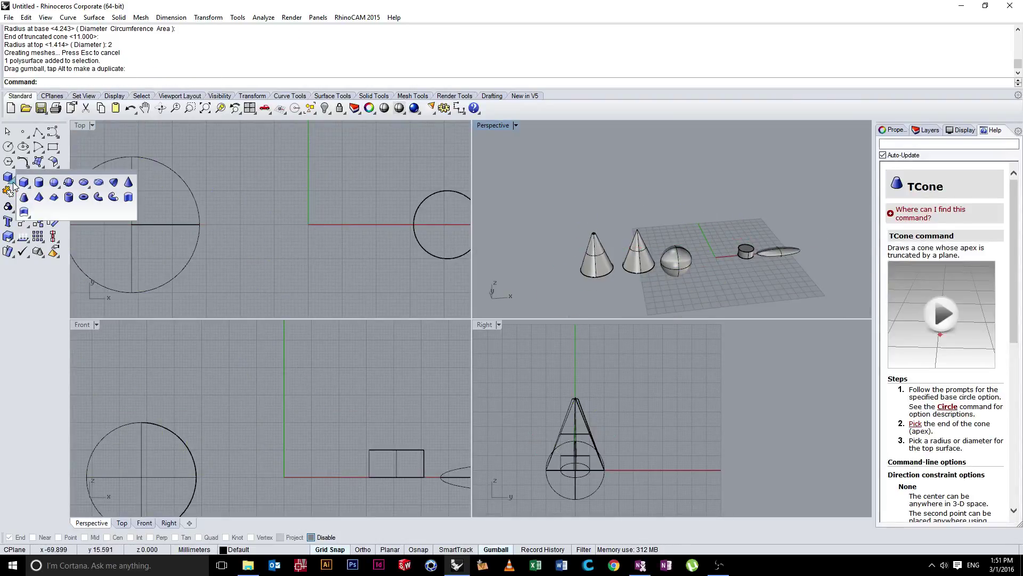
# - Build an 8-sided star pyramid centred at the origin, picking corner, second radius and apex
pyautogui.click(38, 198)
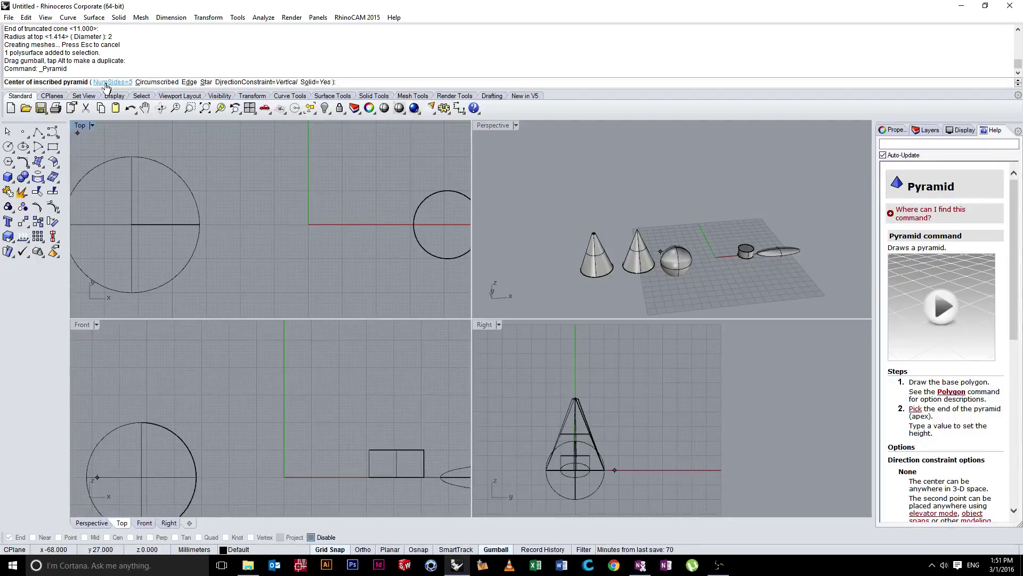
pyautogui.click(112, 82)
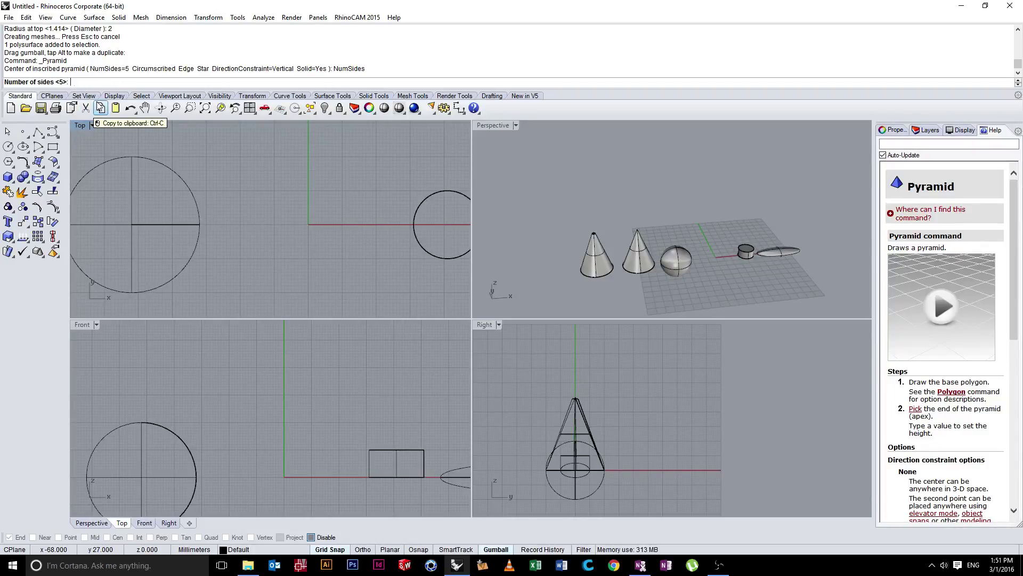
pyautogui.press('Return')
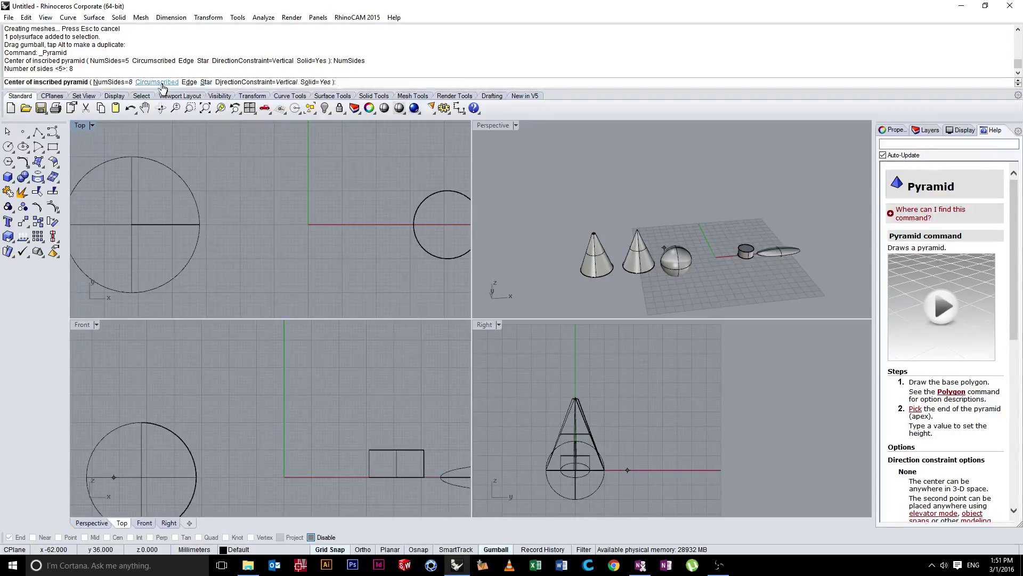
pyautogui.click(206, 83)
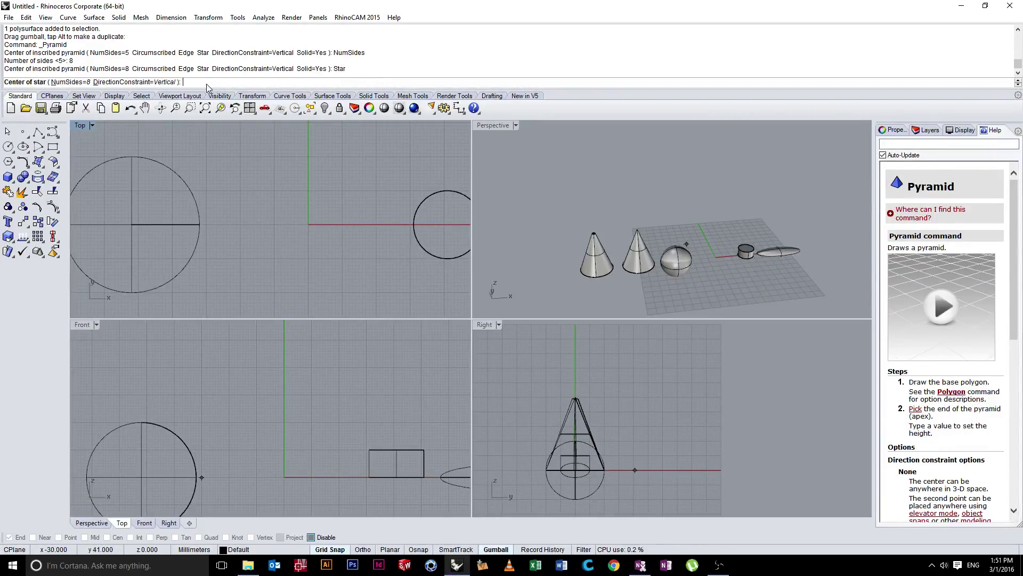
pyautogui.click(308, 224)
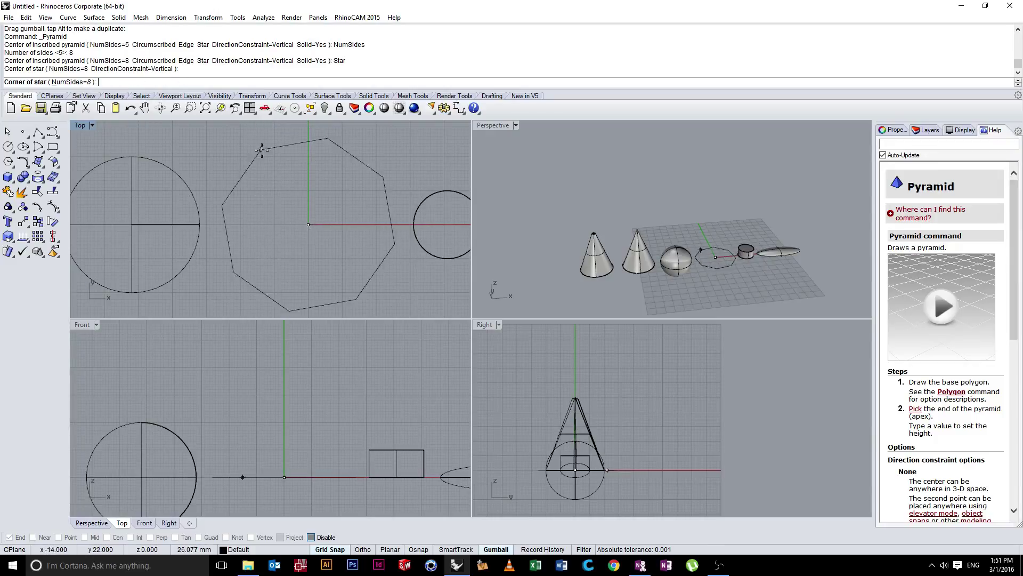
pyautogui.click(308, 158)
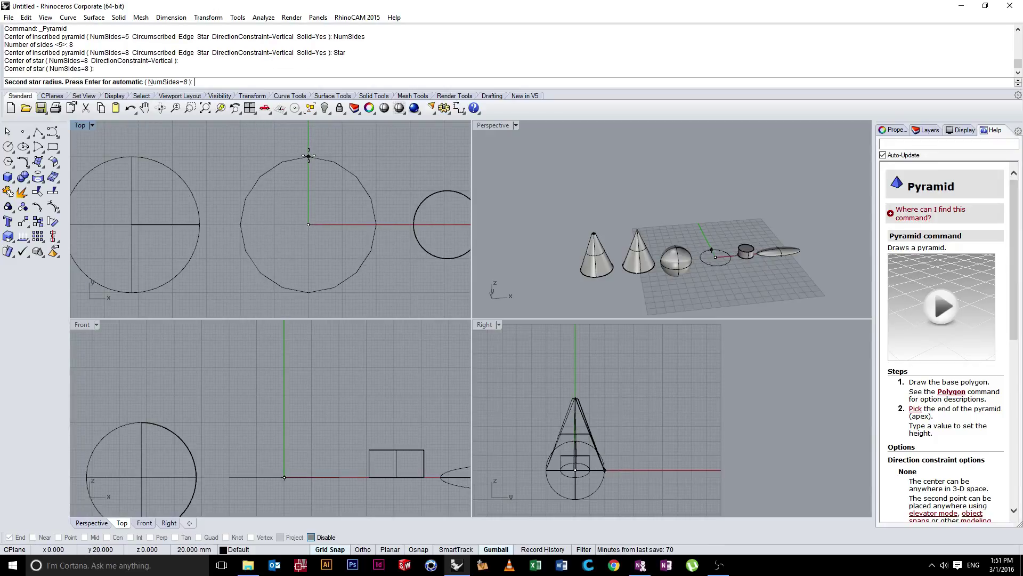
pyautogui.click(316, 186)
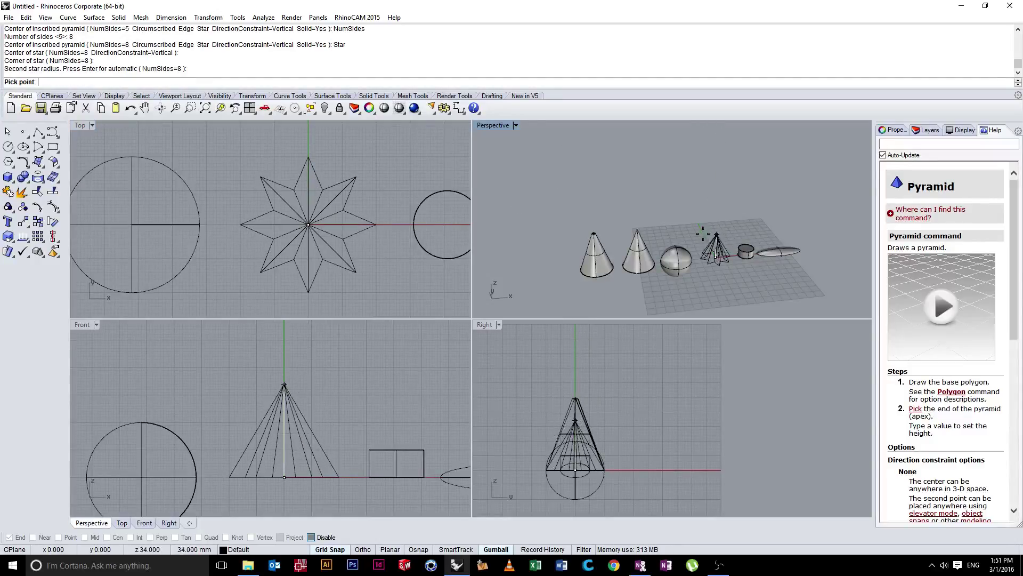
pyautogui.click(284, 339)
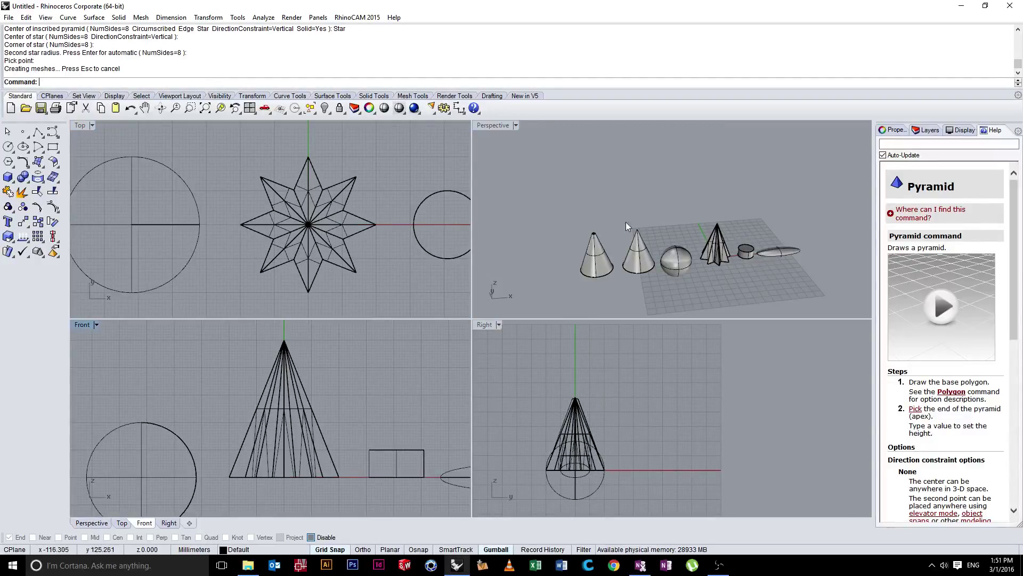
# - Select the star pyramid and drag it back and upward with the gumball
pyautogui.moveTo(626, 226); pyautogui.dragTo(703, 256, button='right')
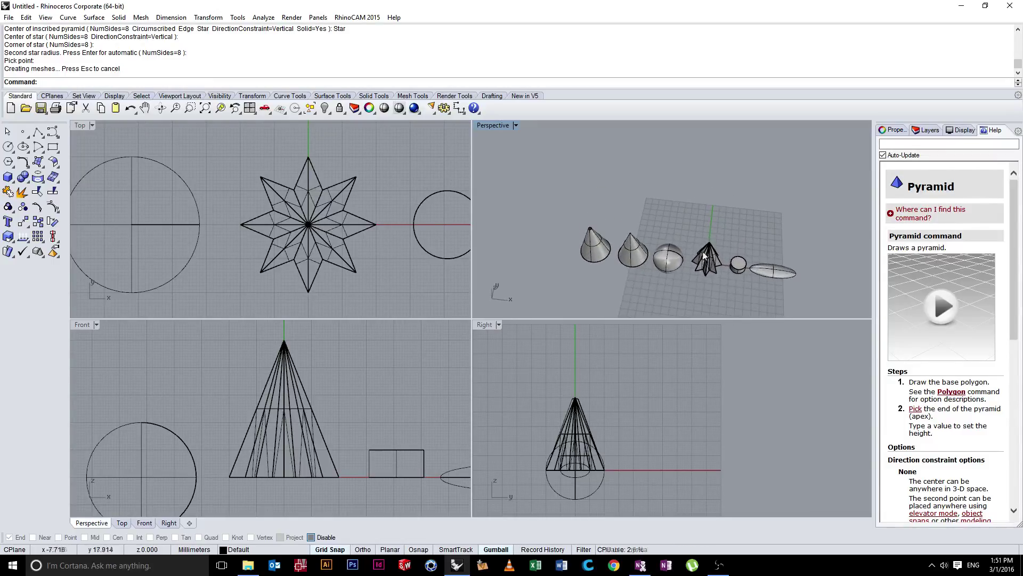
pyautogui.click(703, 255)
pyautogui.moveTo(704, 256); pyautogui.dragTo(695, 194)
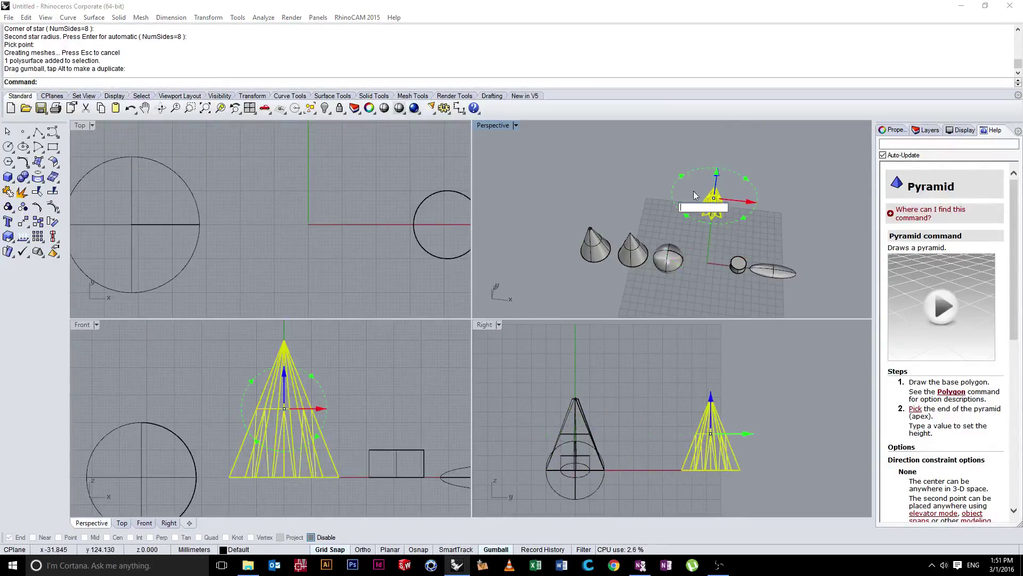
# - Undo the star pyramid's last move and slide it left along X to the row's end
pyautogui.click(658, 180)
pyautogui.hotkey('ctrl', 'z')
pyautogui.moveTo(741, 256); pyautogui.dragTo(573, 251)
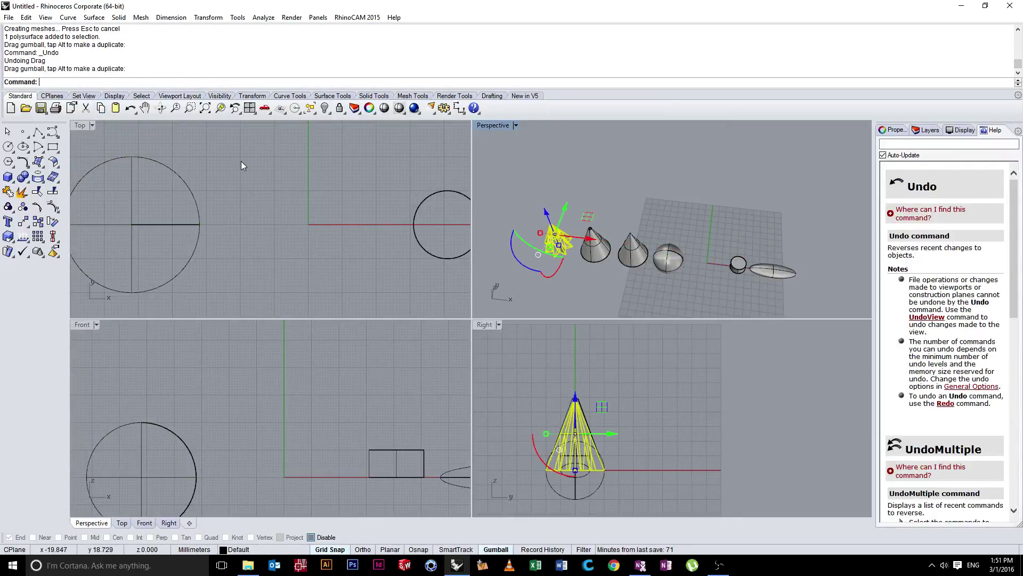
pyautogui.click(251, 159)
pyautogui.press('Return')
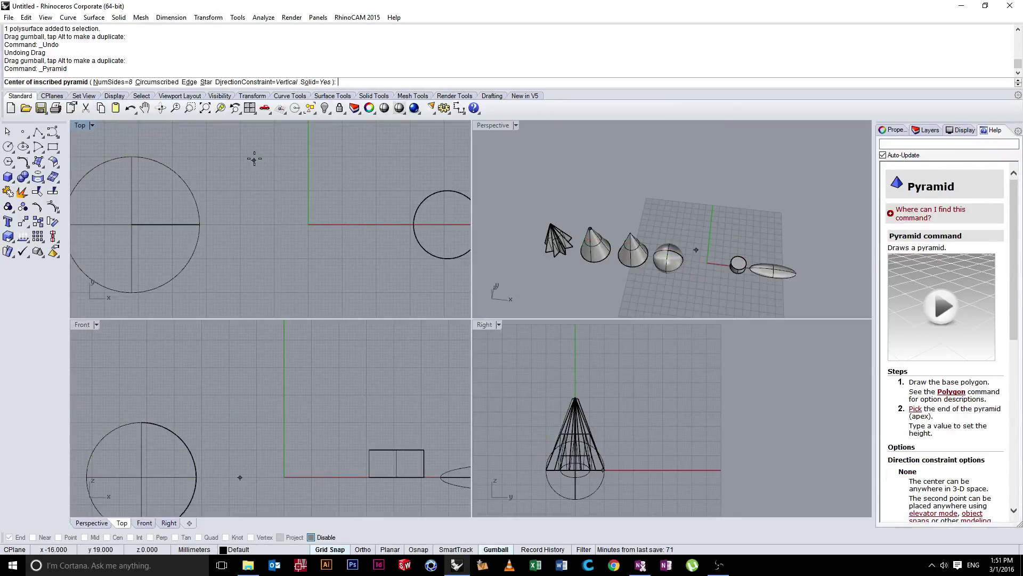
# - Abandon the star-based attempt and restart Pyramid with 6 base sides
pyautogui.click(206, 82)
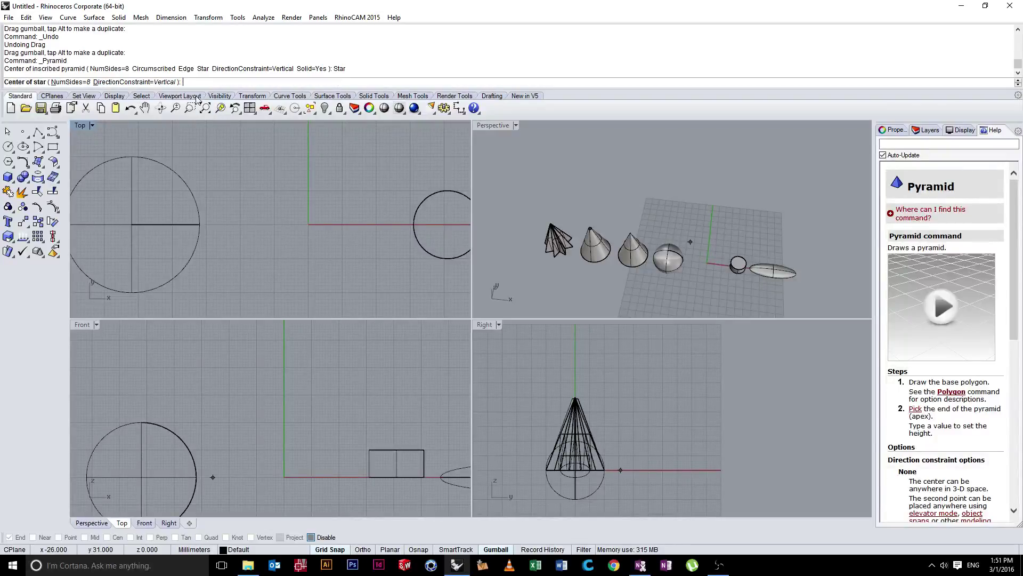
pyautogui.click(308, 224)
pyautogui.click(308, 157)
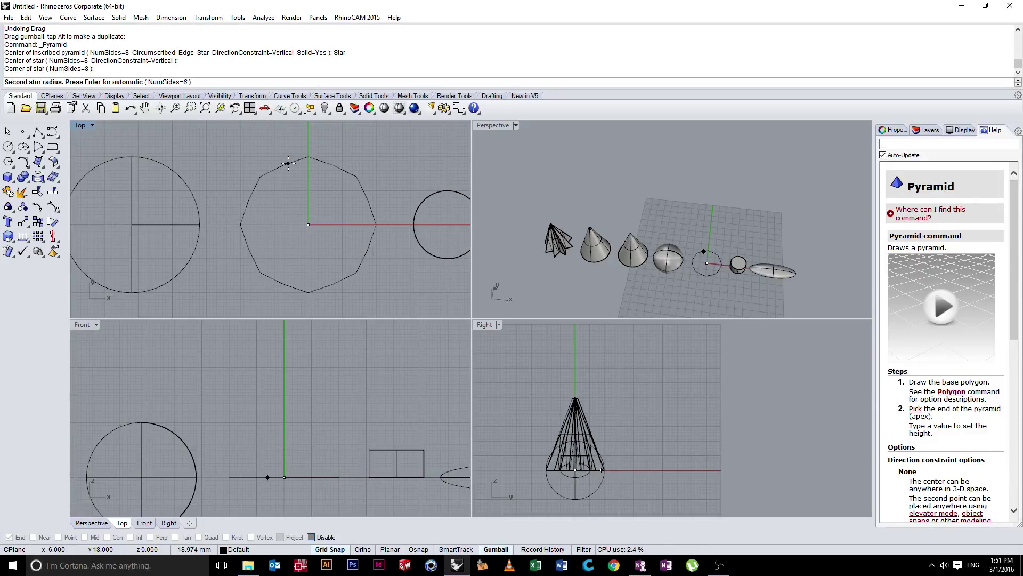
pyautogui.press('Escape')
pyautogui.press('Return')
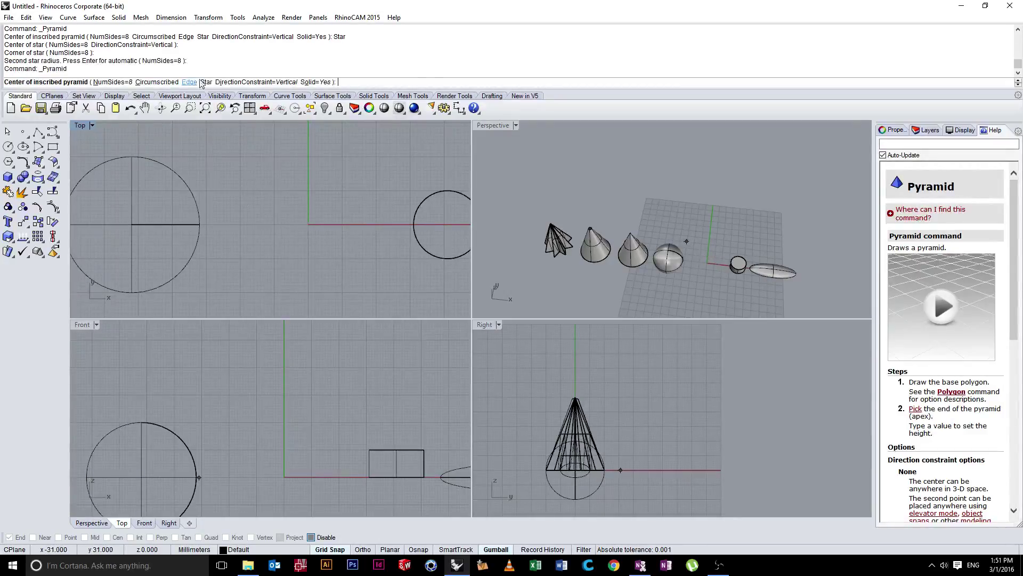
pyautogui.click(120, 83)
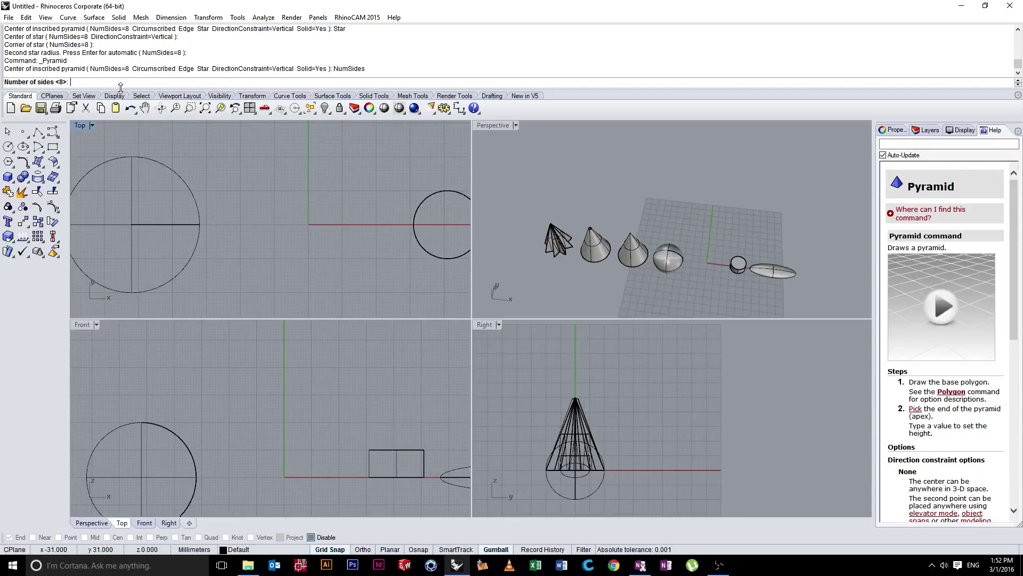
pyautogui.write('6')
pyautogui.press('Return')
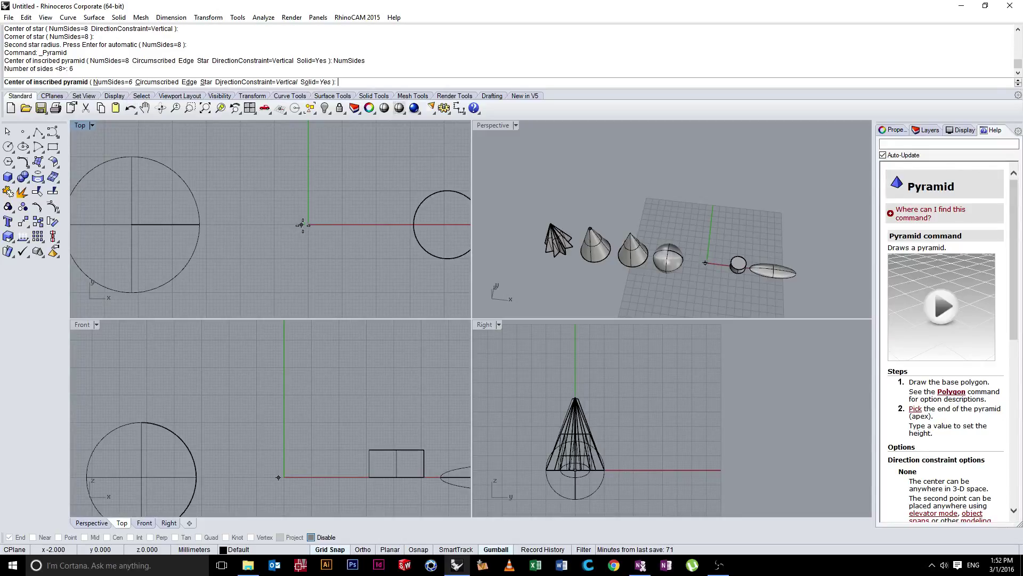
pyautogui.click(114, 83)
pyautogui.write('6')
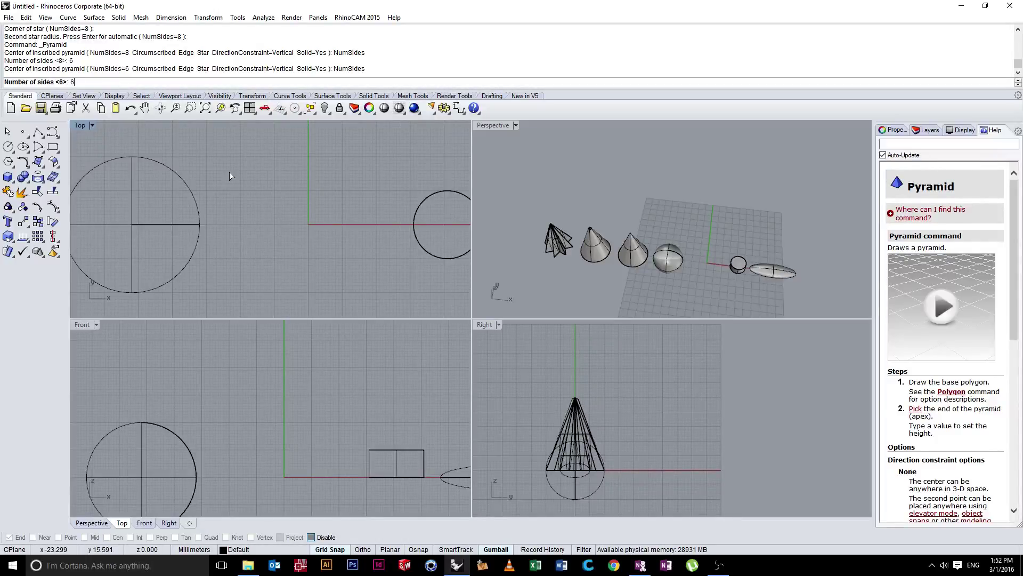
pyautogui.press('Return')
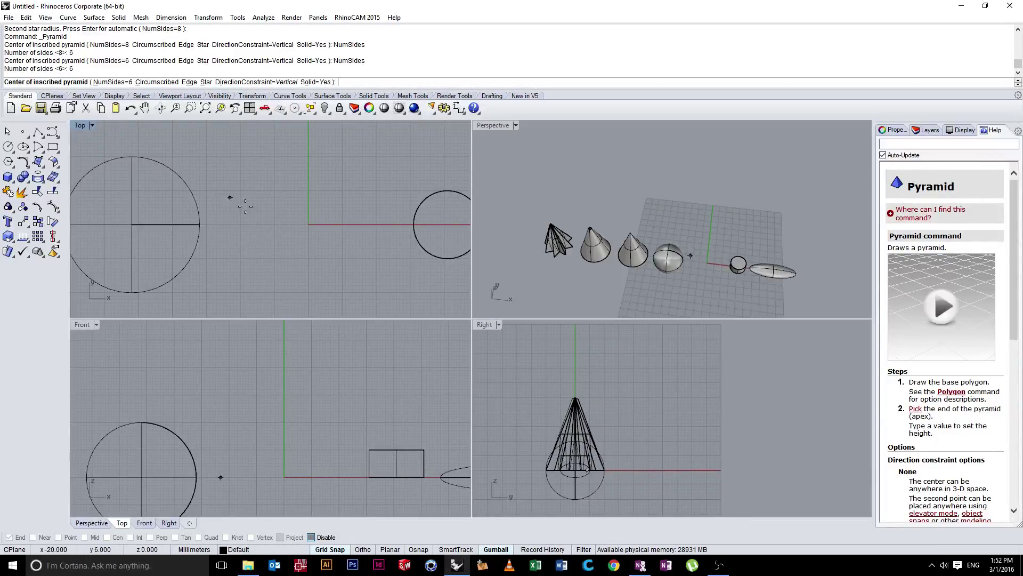
# - Build the six-sided pyramid at the origin and move it to the far left of the row
pyautogui.click(309, 224)
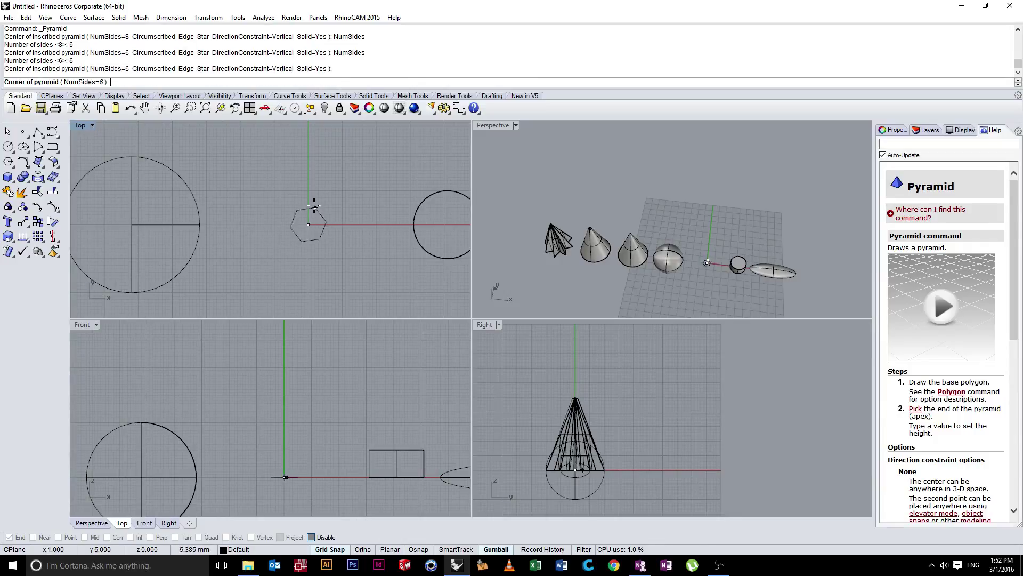
pyautogui.click(308, 156)
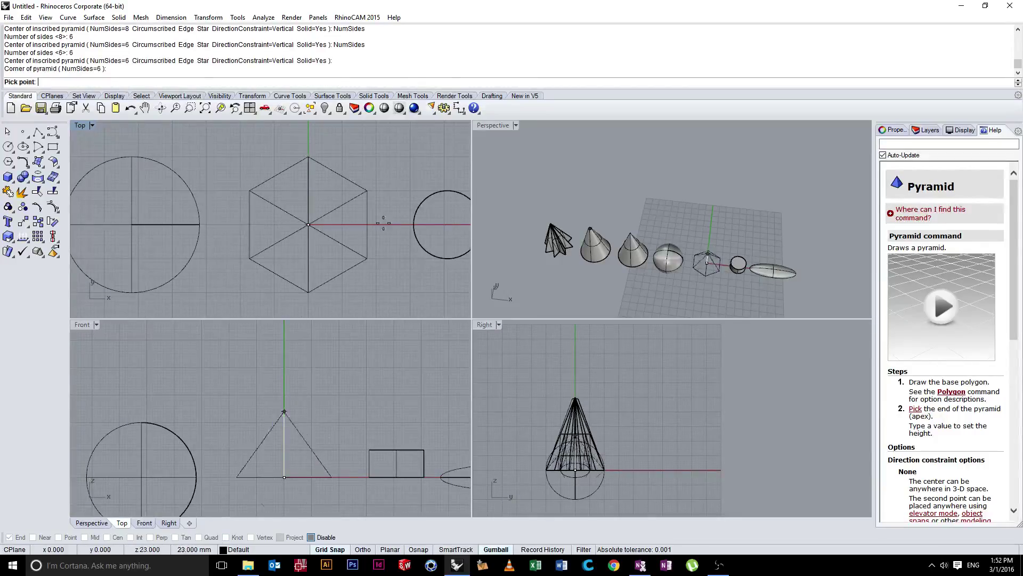
pyautogui.click(708, 246)
pyautogui.moveTo(709, 246); pyautogui.dragTo(715, 264, button='right')
pyautogui.click(714, 264)
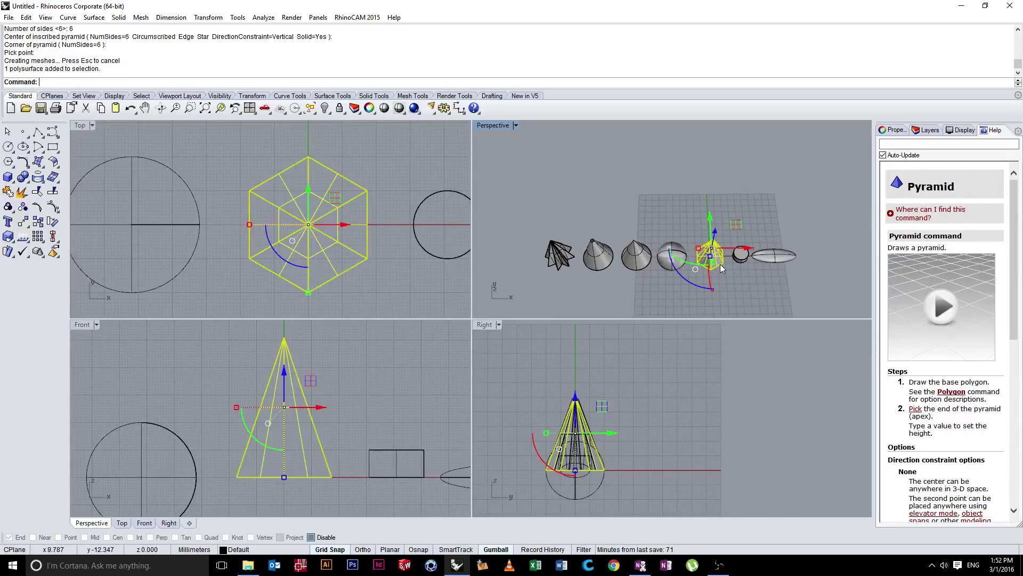
pyautogui.moveTo(722, 268); pyautogui.dragTo(532, 266)
pyautogui.press('Escape')
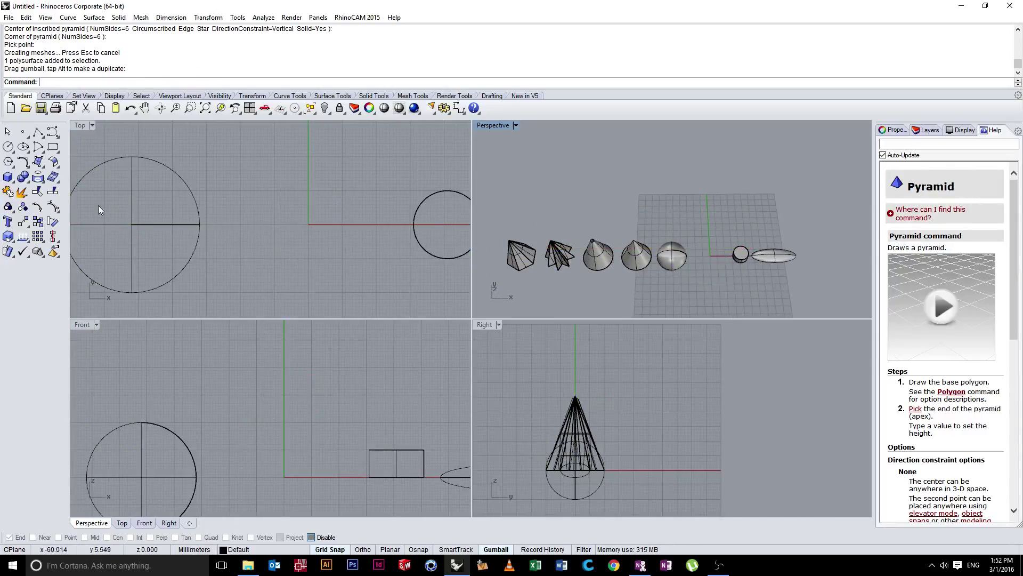
# - Create a hollow tube at the origin, setting outer radius, wall thickness and height
pyautogui.click(13, 182)
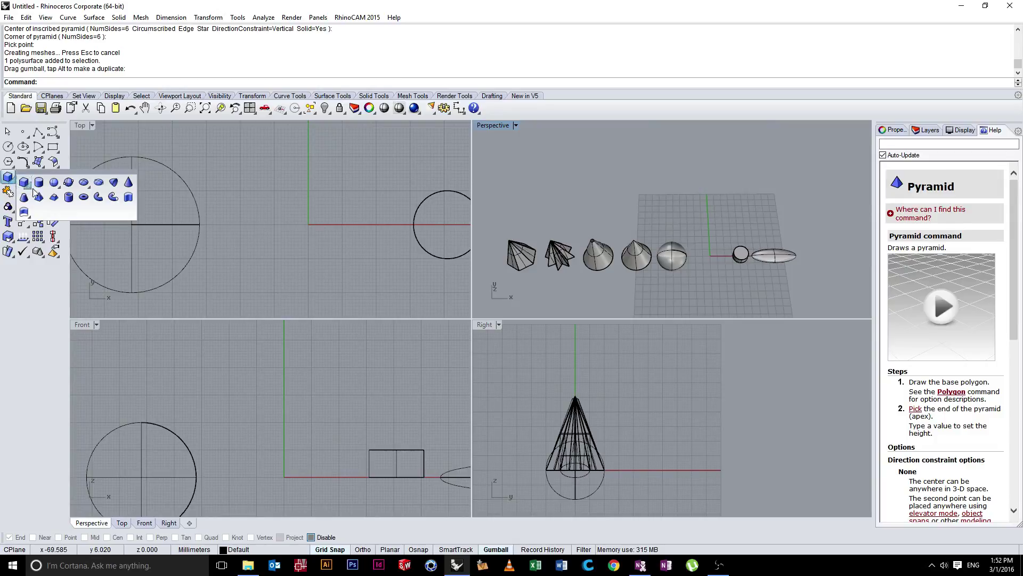
pyautogui.click(68, 198)
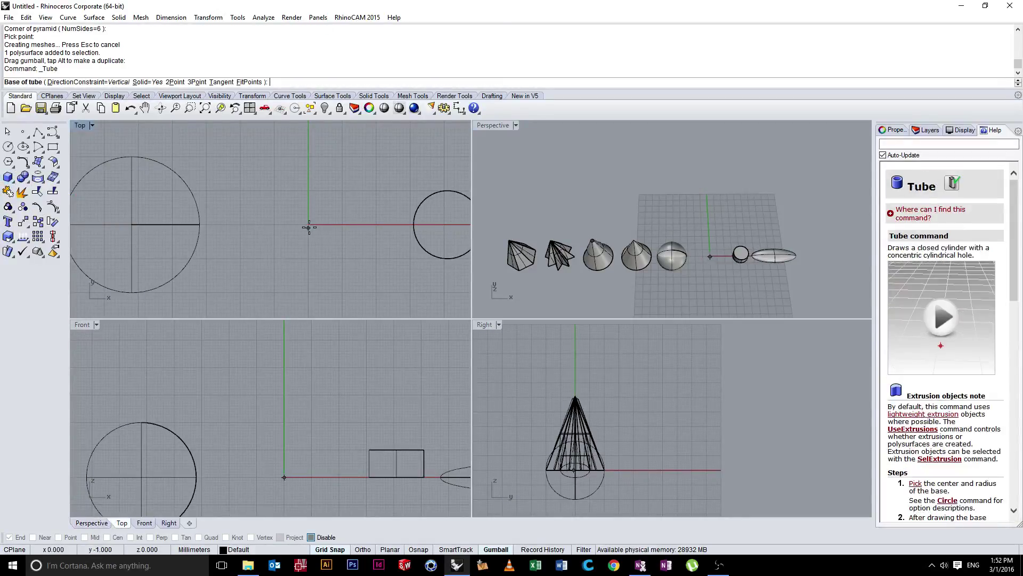
pyautogui.click(308, 225)
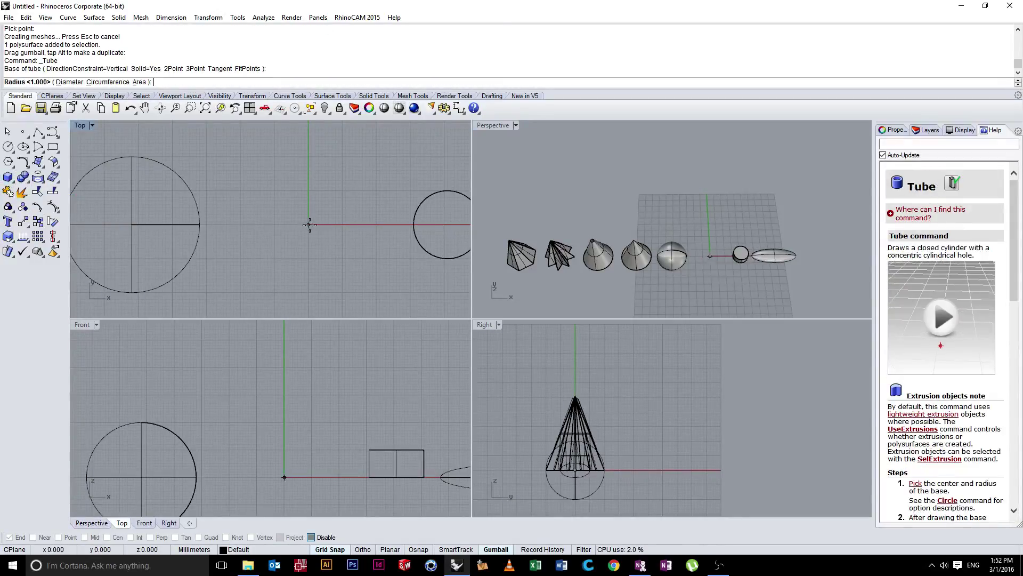
pyautogui.click(343, 156)
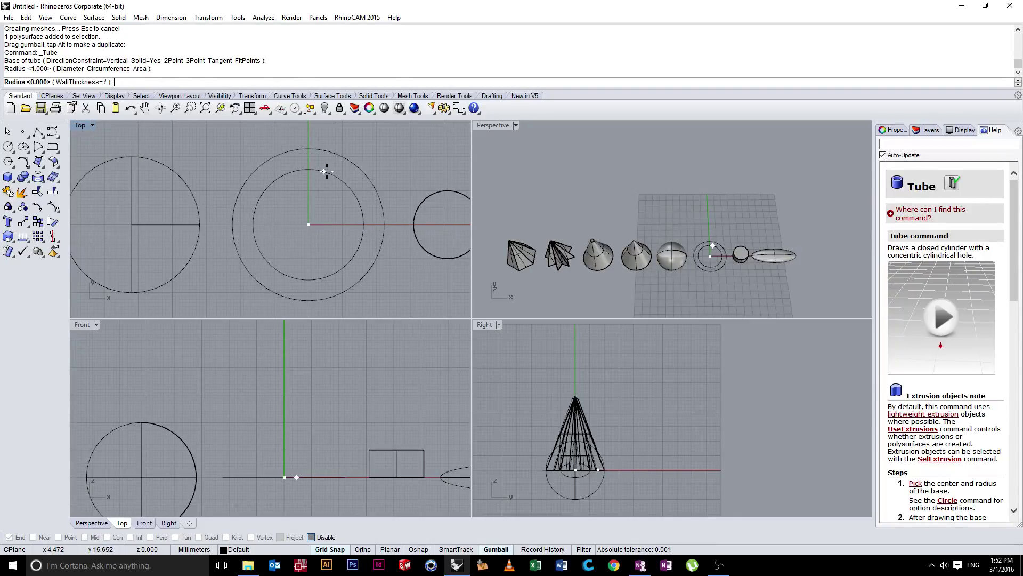
pyautogui.click(337, 165)
pyautogui.click(662, 206)
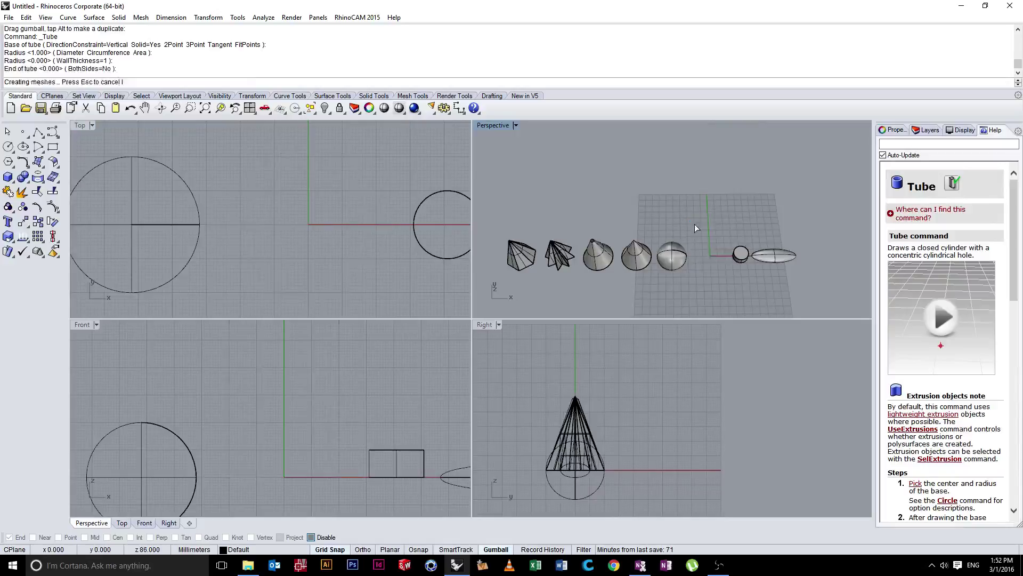
# - Move the tube to the left end of the row of solids
pyautogui.moveTo(695, 224); pyautogui.dragTo(506, 237, button='right')
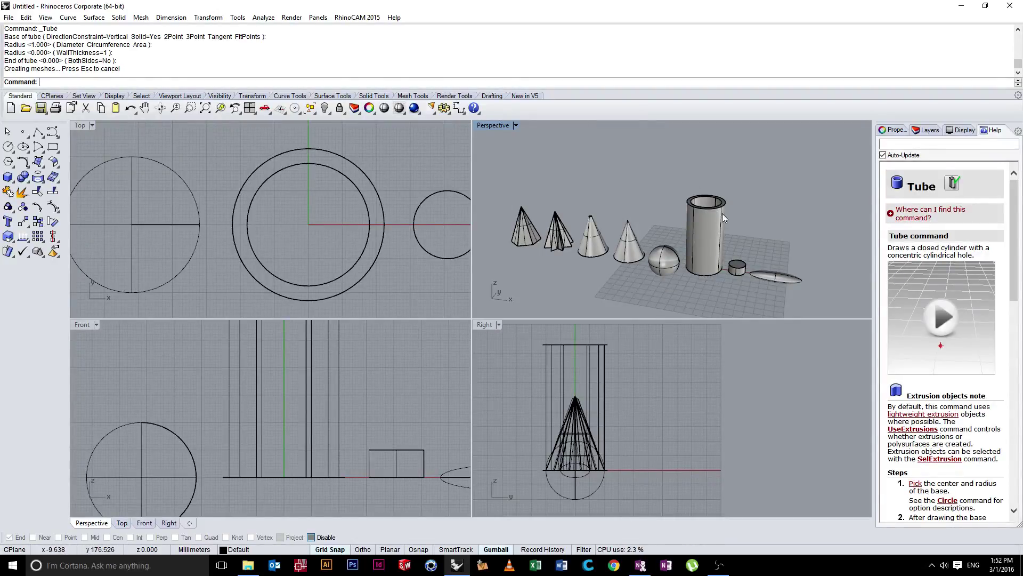
pyautogui.moveTo(722, 214); pyautogui.dragTo(714, 256, button='right')
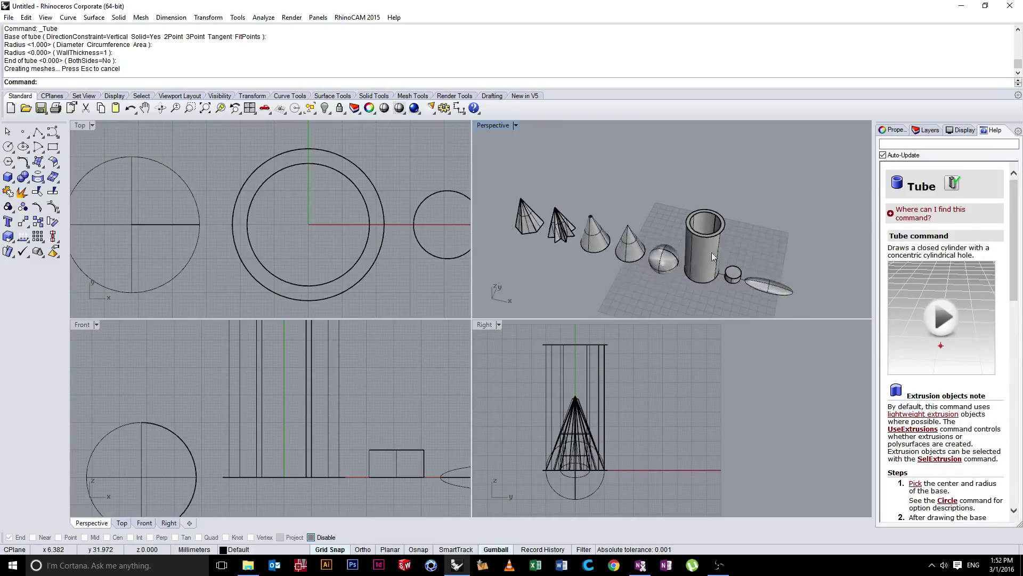
pyautogui.click(713, 256)
pyautogui.moveTo(713, 257); pyautogui.dragTo(510, 228)
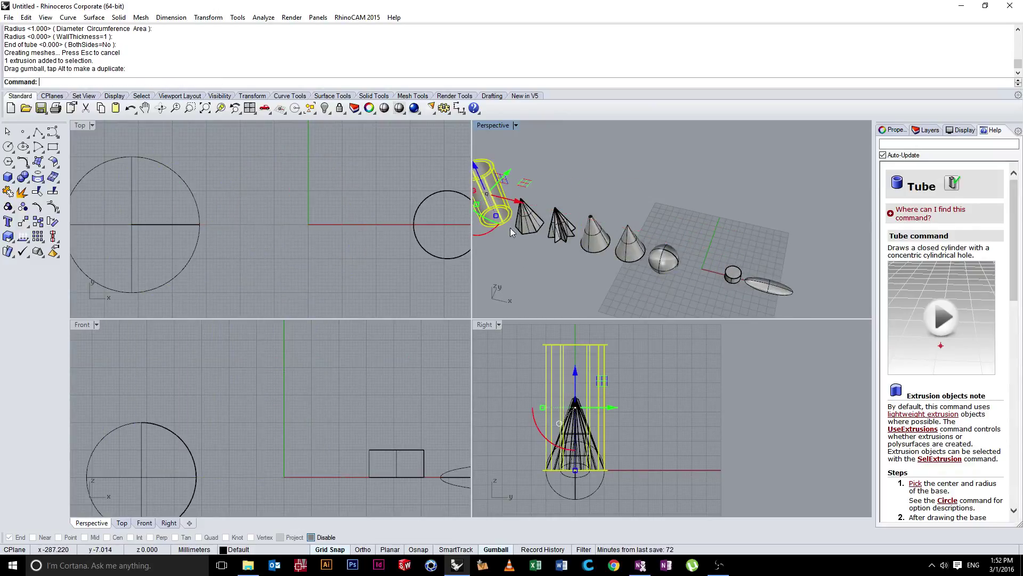
pyautogui.click(545, 263)
# - Raise the sphere higher along the vertical Z axis
pyautogui.moveTo(544, 264); pyautogui.dragTo(597, 186, button='right')
pyautogui.click(681, 262)
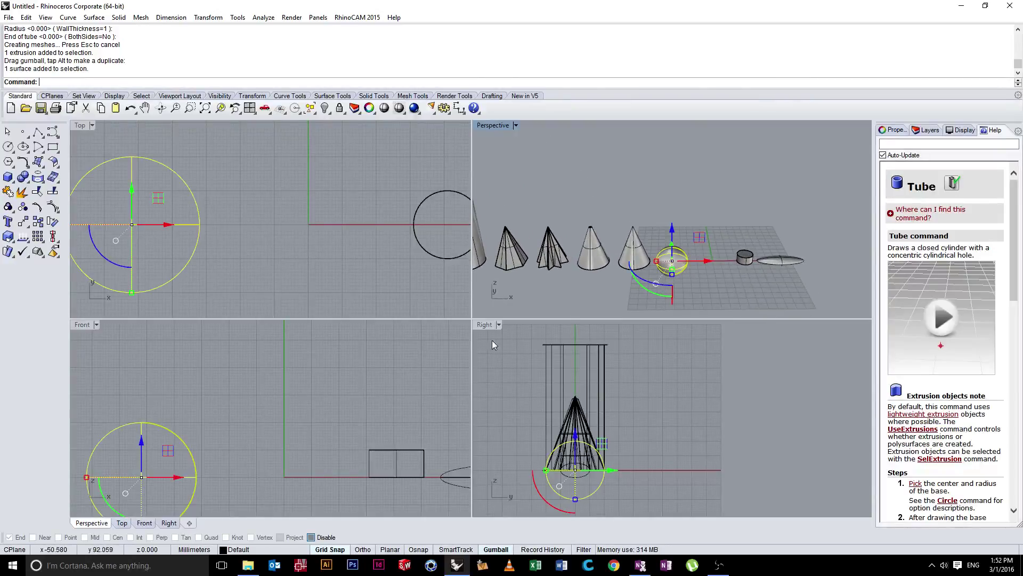
pyautogui.moveTo(575, 443); pyautogui.dragTo(574, 407)
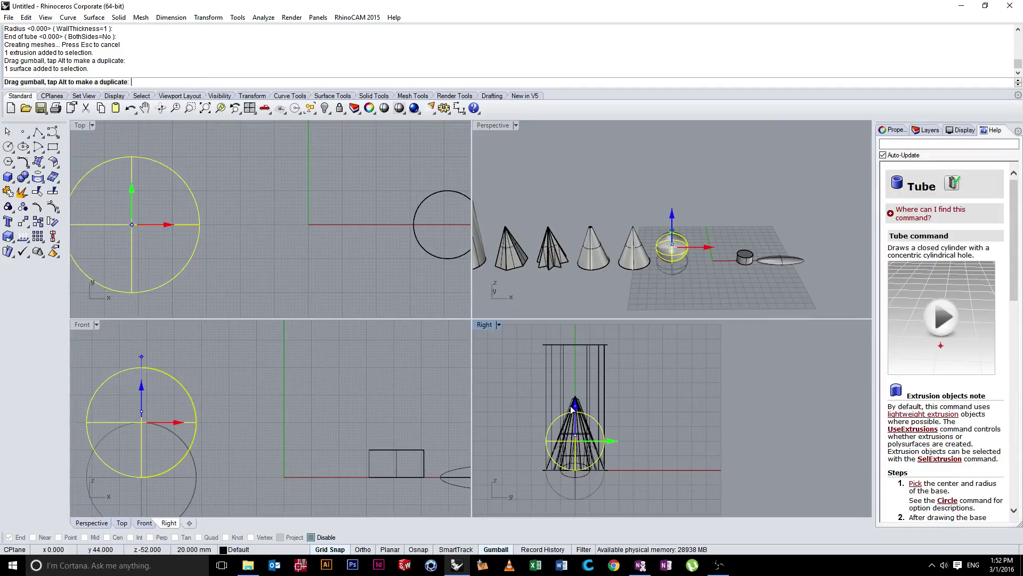
pyautogui.click(645, 313)
pyautogui.moveTo(645, 313); pyautogui.dragTo(583, 286, button='right')
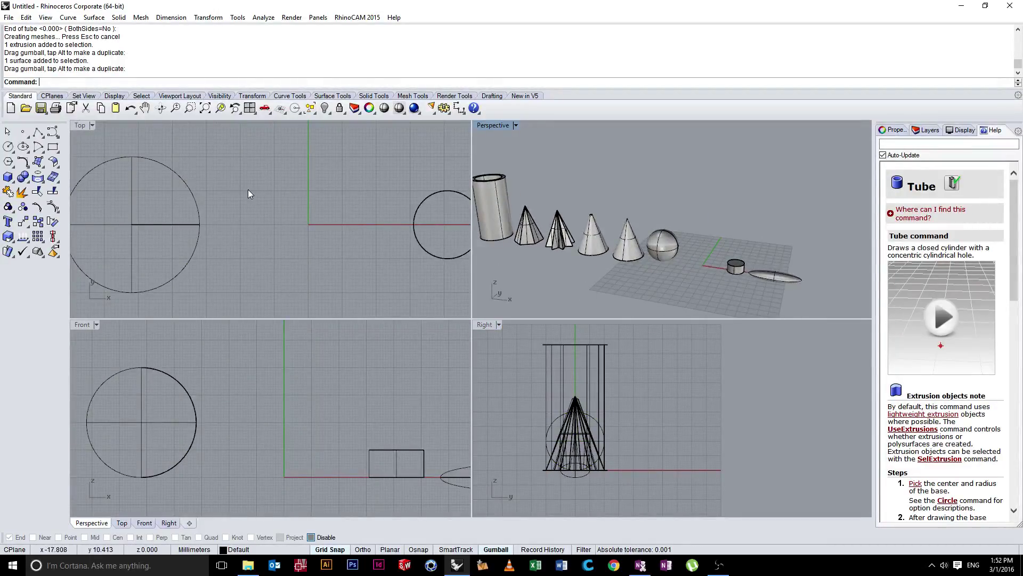
pyautogui.moveTo(661, 165); pyautogui.dragTo(529, 173, button='right')
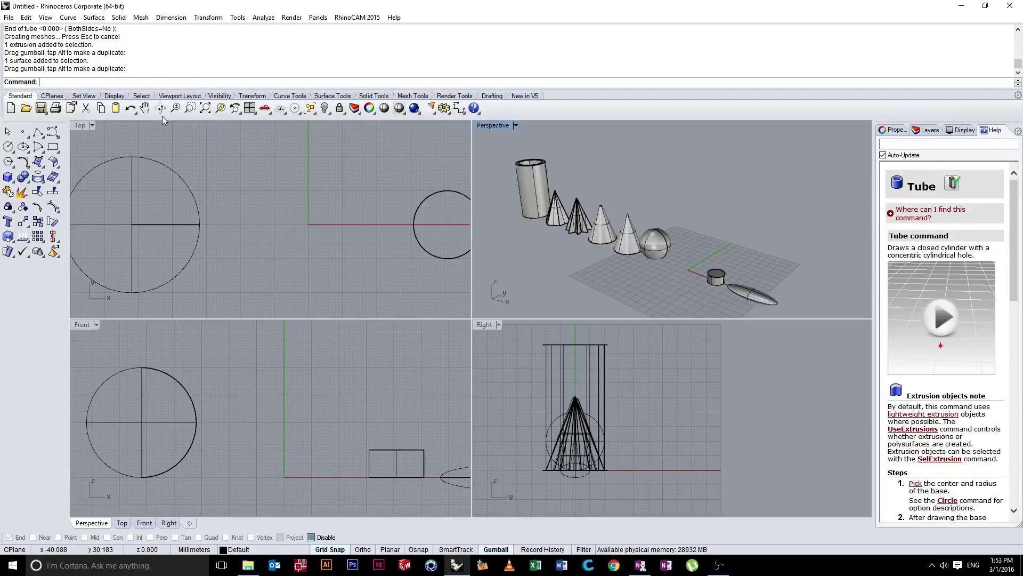
# - Create a torus at the origin with radius 14 and tube radius 3
pyautogui.click(11, 180)
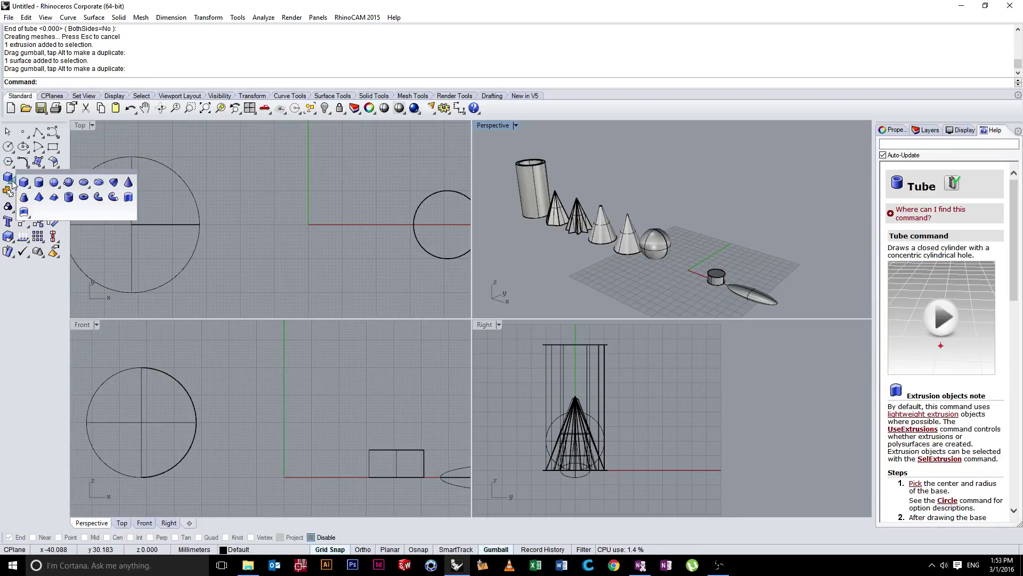
pyautogui.click(84, 198)
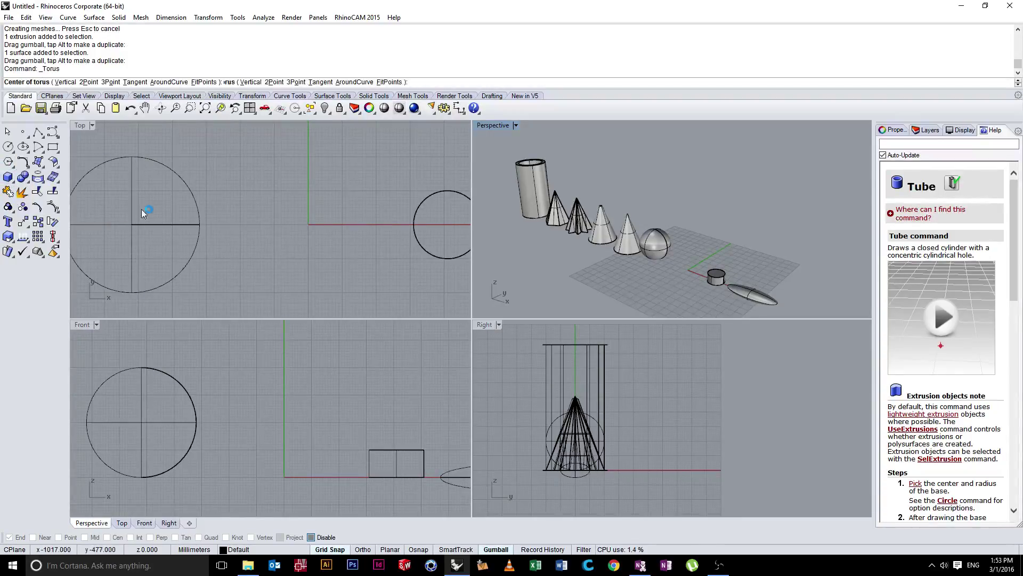
pyautogui.click(309, 223)
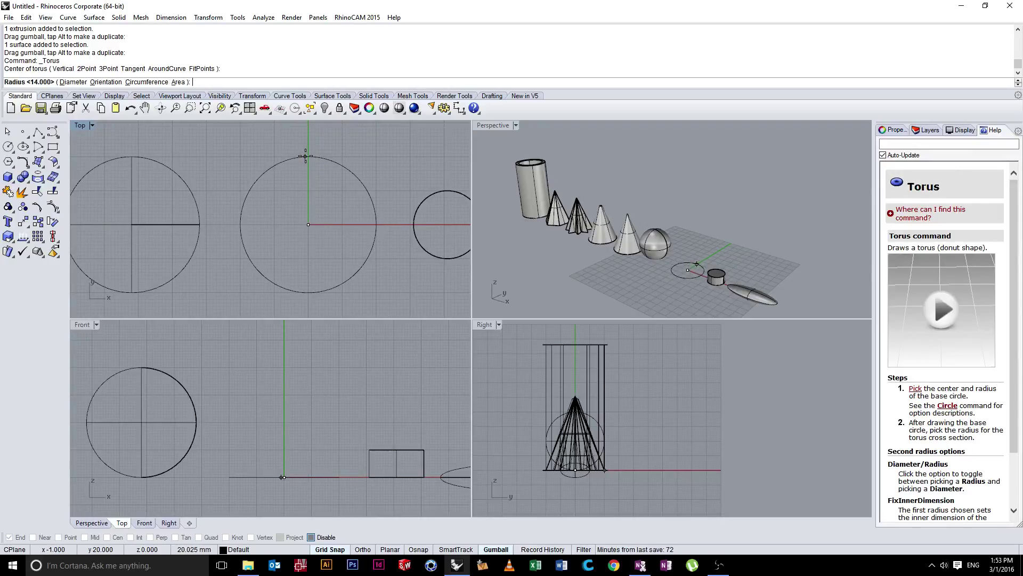
pyautogui.click(308, 156)
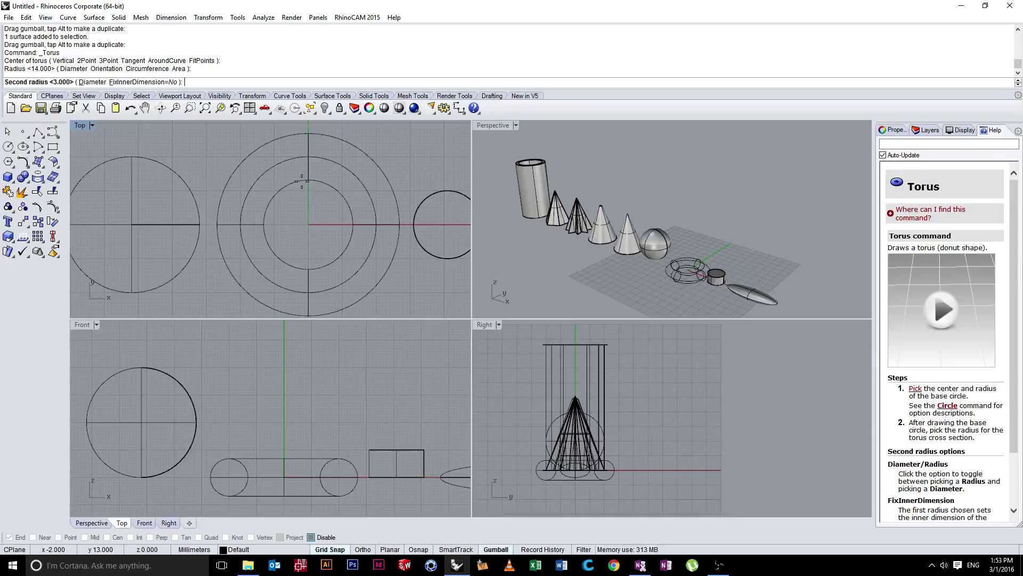
pyautogui.click(301, 182)
# - Move the torus right along the X axis to the end of the row
pyautogui.moveTo(570, 218); pyautogui.dragTo(734, 266, button='right')
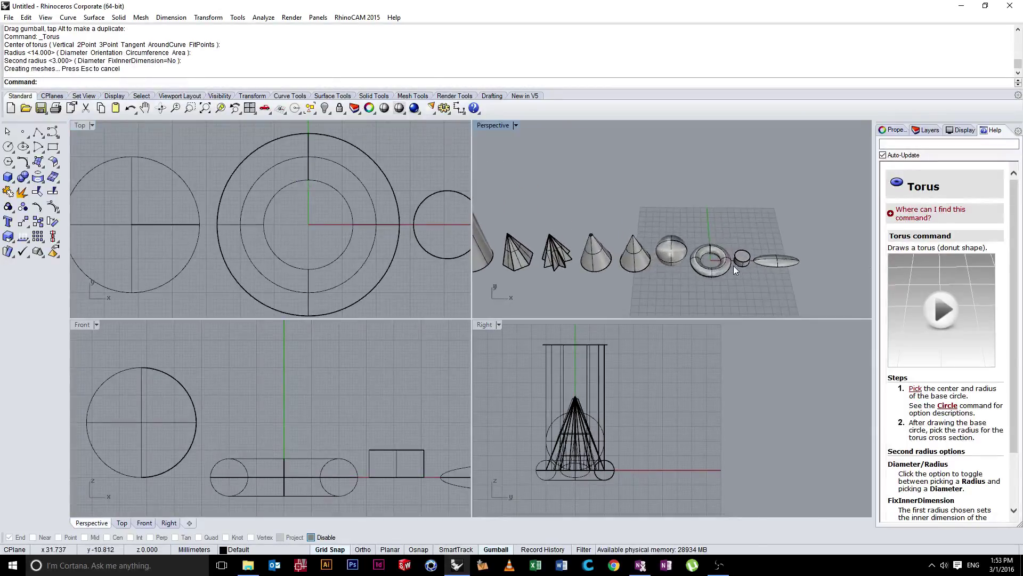
pyautogui.scroll(5, 733, 265)
pyautogui.moveTo(692, 239); pyautogui.dragTo(648, 213, button='right')
pyautogui.scroll(-5, 637, 209)
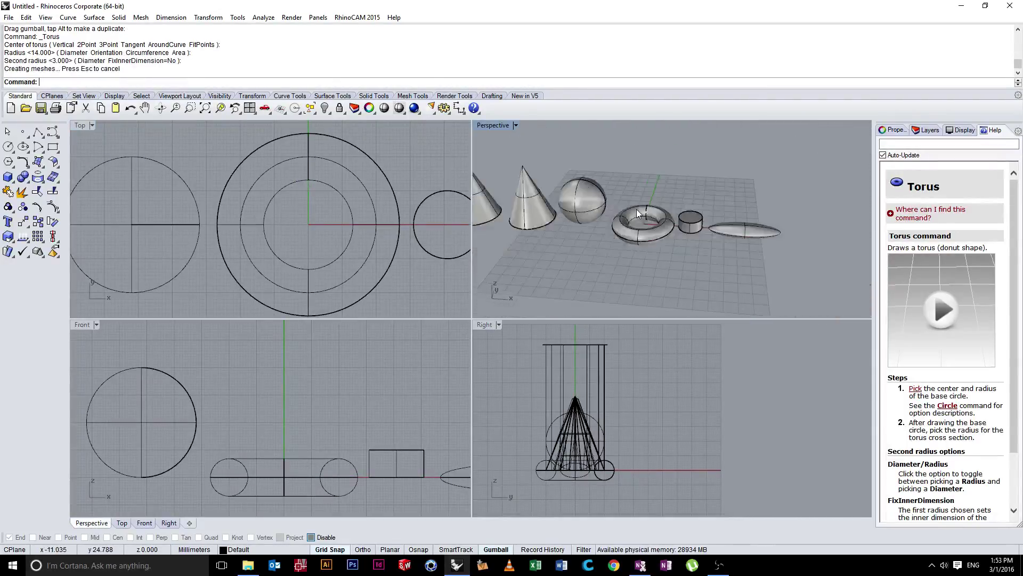
pyautogui.scroll(-3, 636, 209)
pyautogui.click(636, 213)
pyautogui.moveTo(661, 224); pyautogui.dragTo(757, 227)
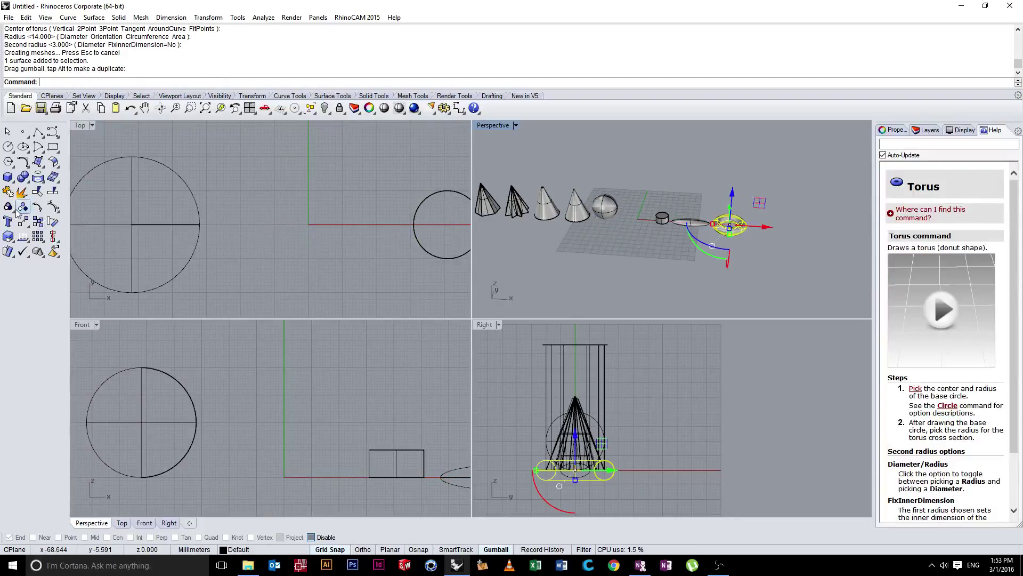
pyautogui.click(12, 180)
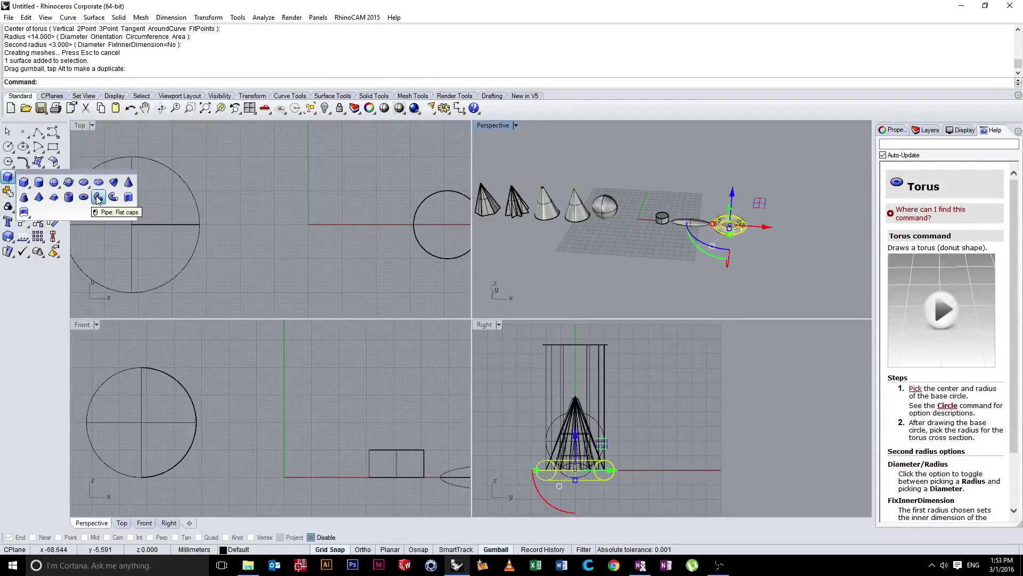
# - Launch Pipe with flat caps and maximize the orbited Perspective viewport
pyautogui.click(99, 198)
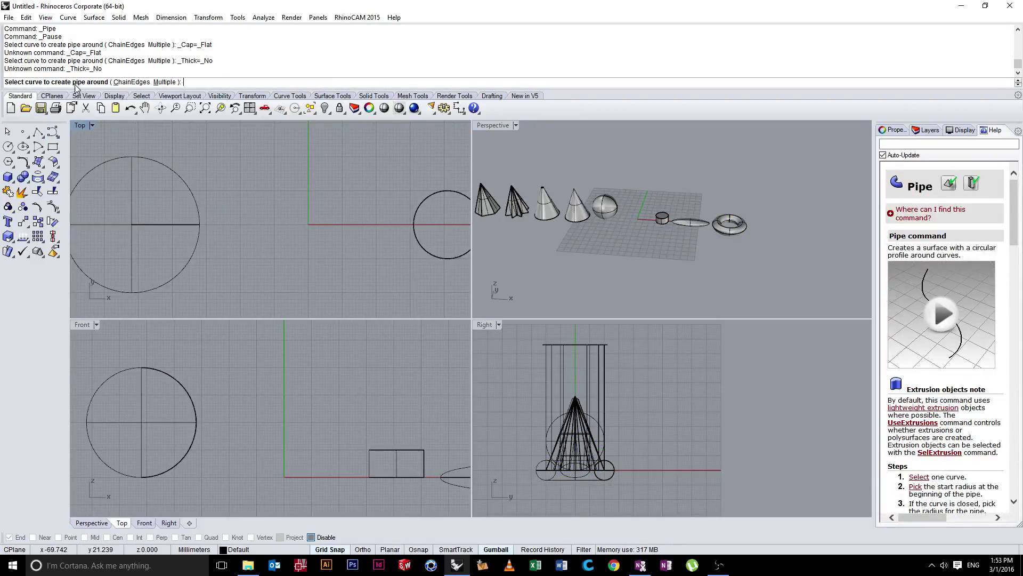
pyautogui.click(8, 176)
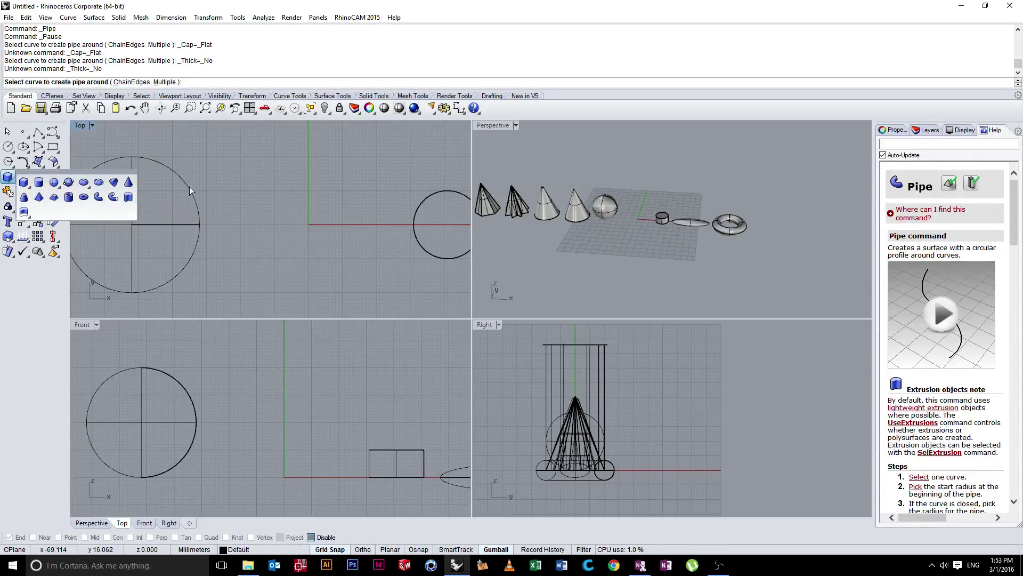
pyautogui.moveTo(656, 206); pyautogui.dragTo(482, 134, button='right')
pyautogui.doubleClick(494, 126)
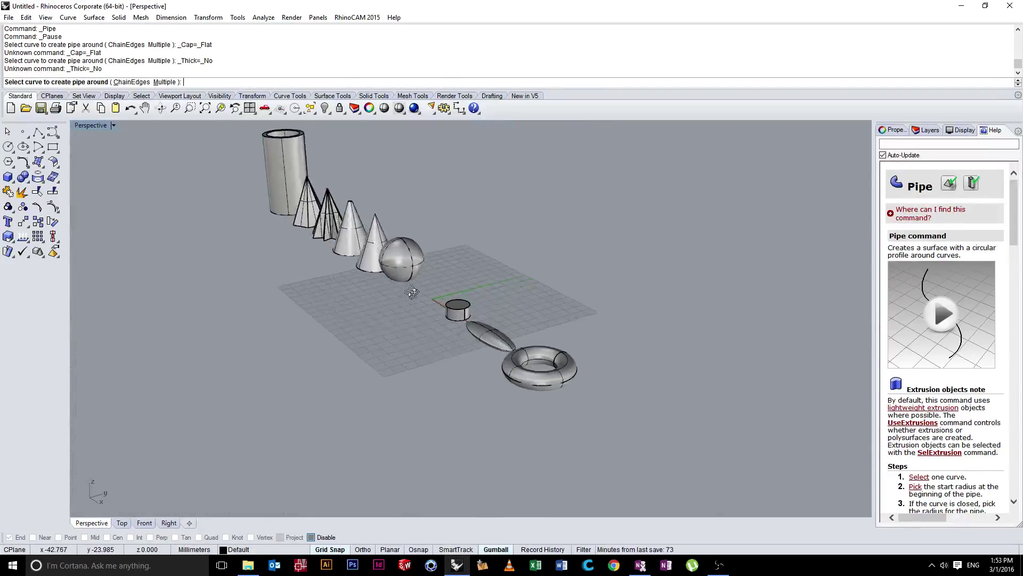
# - Orbit closer, start a pipe along the sphere's curve, then cancel it
pyautogui.moveTo(468, 250); pyautogui.dragTo(465, 298, button='right')
pyautogui.scroll(-3, 465, 299)
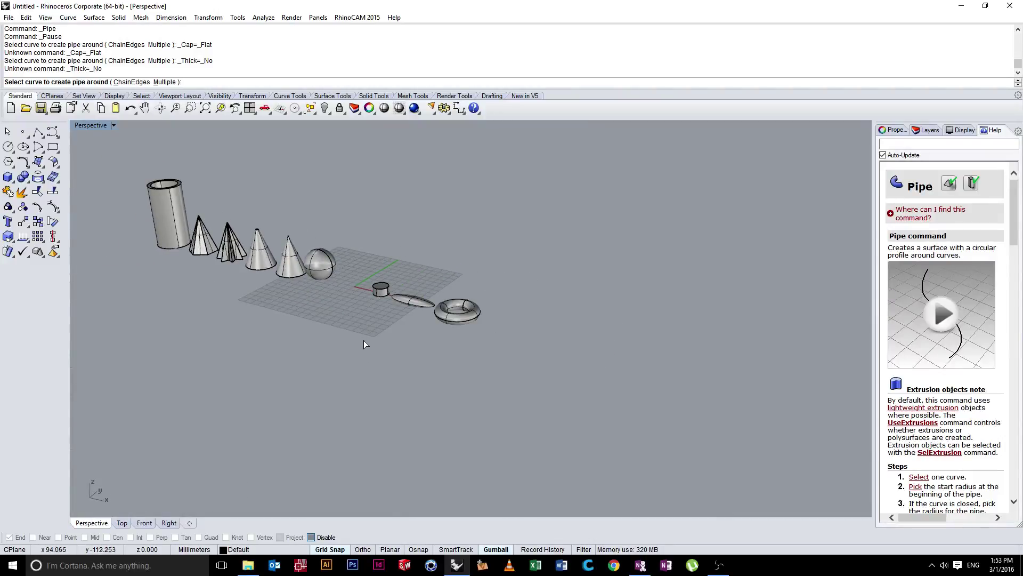
pyautogui.scroll(3, 304, 345)
pyautogui.scroll(-3, 314, 343)
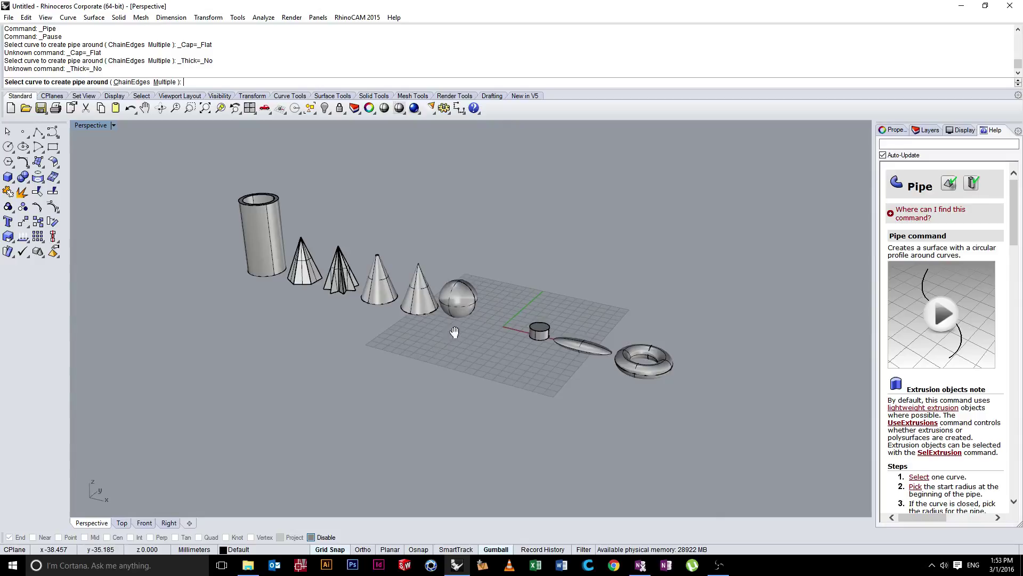
pyautogui.scroll(-2, 491, 318)
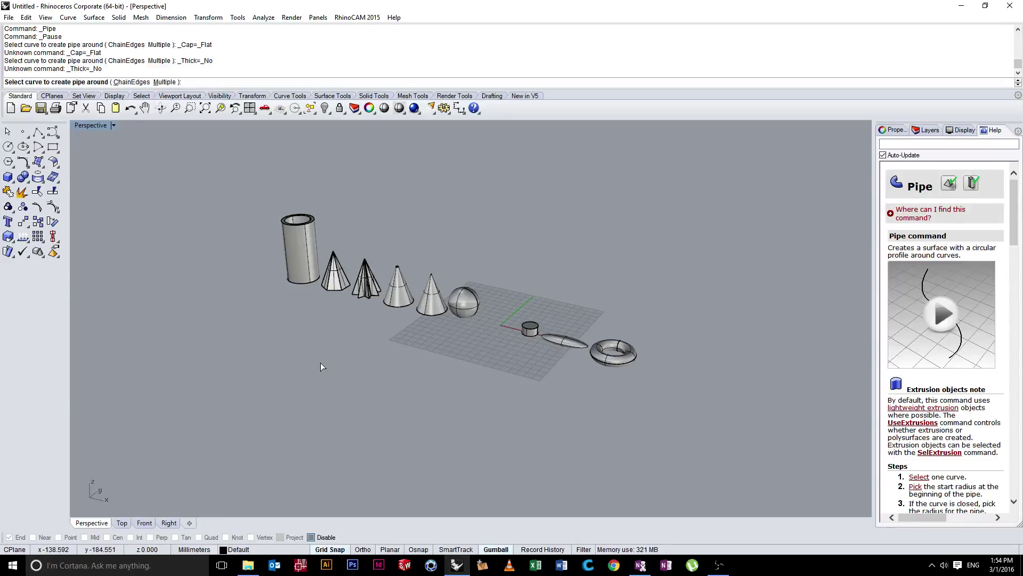
pyautogui.click(478, 295)
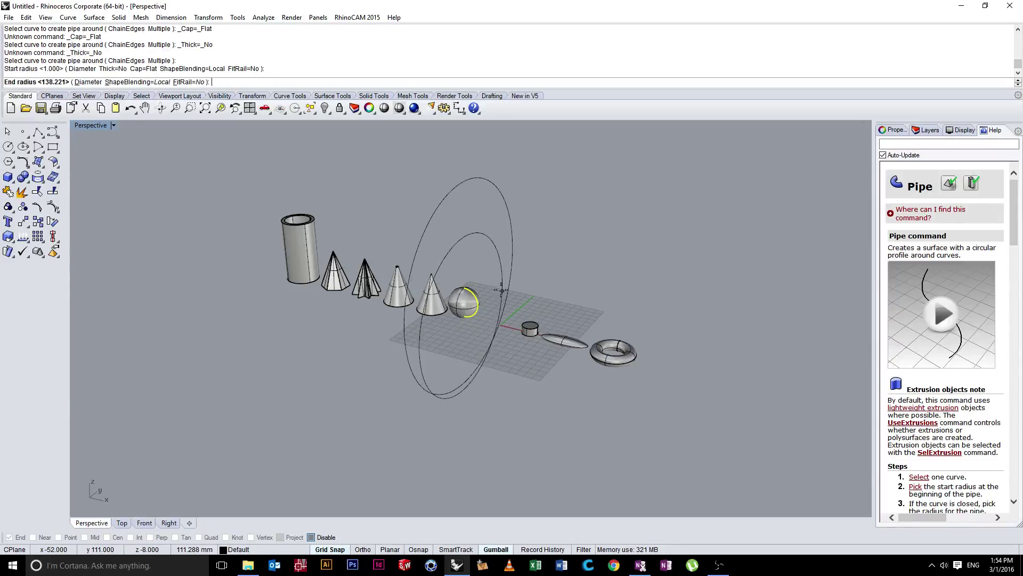
pyautogui.click(491, 290)
pyautogui.press('Escape')
# - Delete the sphere and the cone, then undo to restore both
pyautogui.click(461, 306)
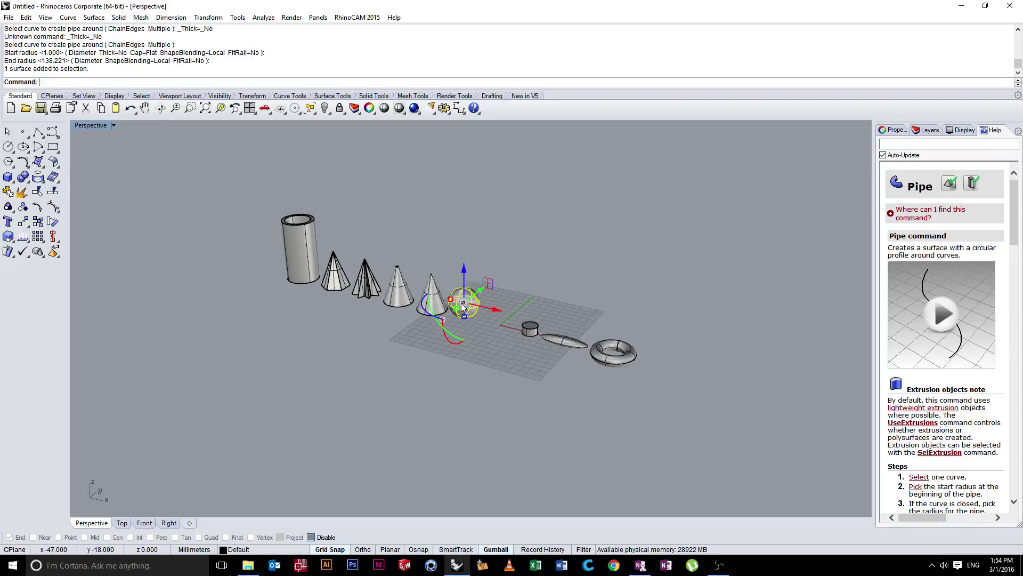
pyautogui.press('Delete')
pyautogui.click(432, 298)
pyautogui.press('Delete')
pyautogui.hotkey('ctrl', 'z')
pyautogui.hotkey('ctrl', 'z')
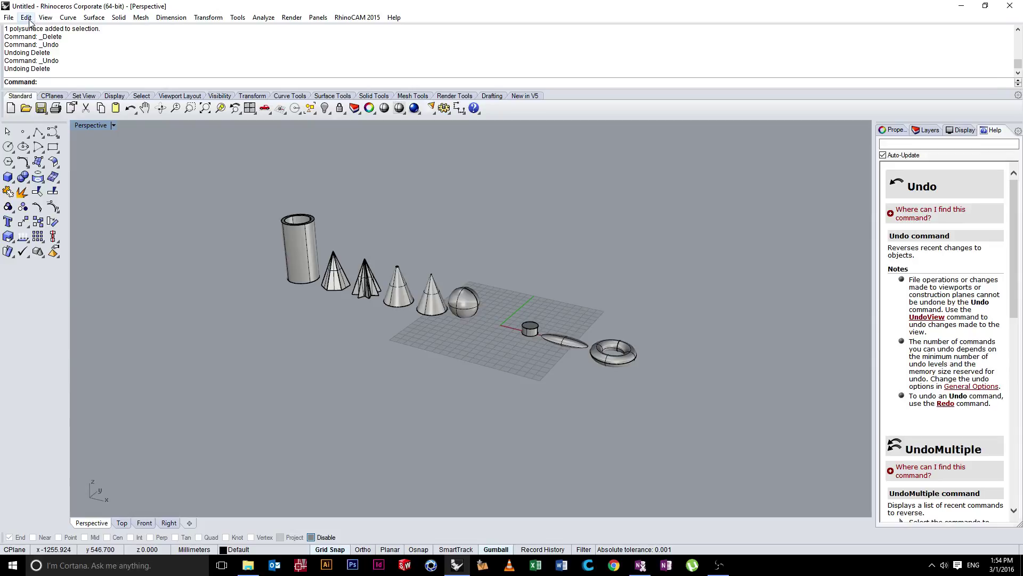
pyautogui.click(26, 18)
pyautogui.moveTo(120, 135)
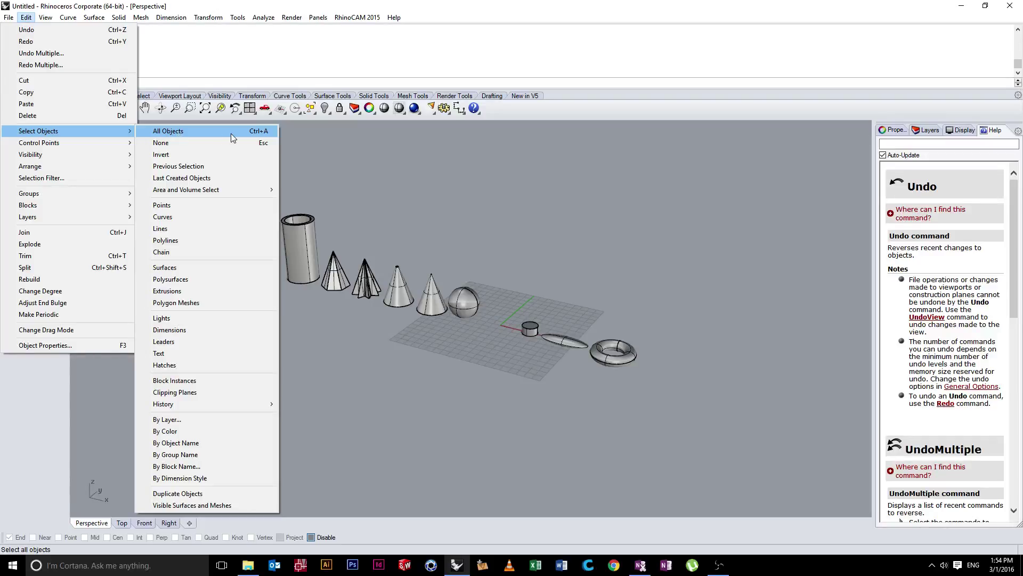
pyautogui.click(377, 173)
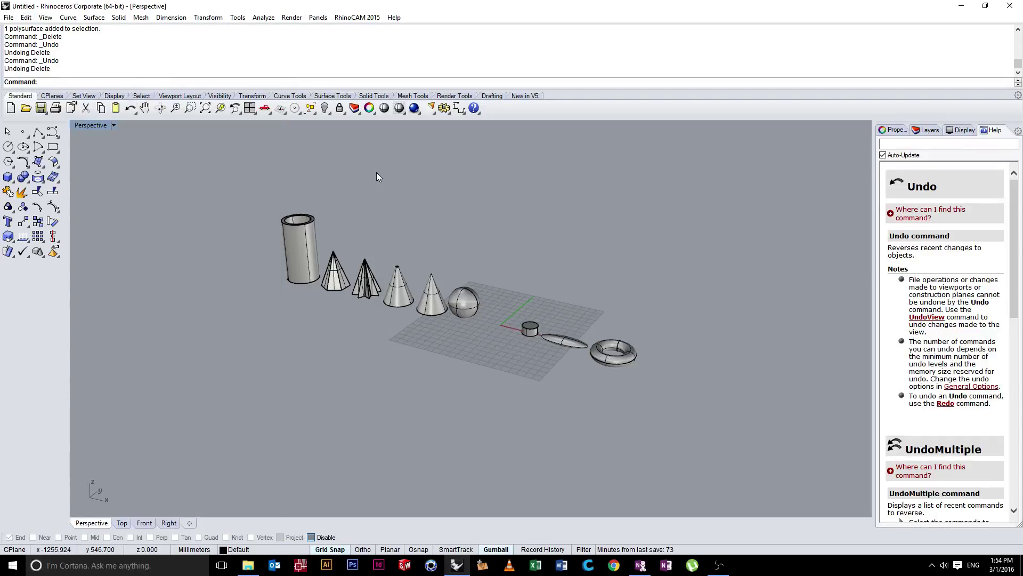
pyautogui.hotkey('ctrl', 'a')
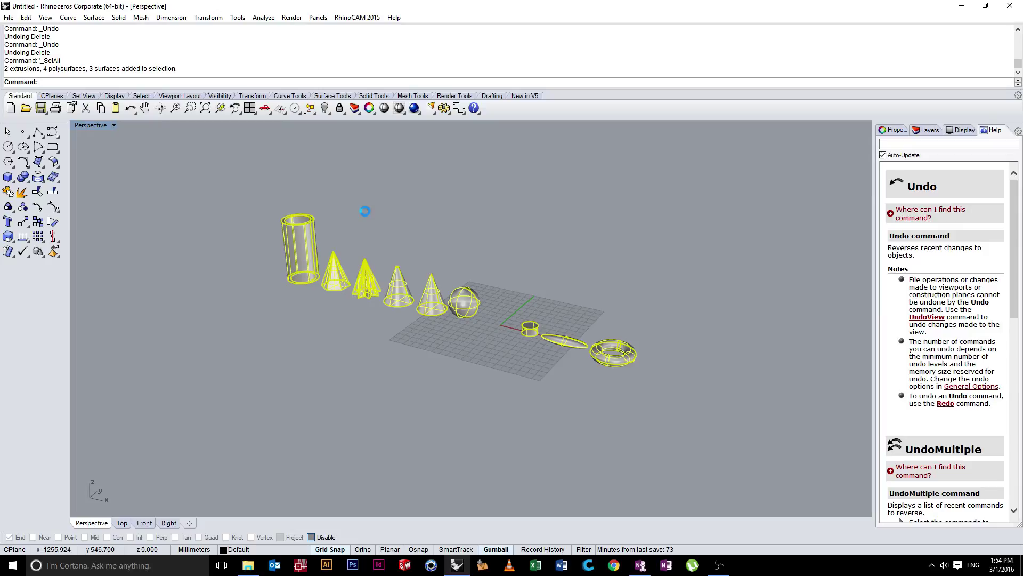
pyautogui.press('Escape')
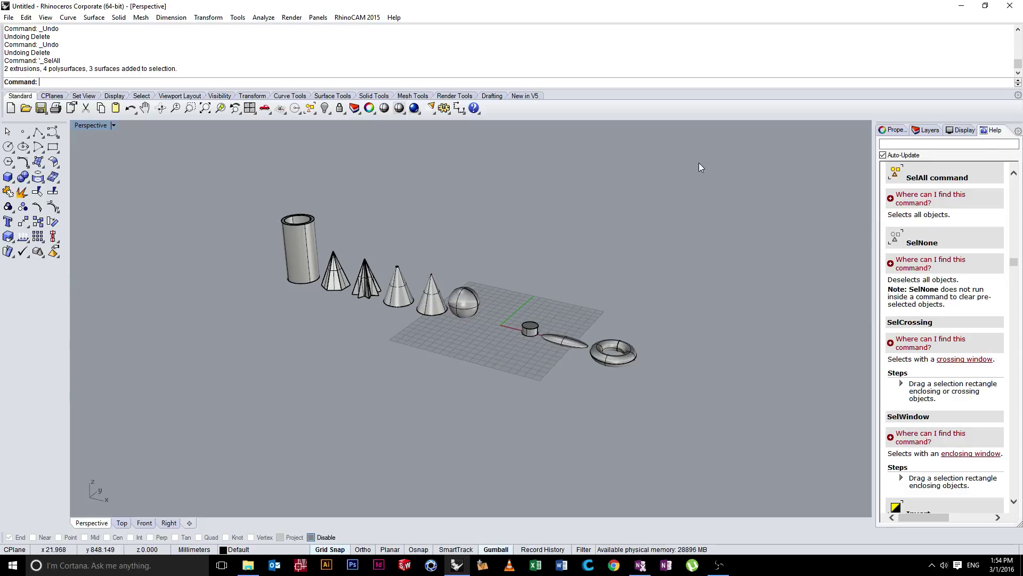
# - Window-select all nine solids, clear the selection, and zoom onto the short cylinder
pyautogui.moveTo(702, 160); pyautogui.dragTo(350, 368)
pyautogui.moveTo(222, 403); pyautogui.dragTo(222, 402)
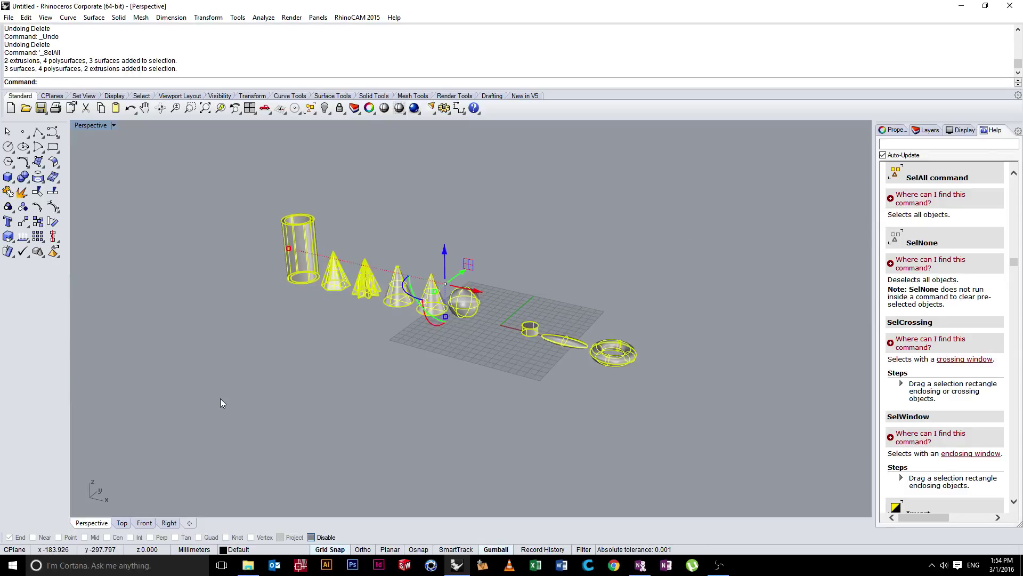
pyautogui.click(220, 398)
pyautogui.moveTo(644, 171); pyautogui.dragTo(612, 209)
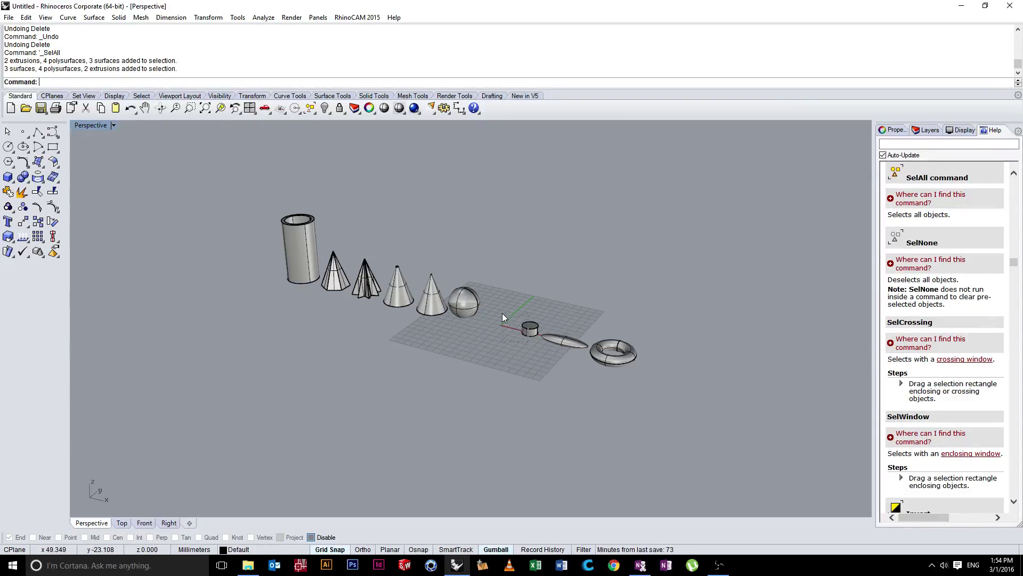
pyautogui.click(530, 328)
pyautogui.click(526, 356)
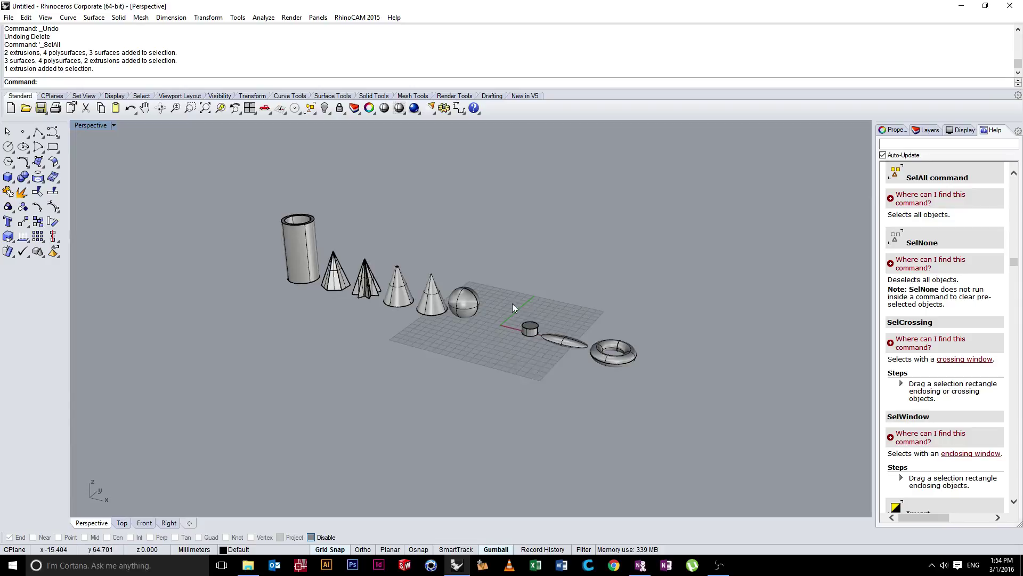
pyautogui.scroll(8, 533, 328)
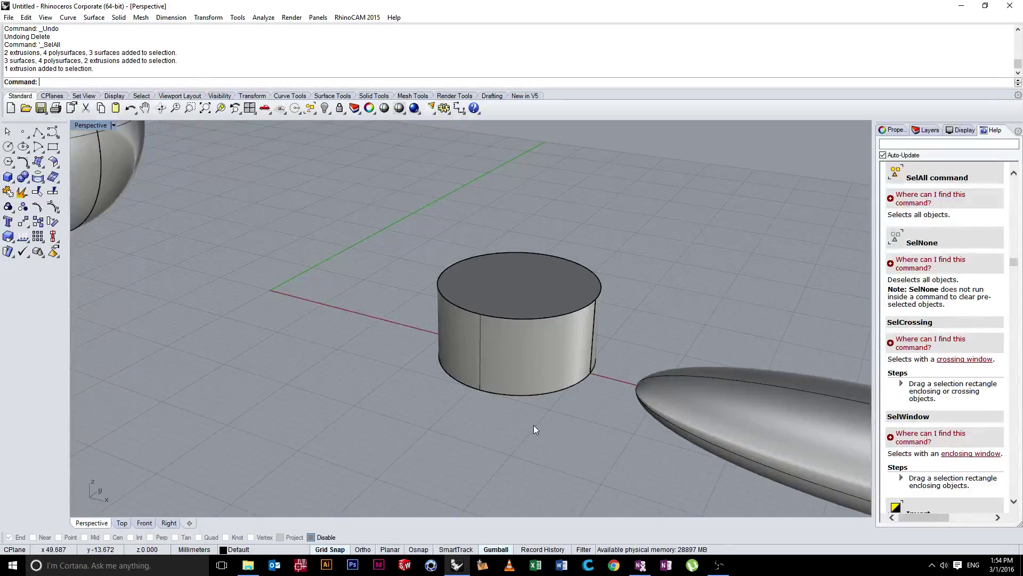
# - Select the short cylinder several times by window and click, deselecting each time
pyautogui.moveTo(390, 377); pyautogui.dragTo(356, 391)
pyautogui.moveTo(356, 389); pyautogui.dragTo(356, 389)
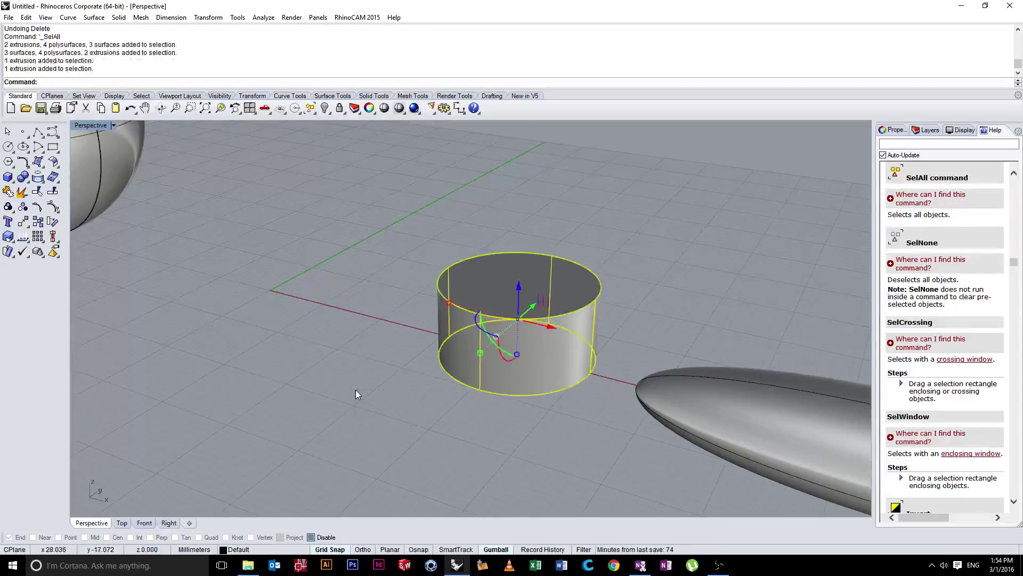
pyautogui.press('Escape')
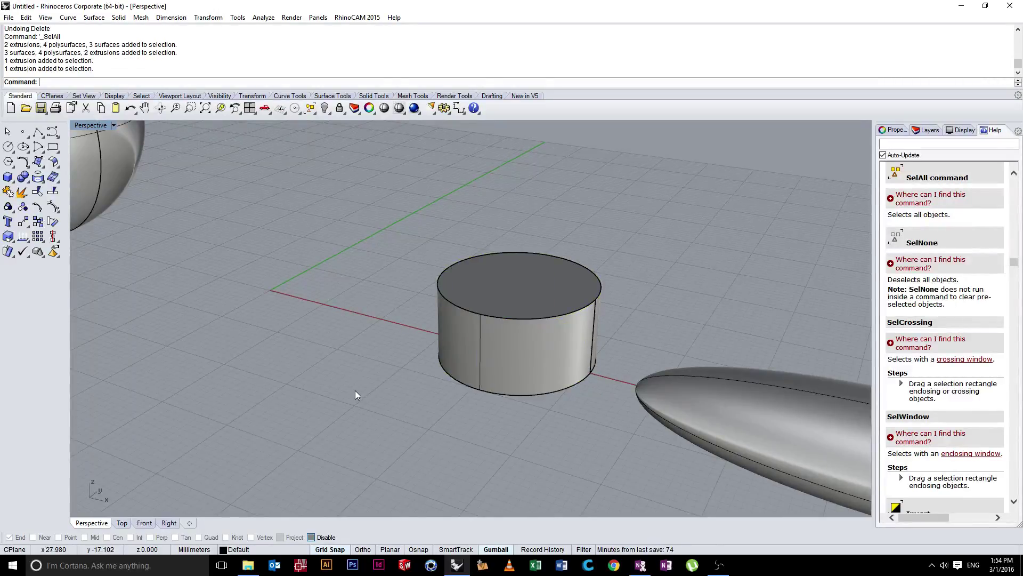
pyautogui.moveTo(358, 393); pyautogui.dragTo(569, 459)
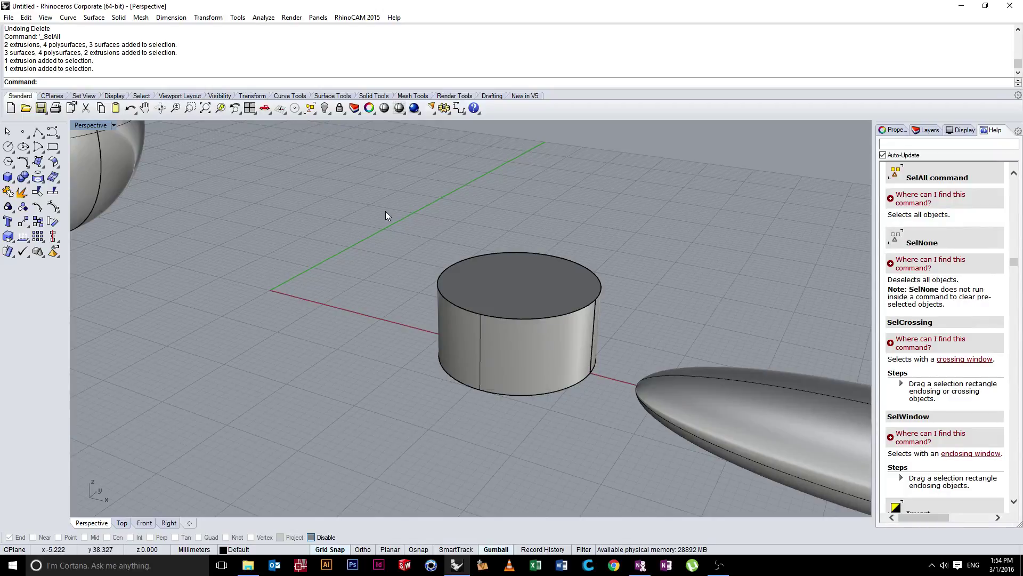
pyautogui.moveTo(385, 211); pyautogui.dragTo(625, 436)
pyautogui.press('Escape')
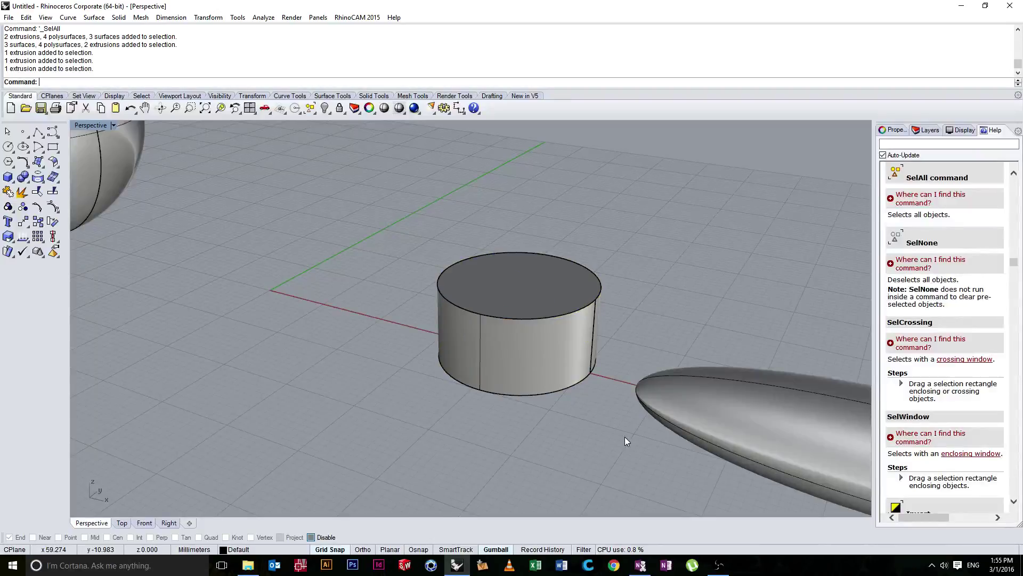
pyautogui.click(448, 393)
pyautogui.press('Escape')
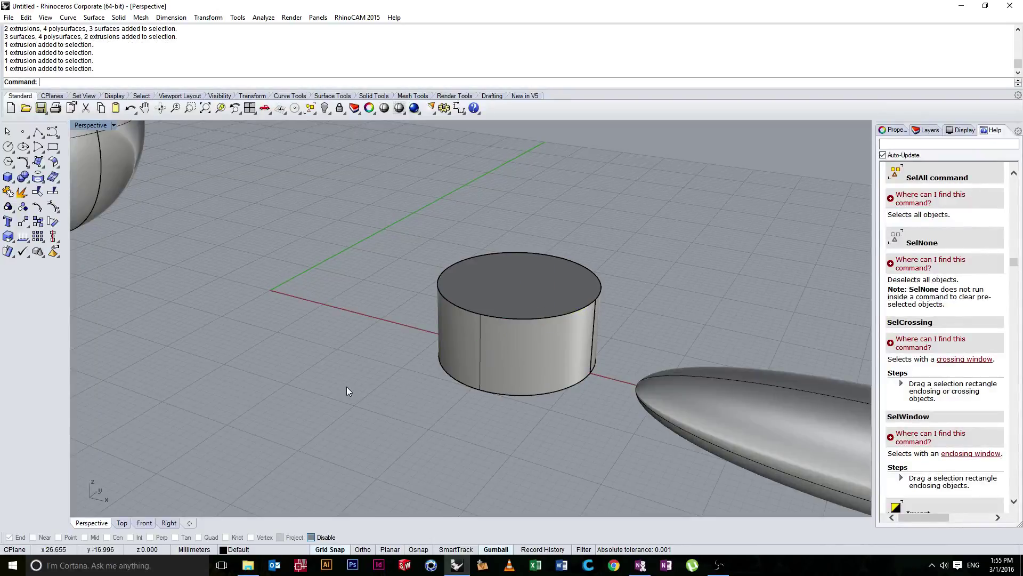
# - Zoom out, centre the row of solids, and window-select all nine
pyautogui.scroll(-5, 362, 394)
pyautogui.scroll(-1, 363, 401)
pyautogui.keyDown('shift'); pyautogui.moveTo(318, 392); pyautogui.dragTo(539, 391, button='right'); pyautogui.keyUp('shift')
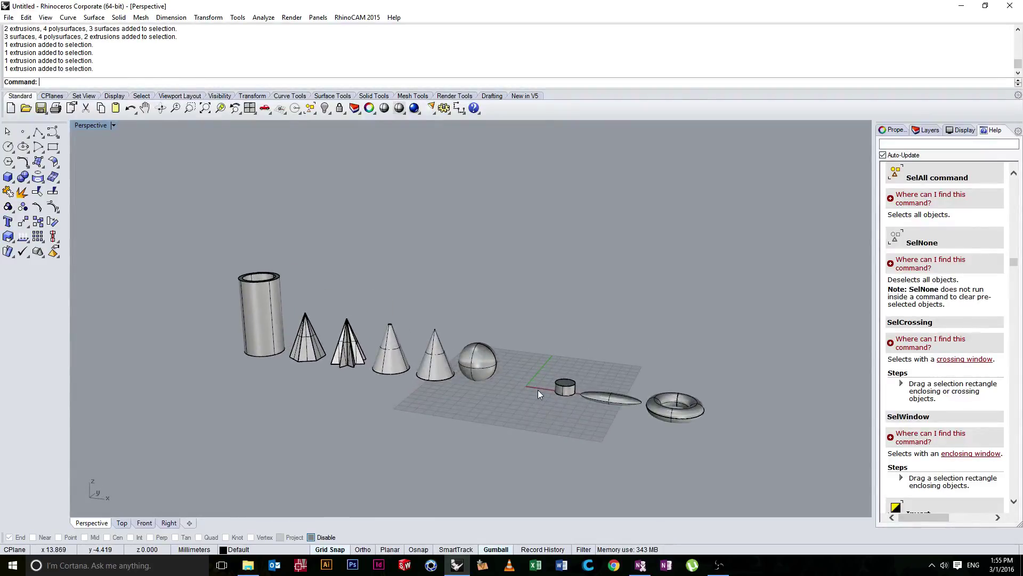
pyautogui.scroll(-3, 537, 391)
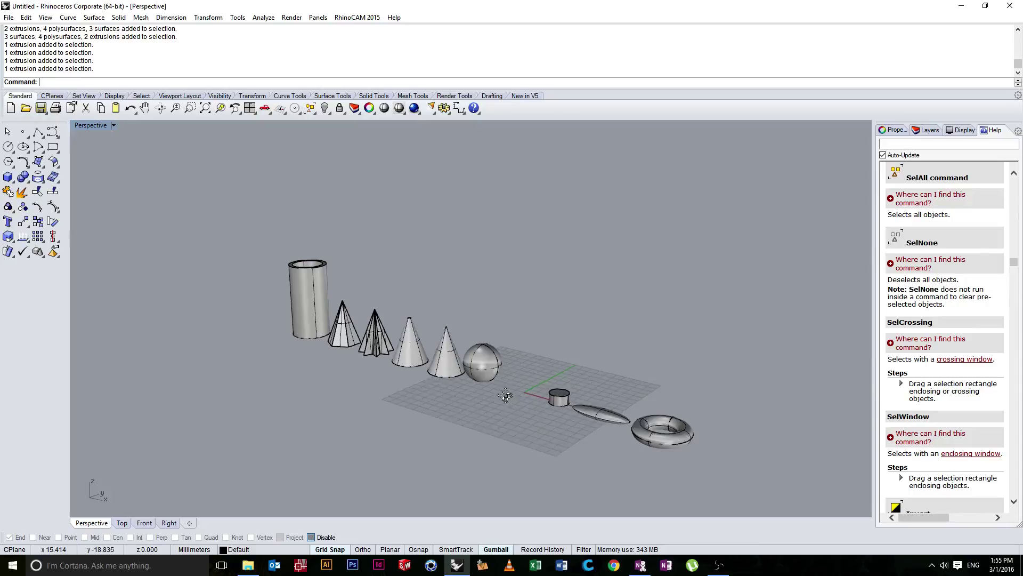
pyautogui.scroll(-1, 529, 389)
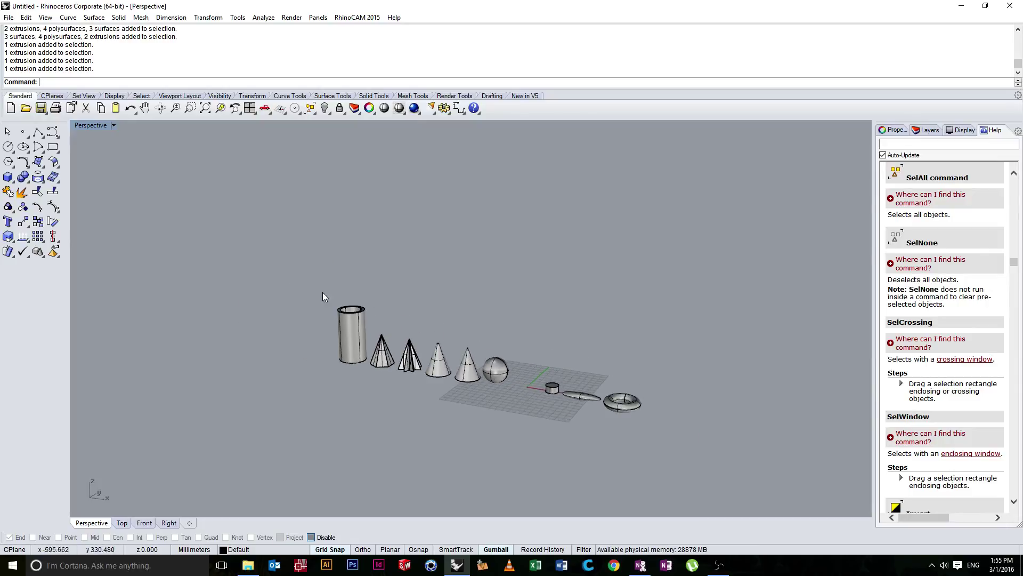
pyautogui.moveTo(353, 316); pyautogui.dragTo(239, 282)
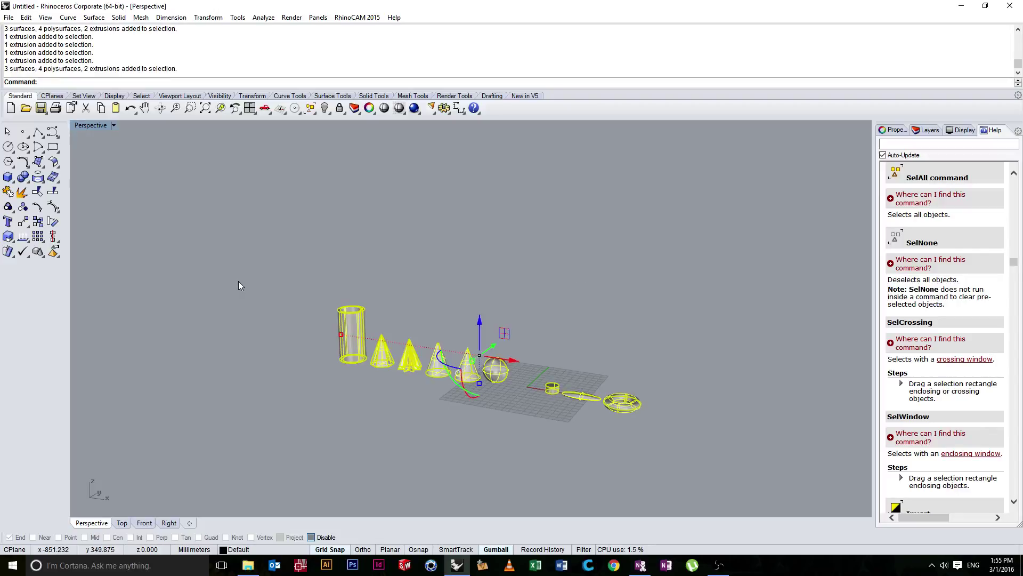